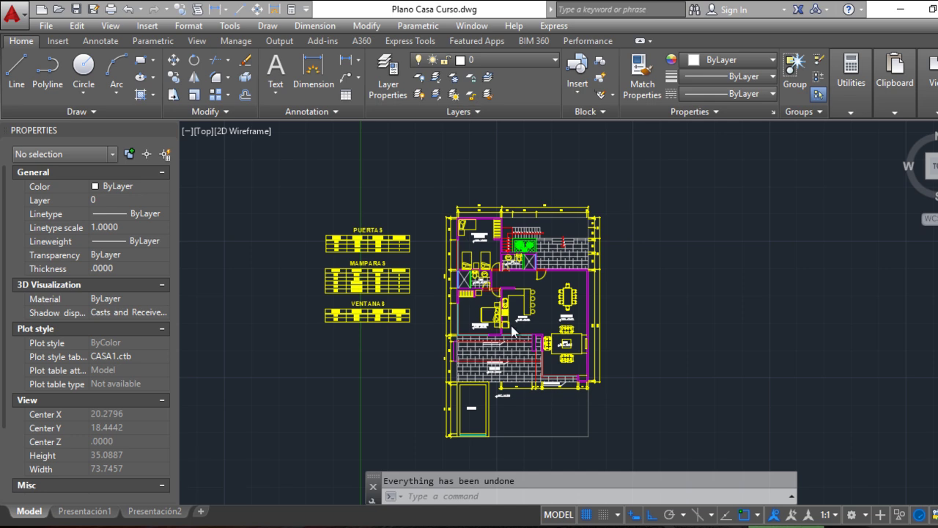
- Zoom in on the bathrooms, bedroom, kitchen and dining area of the floor plan
scroll(511, 331, up, 4)
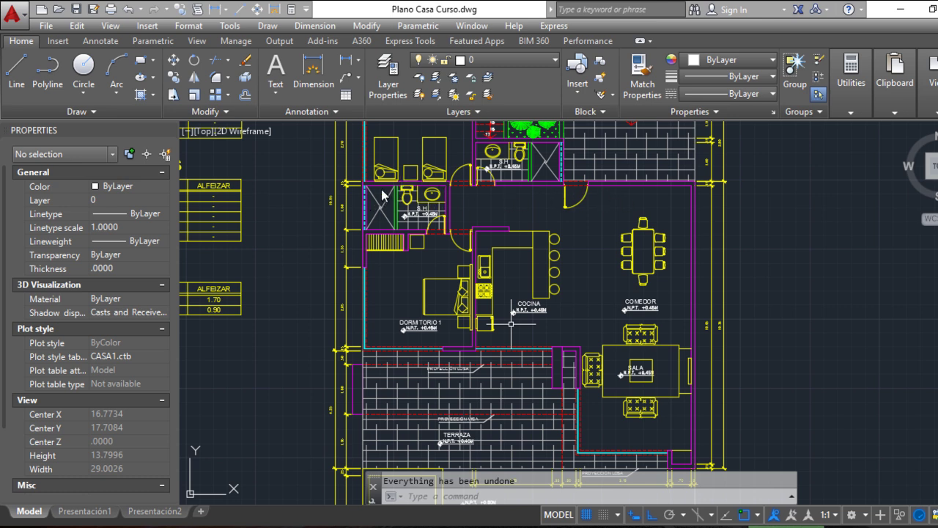
- Draw an Ortho horizontal line about 17.11 units long across the plan, past both outer walls
click(21, 69)
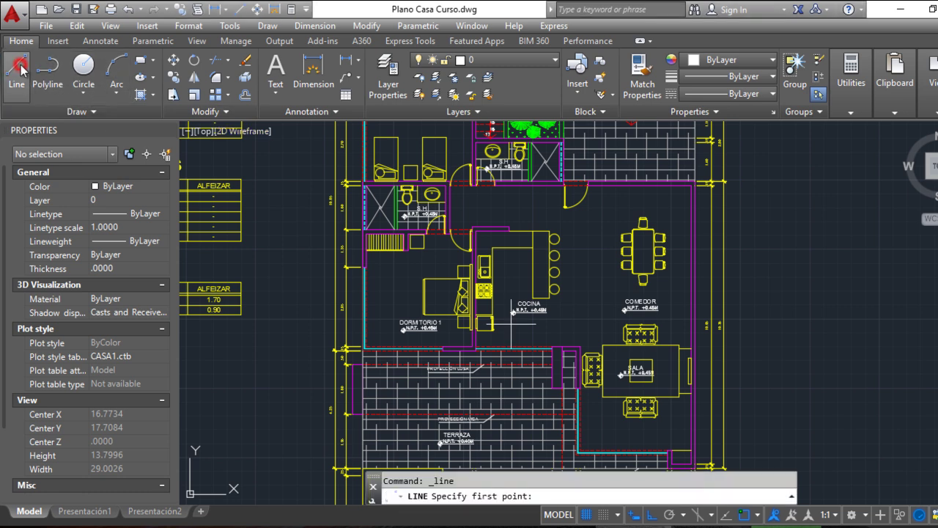
click(296, 212)
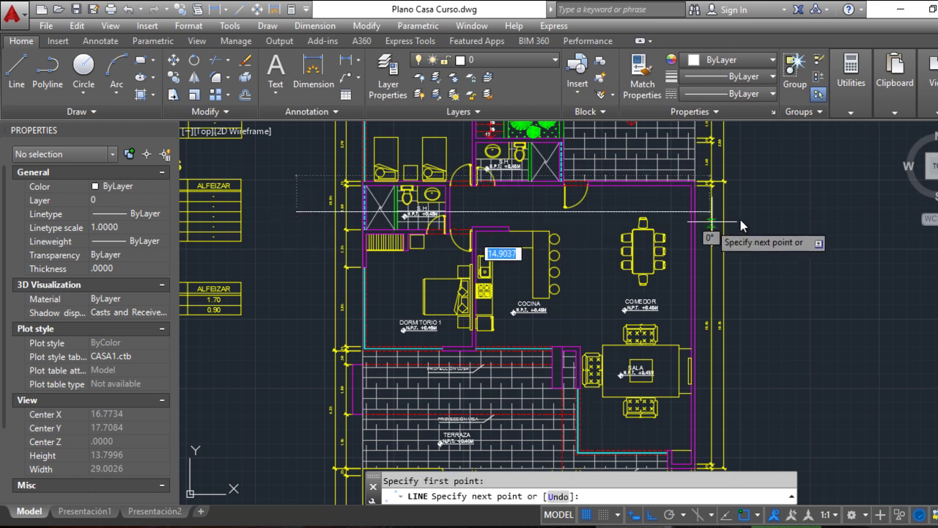
key(F8)
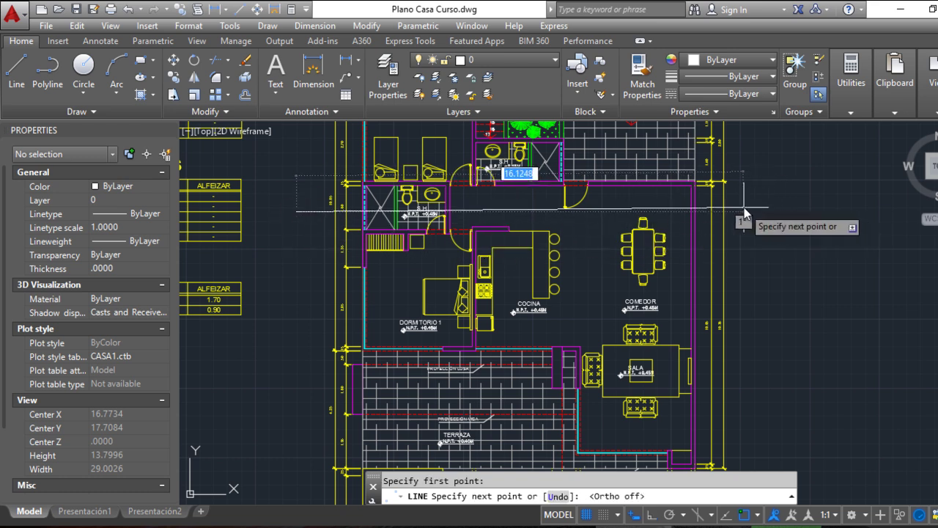
key(F8)
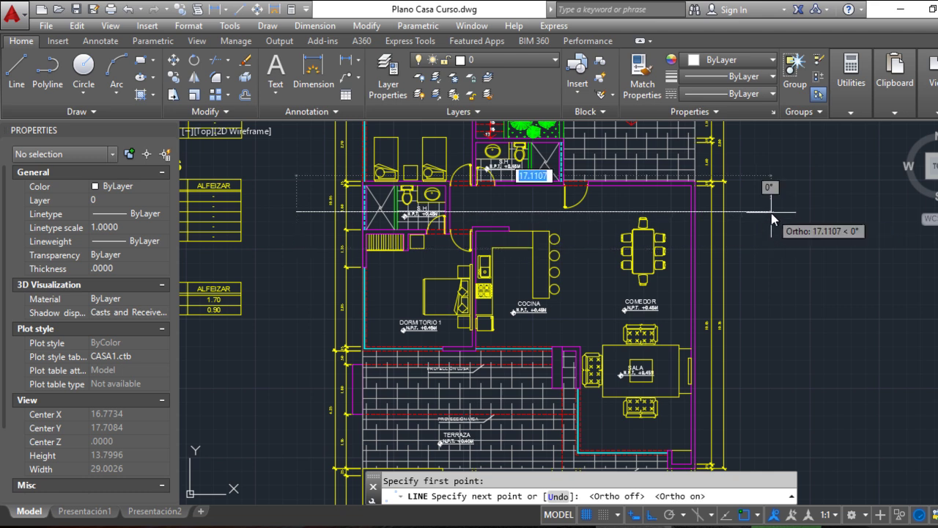
click(769, 212)
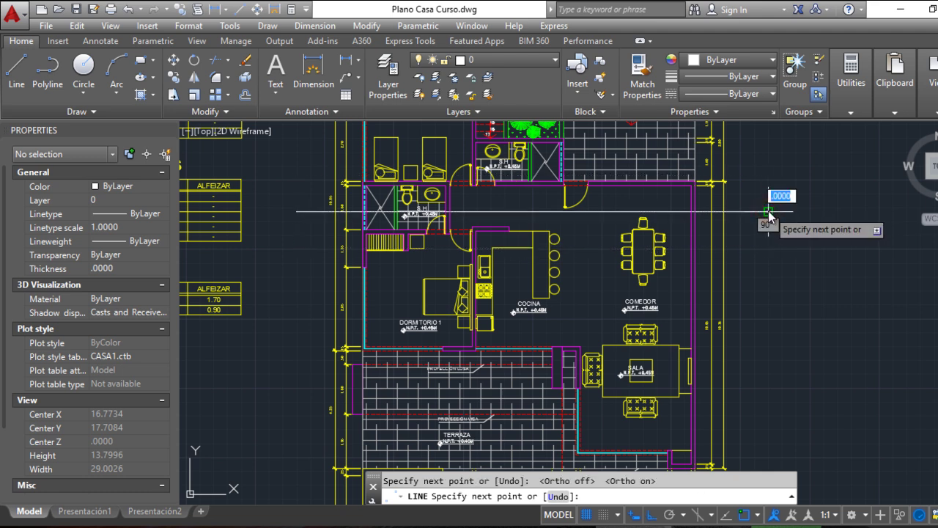
key(Escape)
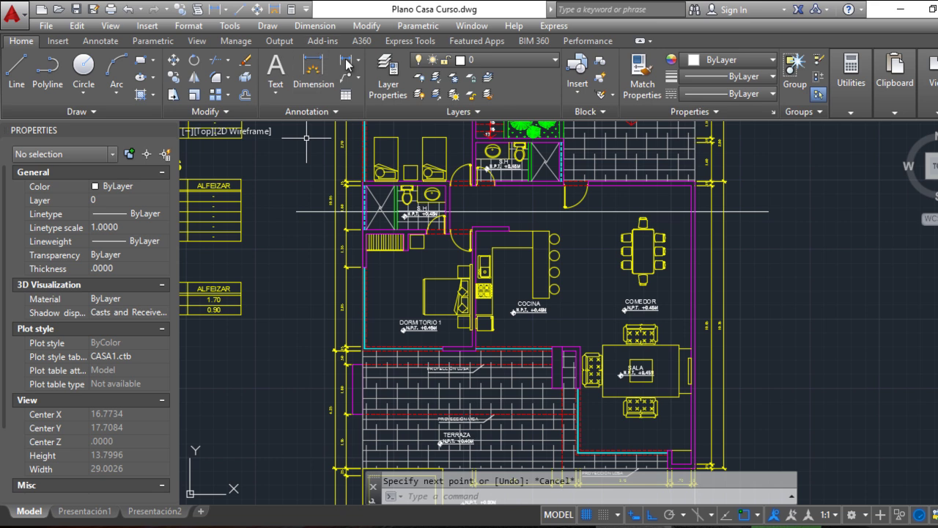
- Create a new layer named Corte with magenta colour in Layer Properties
click(388, 77)
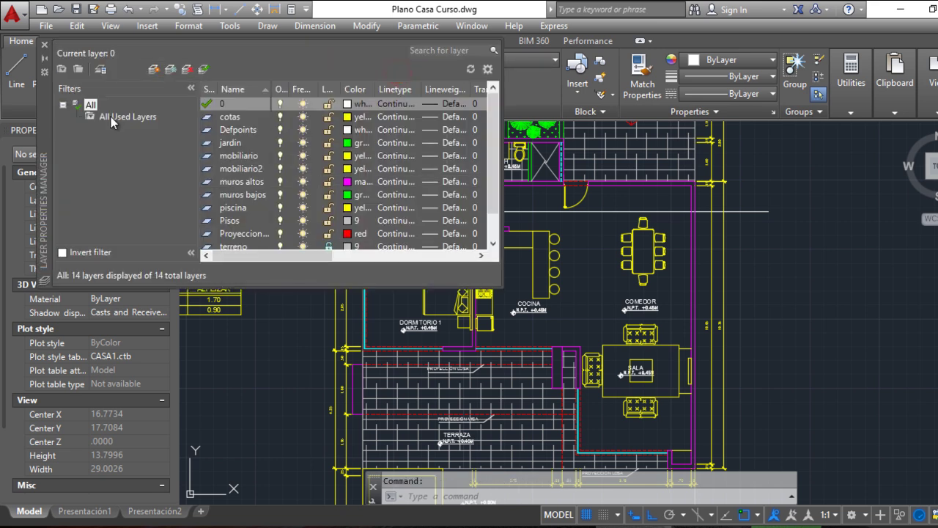
click(154, 70)
text(Cota)
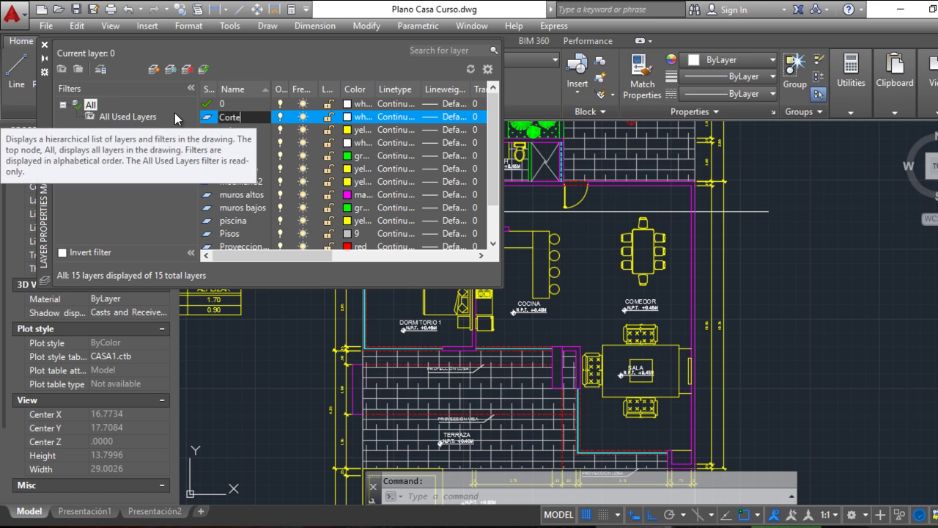
click(349, 118)
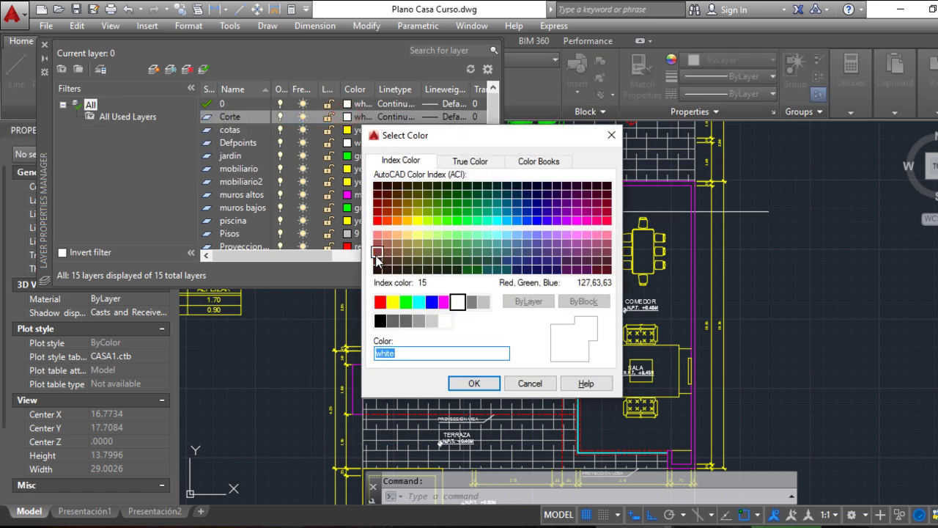
click(444, 302)
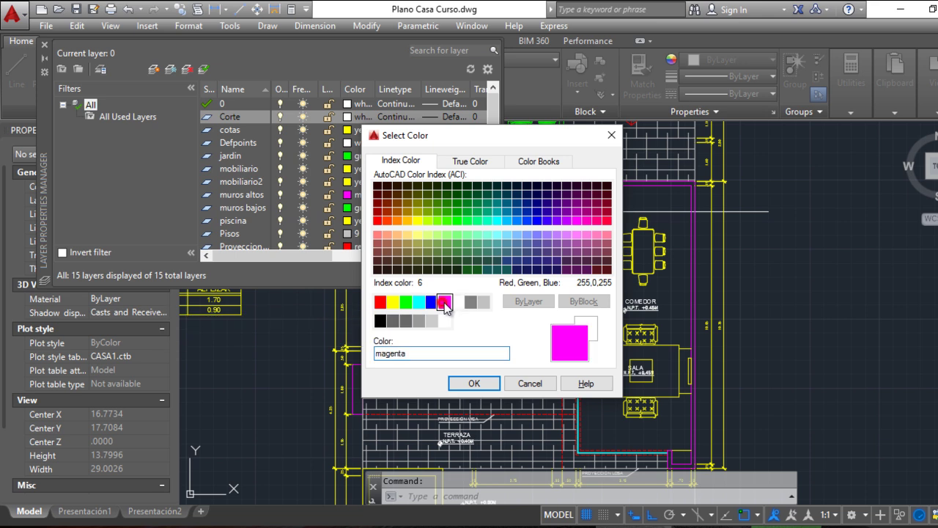
click(475, 382)
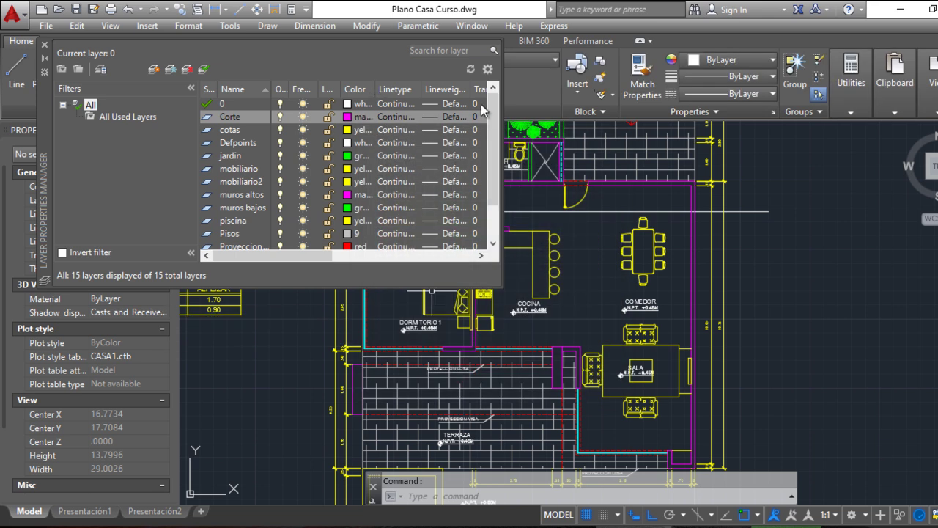
click(44, 45)
- Make Corte the current layer
click(457, 65)
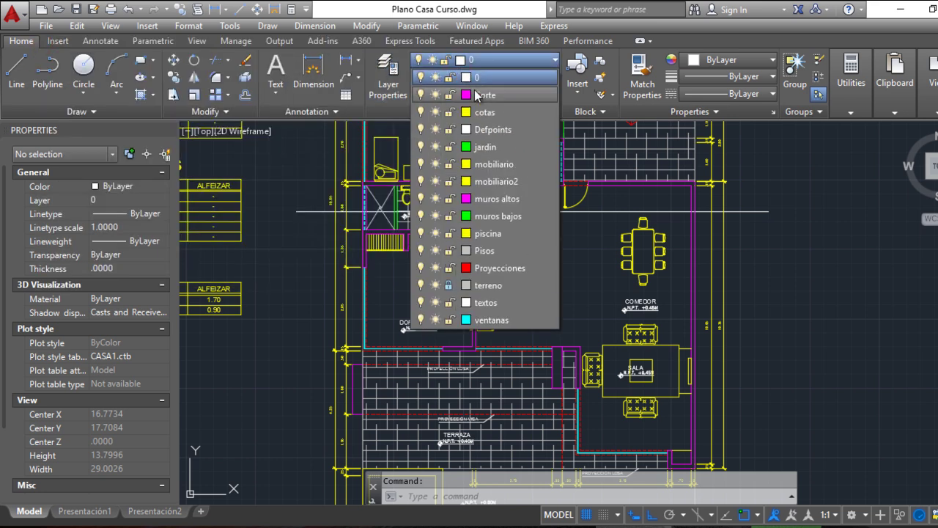
click(473, 93)
scroll(351, 214, up, 2)
- Move the long horizontal section line onto the Corte layer so it displays magenta
click(283, 213)
click(262, 192)
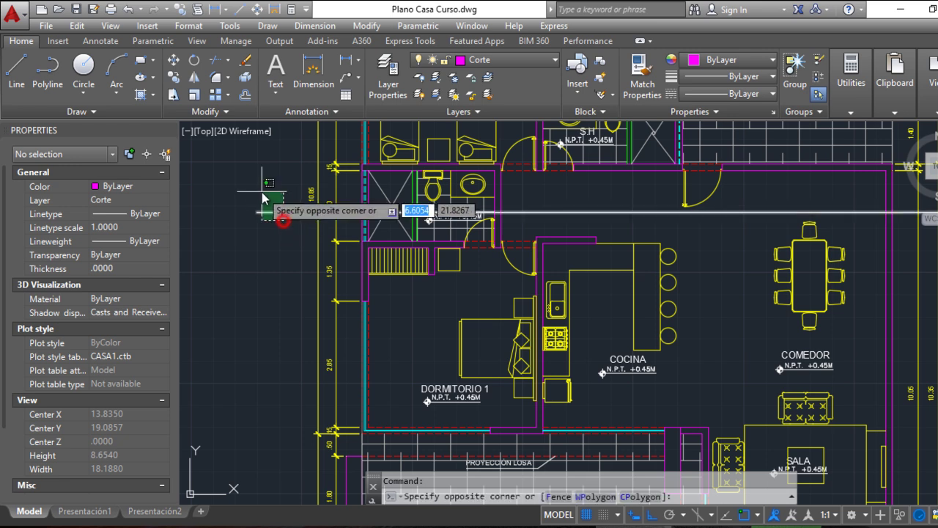
click(475, 73)
click(478, 64)
click(477, 95)
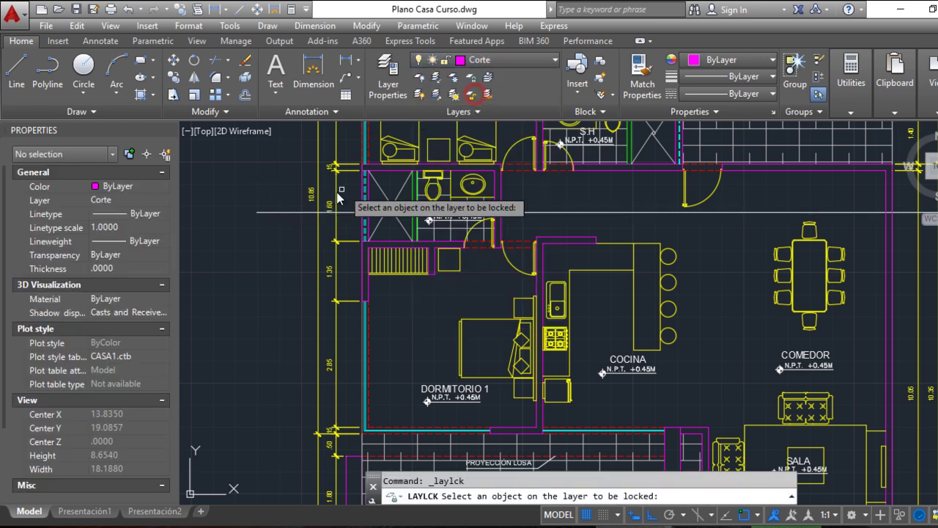
click(299, 214)
click(283, 203)
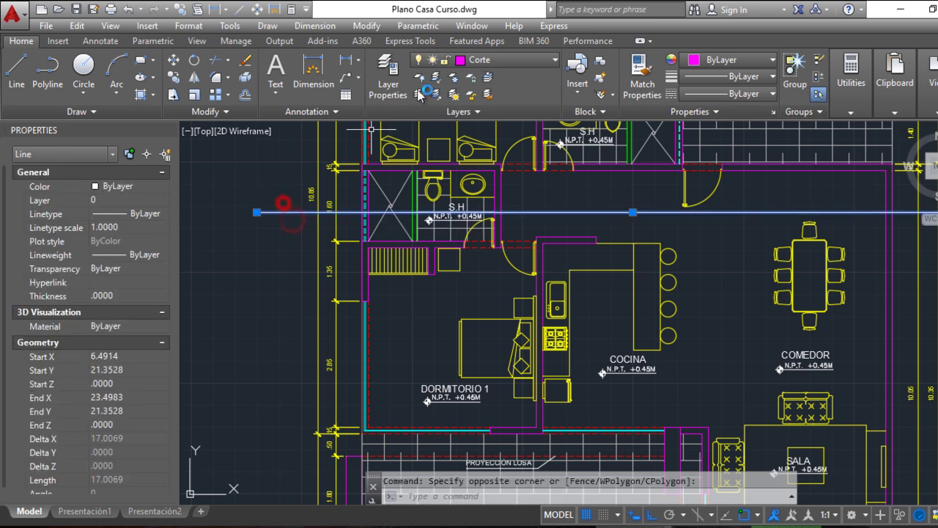
click(490, 61)
click(480, 95)
key(Escape)
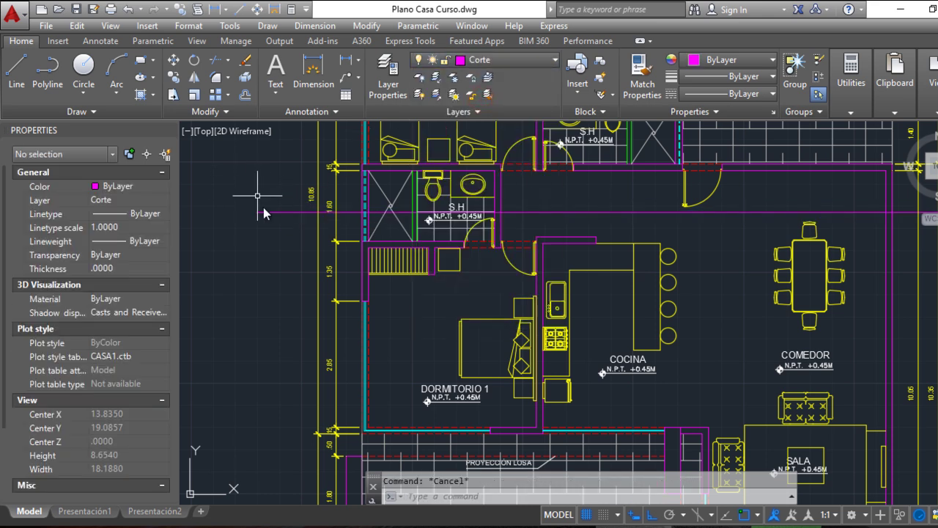
scroll(324, 198, up, 2)
- Draw a short diagonal line rising from the section line's left end, with Ortho off
scroll(337, 209, down, 2)
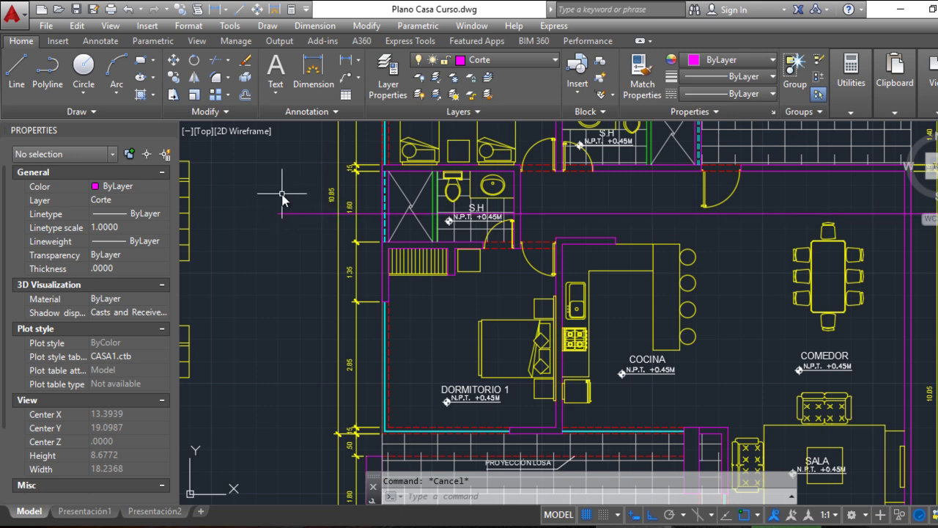
scroll(283, 214, up, 2)
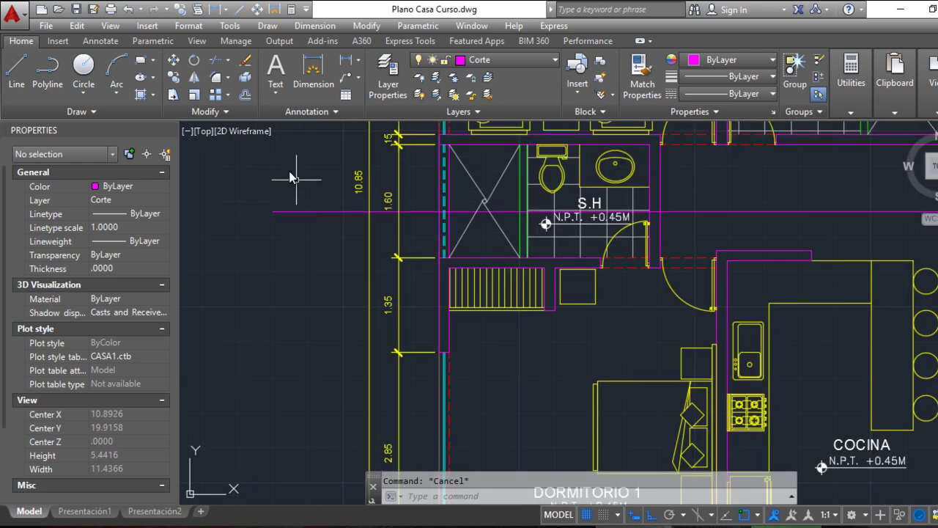
click(18, 69)
scroll(315, 209, up, 2)
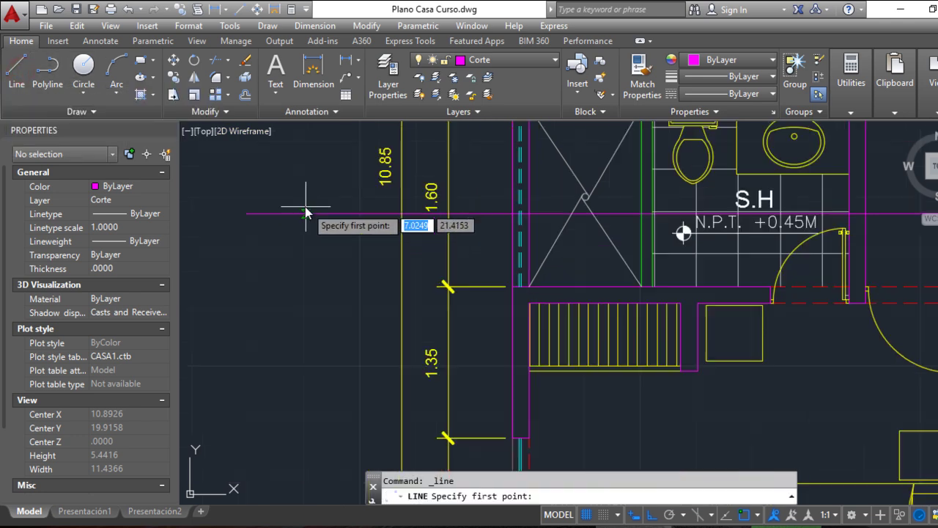
click(250, 195)
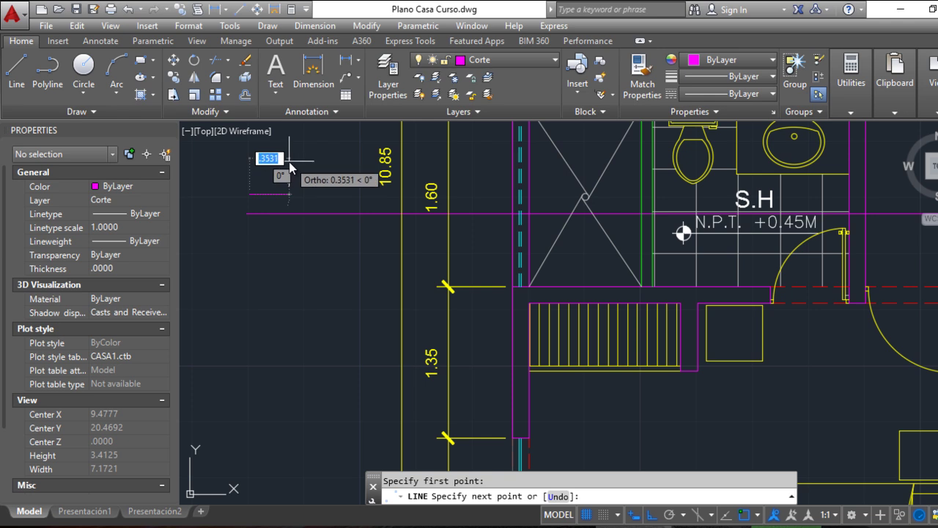
key(F8)
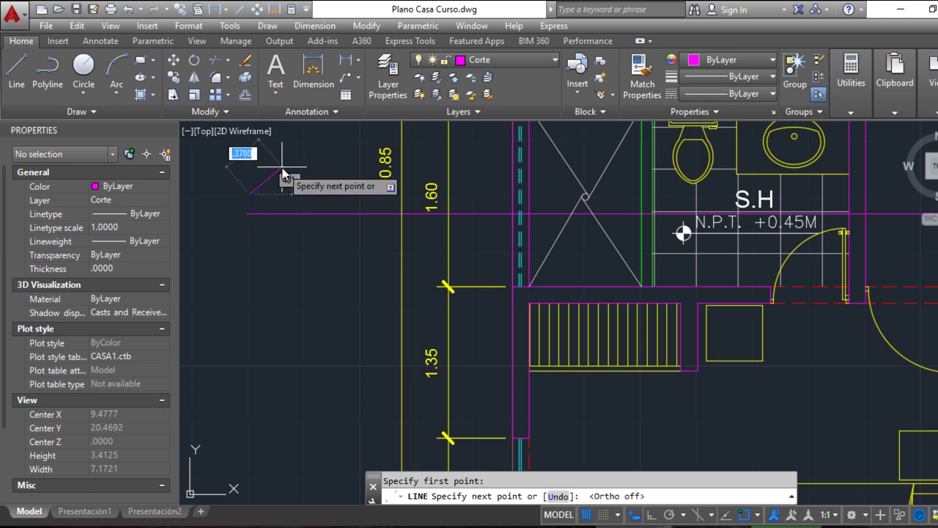
click(280, 168)
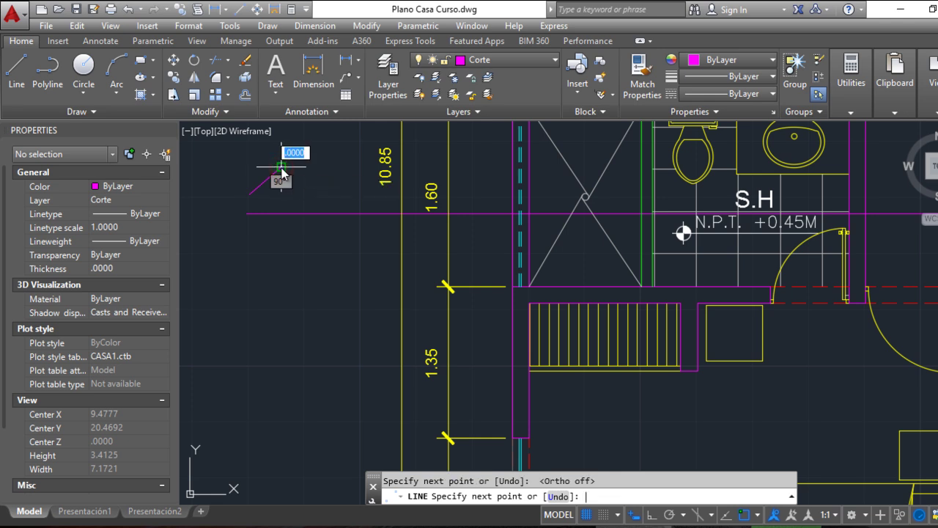
key(Return)
- Mirror the diagonal about a vertical axis through its top, keeping the original
click(196, 95)
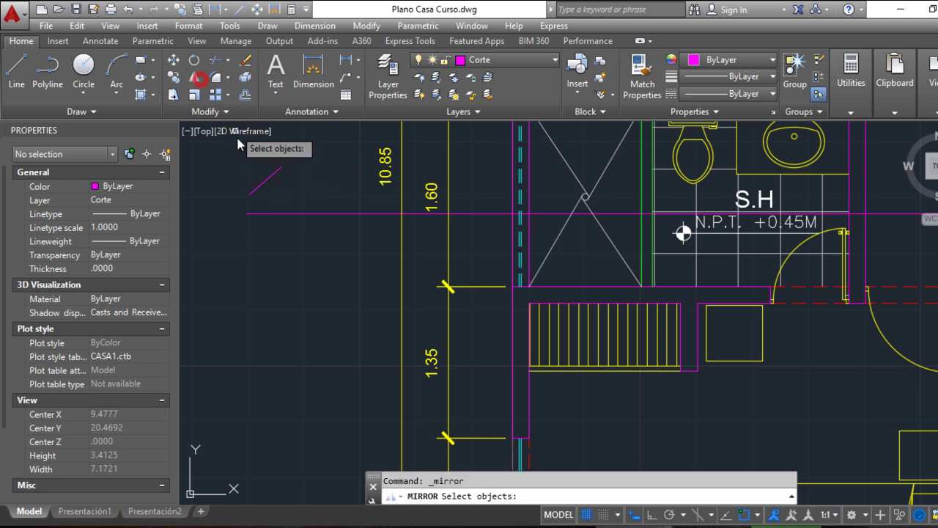
click(263, 183)
key(Return)
click(280, 169)
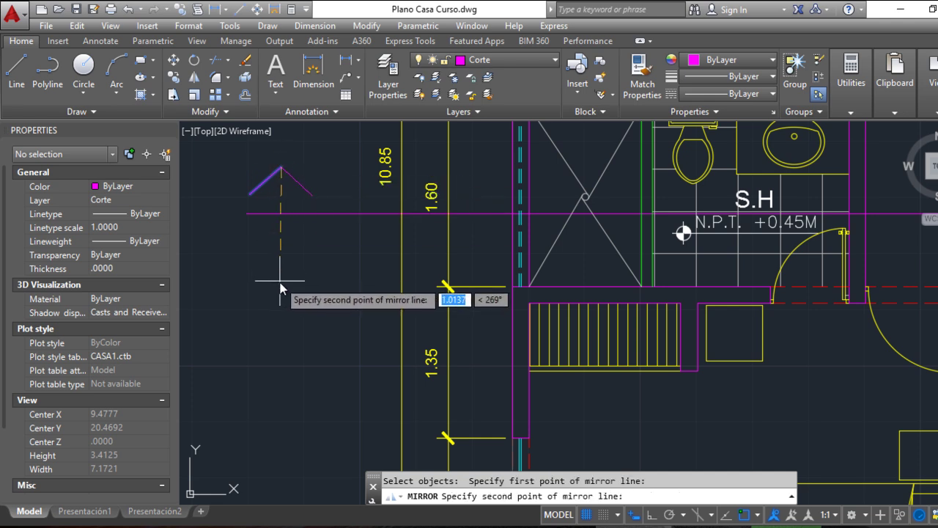
key(F8)
click(286, 276)
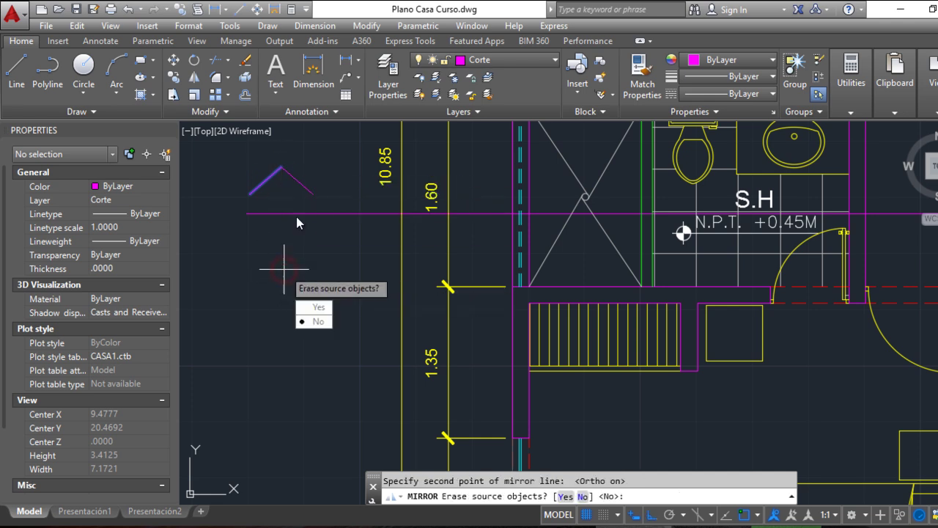
key(Return)
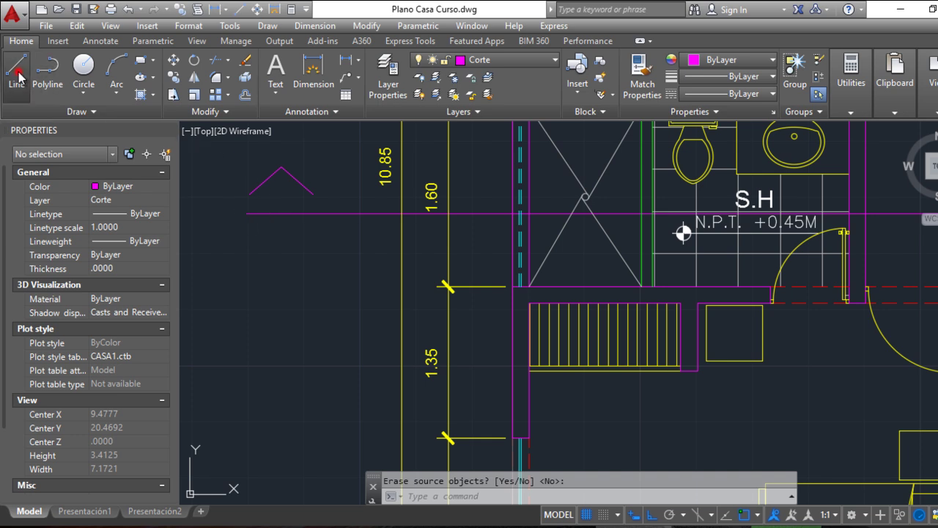
- Draw the base line joining the two diagonals' feet to close the triangle
click(16, 70)
click(254, 194)
click(314, 194)
key(Return)
scroll(272, 158, down, 2)
- Write a multiline text label 'A' beside the section triangle
scroll(297, 216, up, 1)
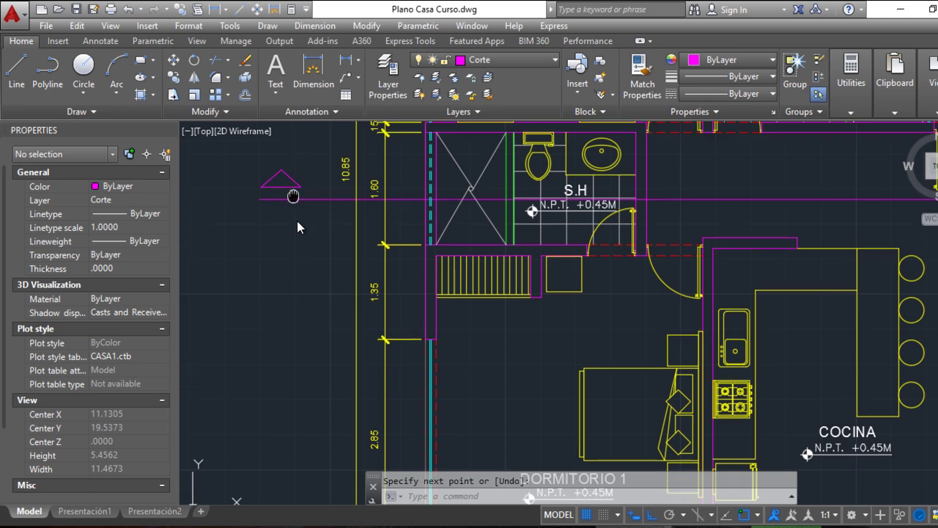
scroll(297, 212, up, 1)
click(269, 73)
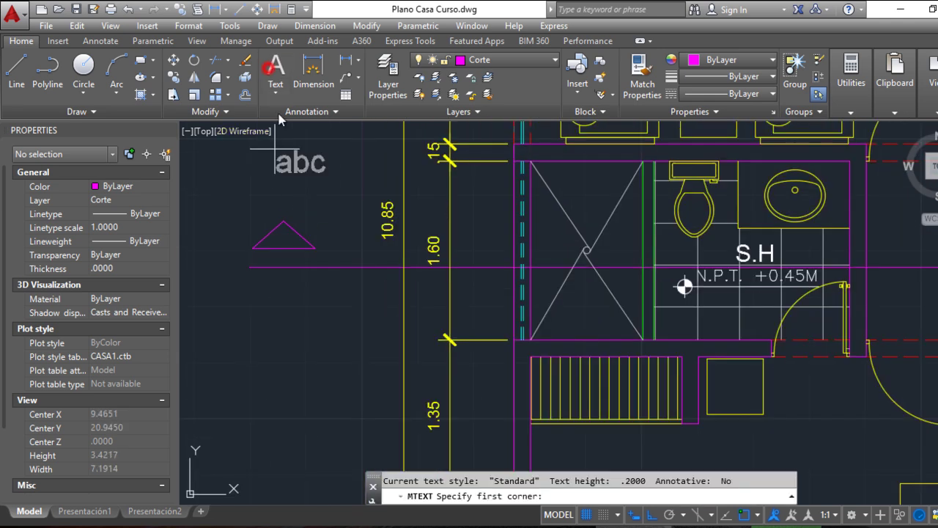
click(253, 182)
click(305, 213)
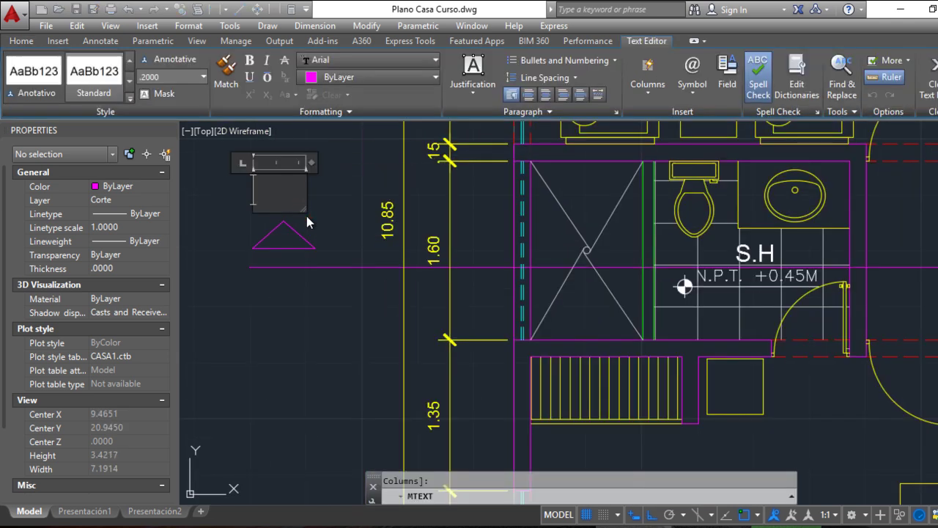
text(A)
click(356, 203)
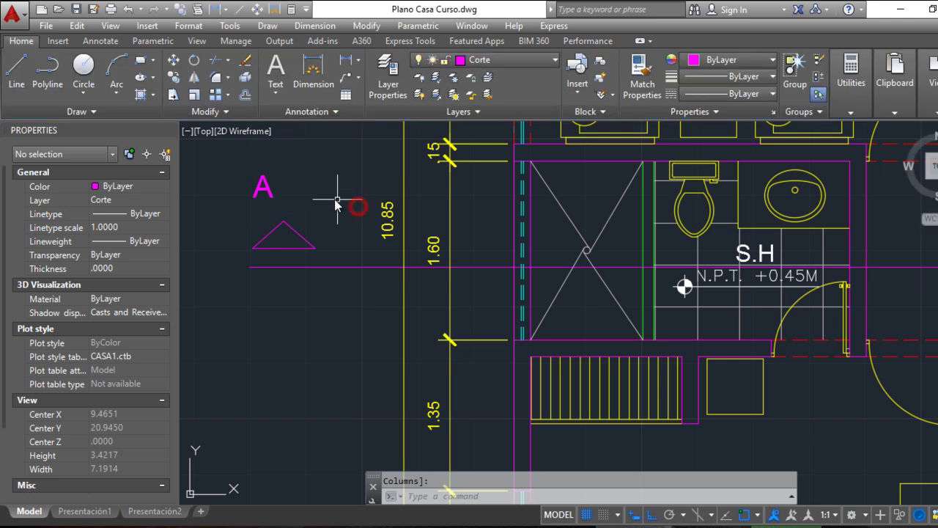
- Move the A label to sit just above the triangle
click(270, 194)
click(269, 194)
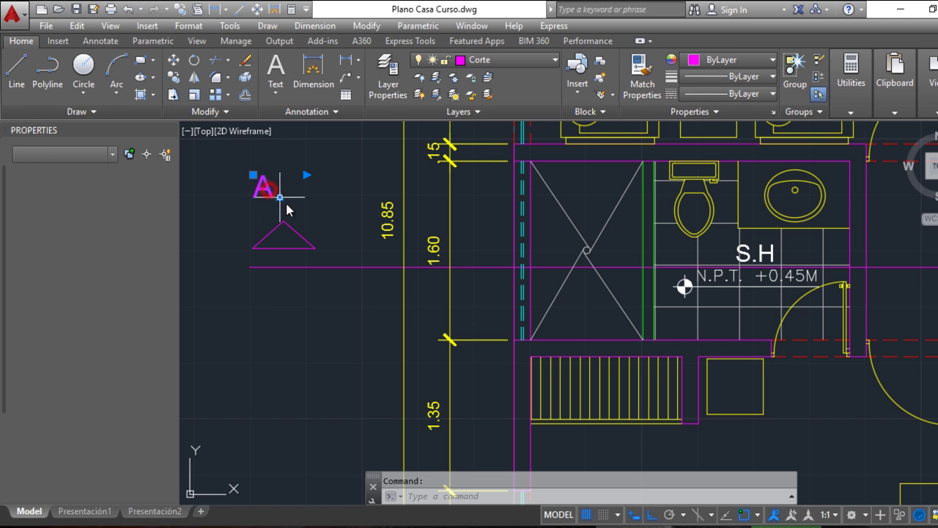
click(286, 210)
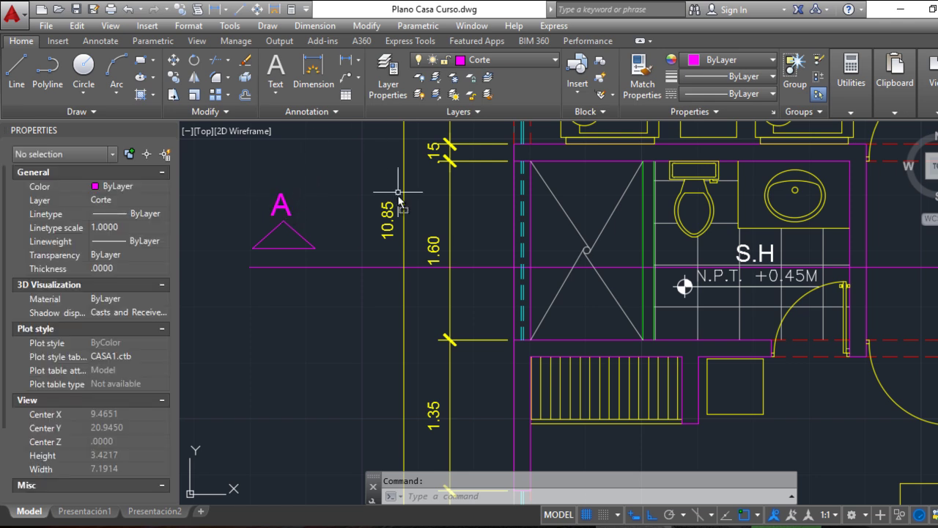
scroll(398, 188, down, 3)
scroll(376, 232, down, 2)
scroll(376, 232, up, 2)
- Copy the A label and triangle to the right end of the section line
click(308, 184)
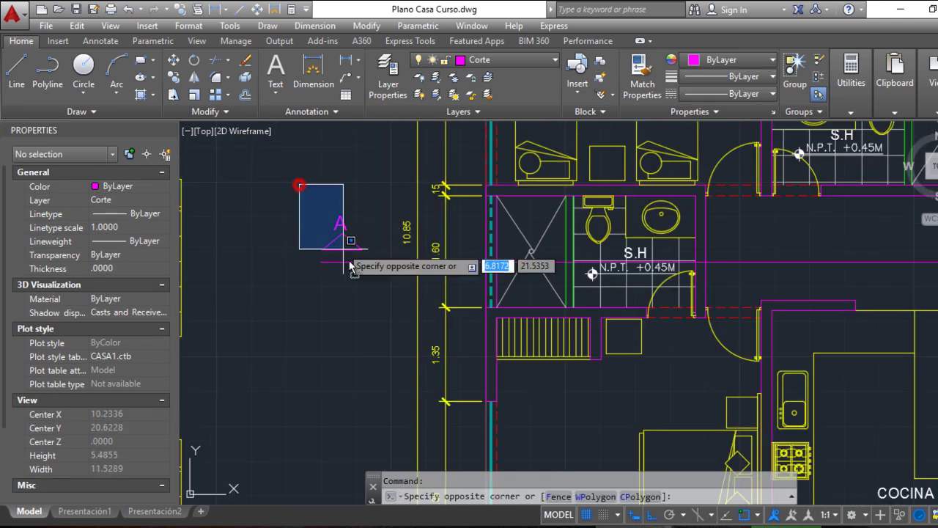
click(383, 286)
click(178, 78)
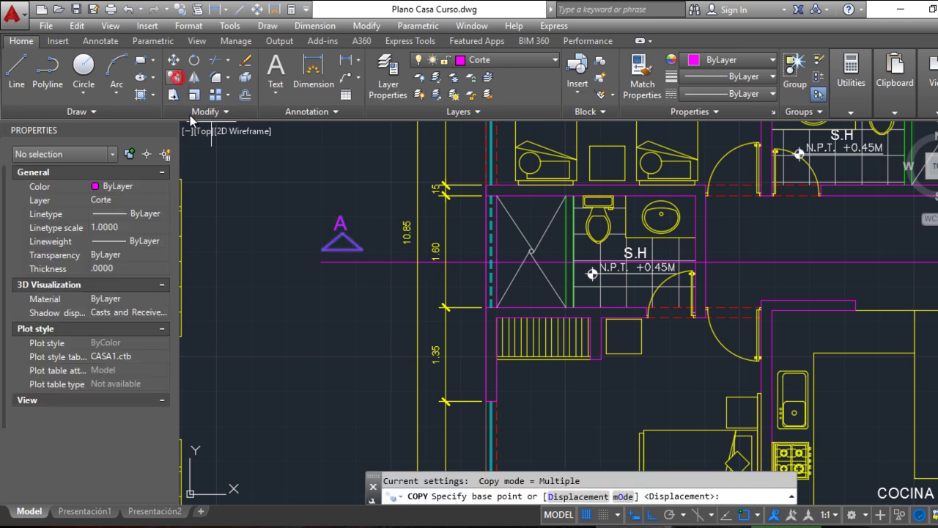
click(328, 262)
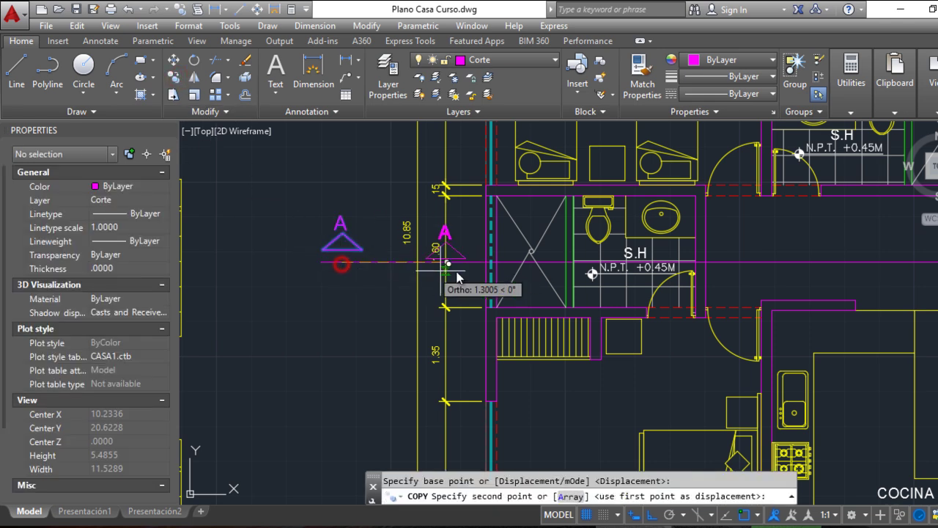
scroll(445, 272, down, 2)
scroll(767, 311, up, 1)
middle_drag(767, 311, 440, 303)
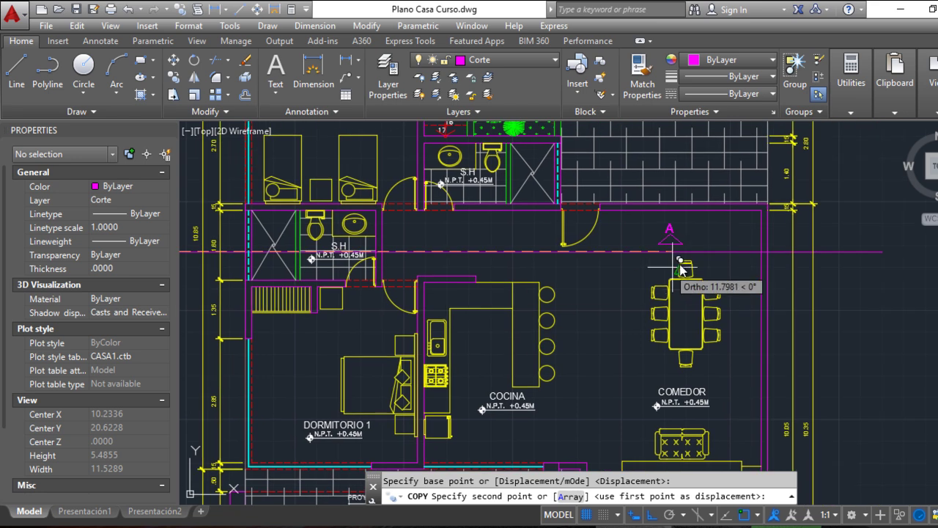
click(851, 252)
key(Escape)
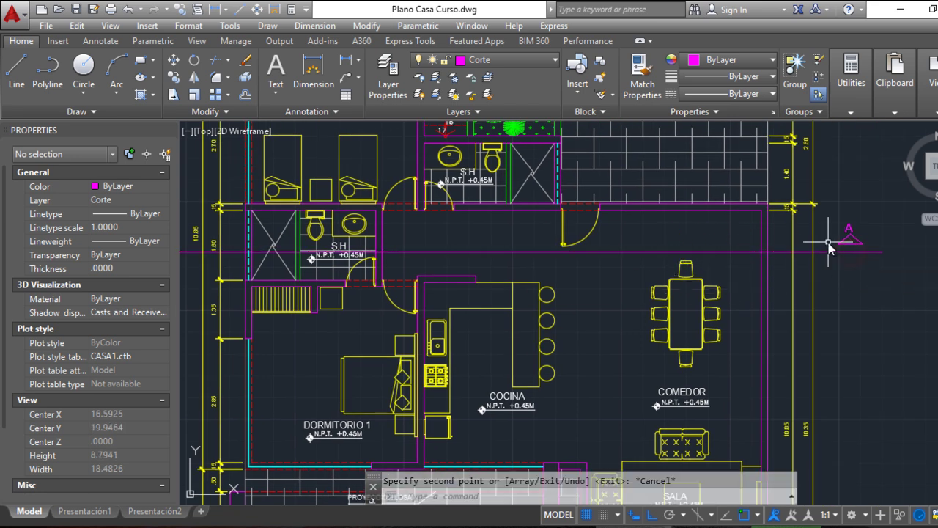
scroll(829, 245, down, 2)
scroll(403, 224, up, 3)
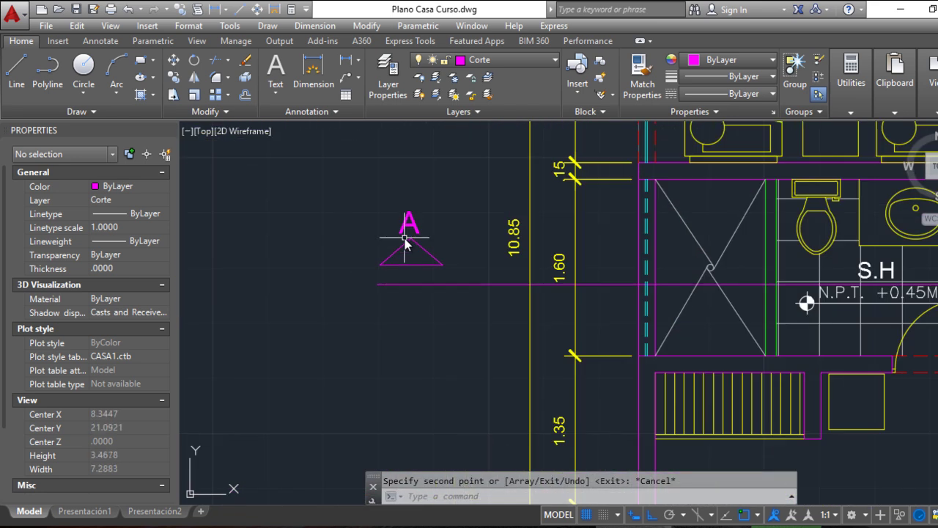
scroll(429, 236, down, 1)
scroll(422, 239, down, 2)
scroll(436, 247, down, 1)
scroll(447, 253, down, 1)
scroll(458, 266, down, 1)
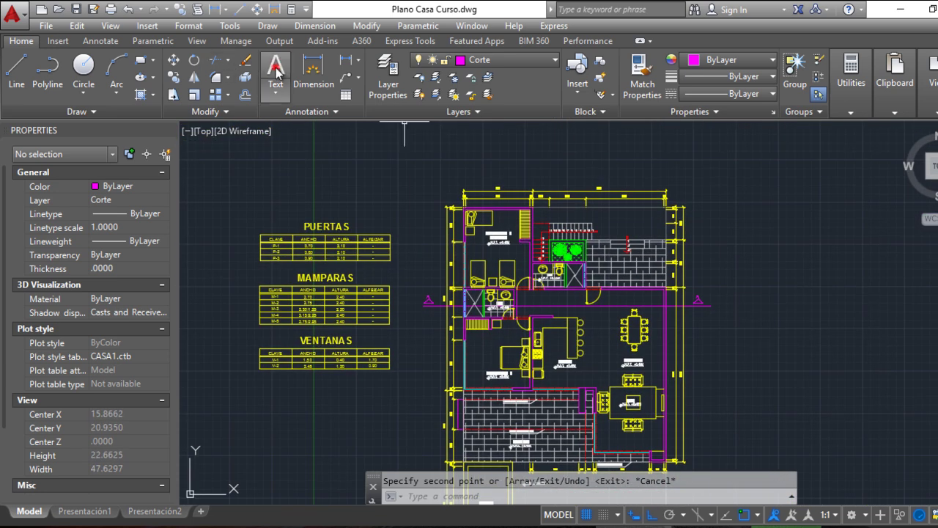
- Place a multiline text title reading 'CORTE A-A' in a box above the floor plan
click(276, 70)
click(431, 142)
click(490, 162)
text(CORTE A-A)
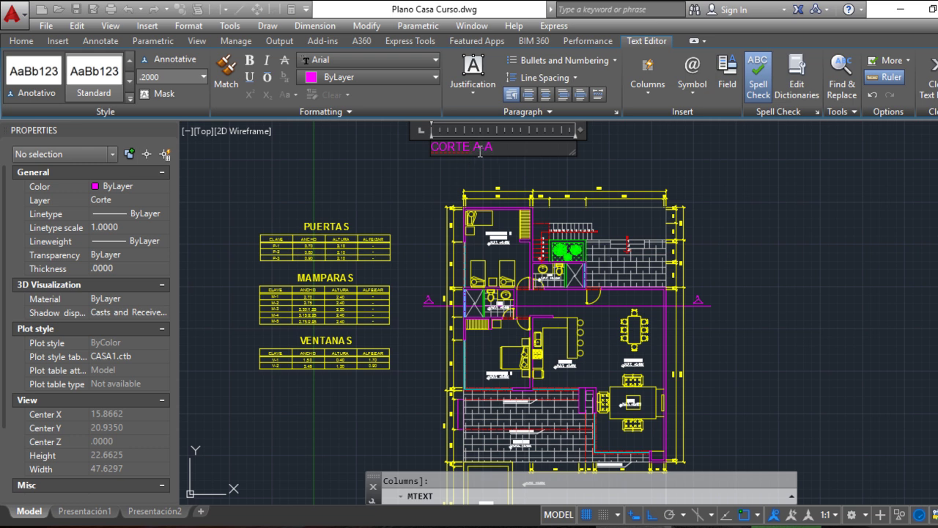
click(541, 231)
scroll(540, 230, up, 2)
scroll(496, 203, down, 3)
middle_drag(496, 203, 367, 195)
scroll(360, 183, up, 2)
scroll(360, 187, up, 4)
scroll(314, 181, down, 6)
scroll(367, 203, up, 1)
scroll(370, 209, up, 4)
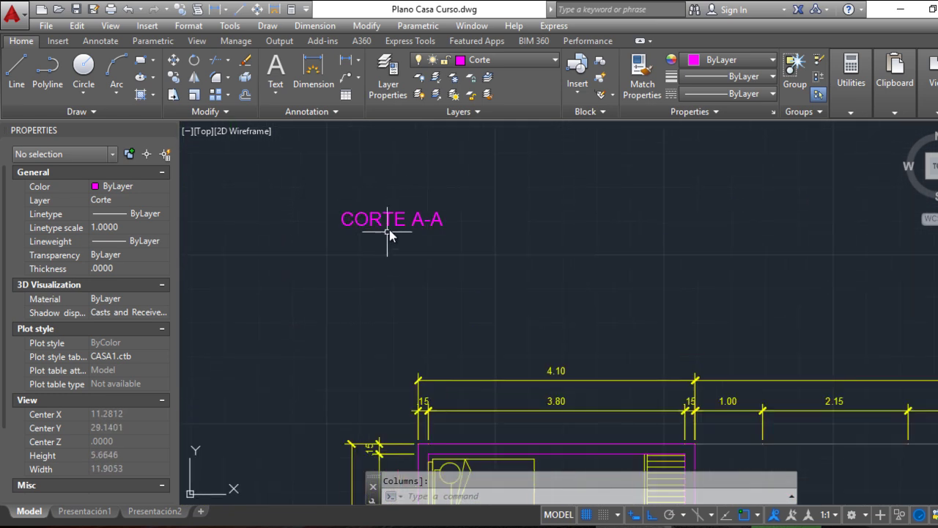
scroll(389, 233, up, 3)
scroll(392, 211, down, 6)
scroll(402, 218, down, 3)
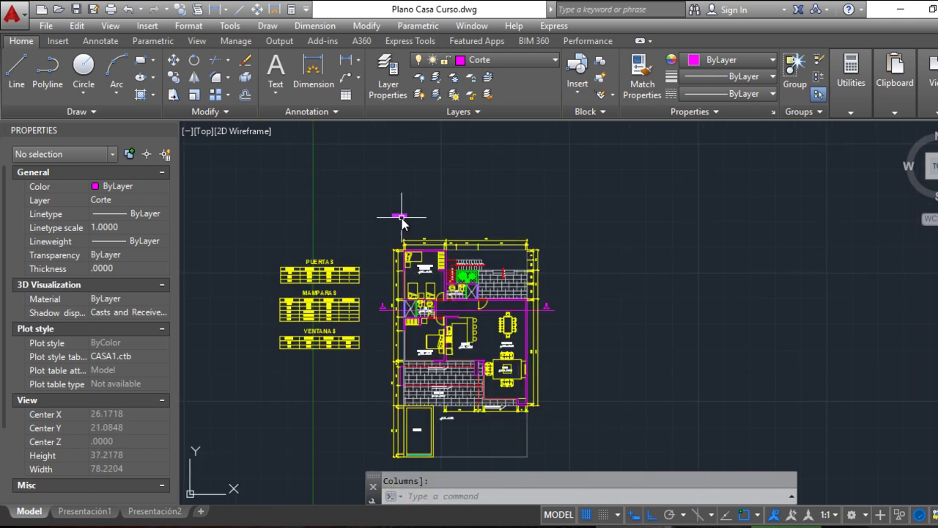
- Draw a horizontal floor line about 17.75 units long above the CORTE A-A title
scroll(389, 207, up, 2)
scroll(370, 205, up, 3)
scroll(378, 209, down, 3)
click(16, 65)
click(360, 205)
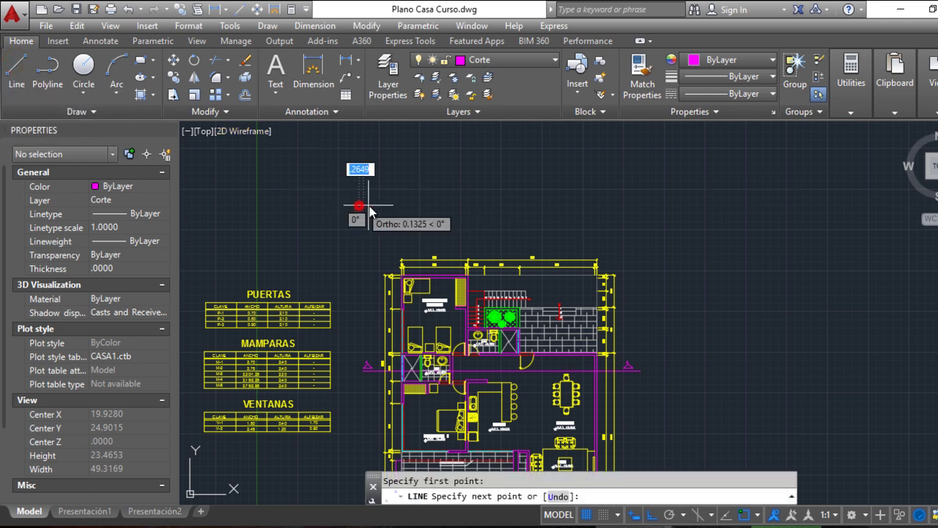
click(649, 203)
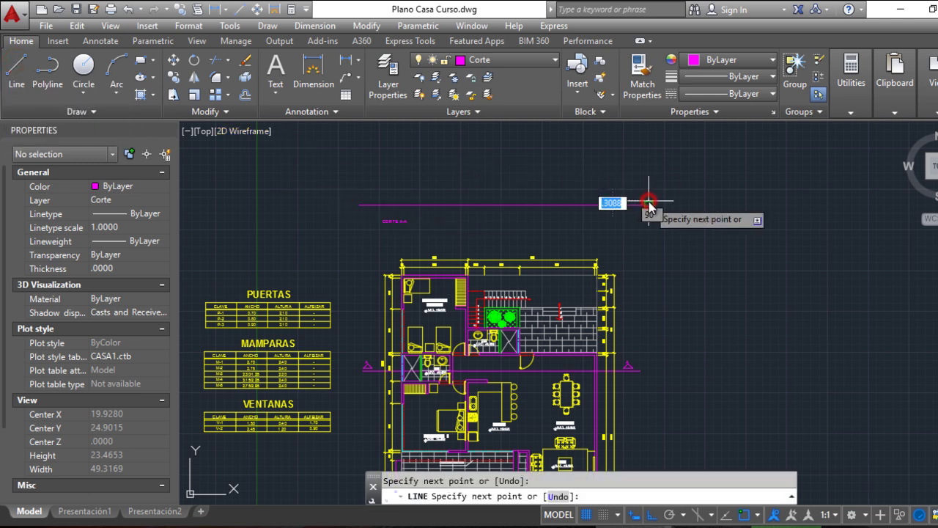
key(Return)
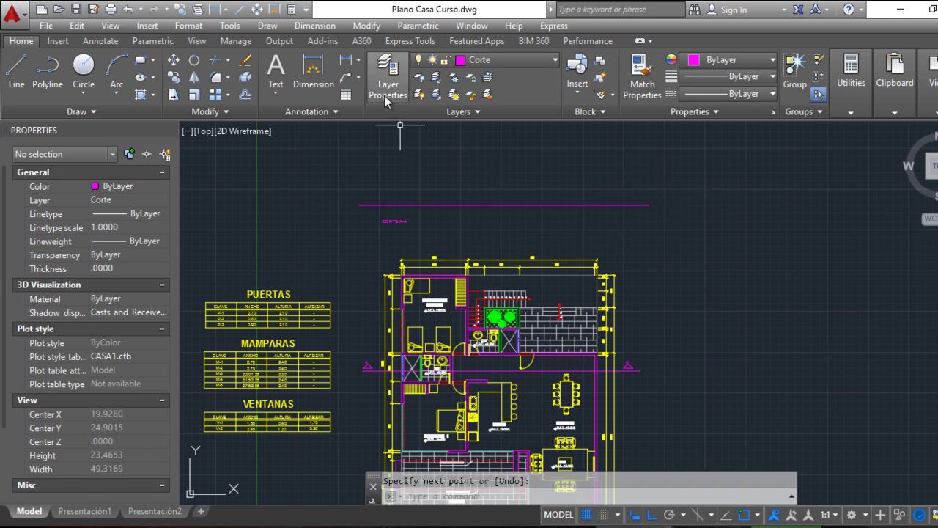
- Move the new floor line from Corte onto the Pisos layer
click(425, 205)
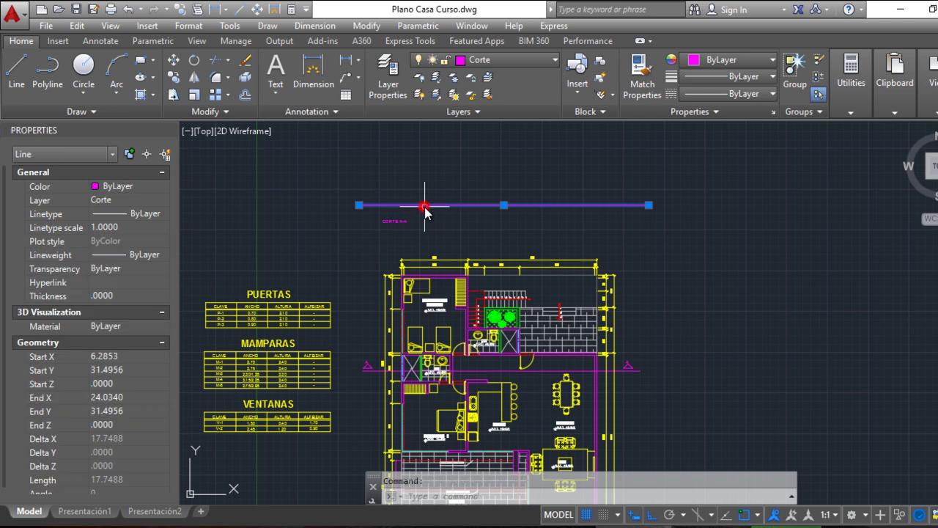
click(462, 59)
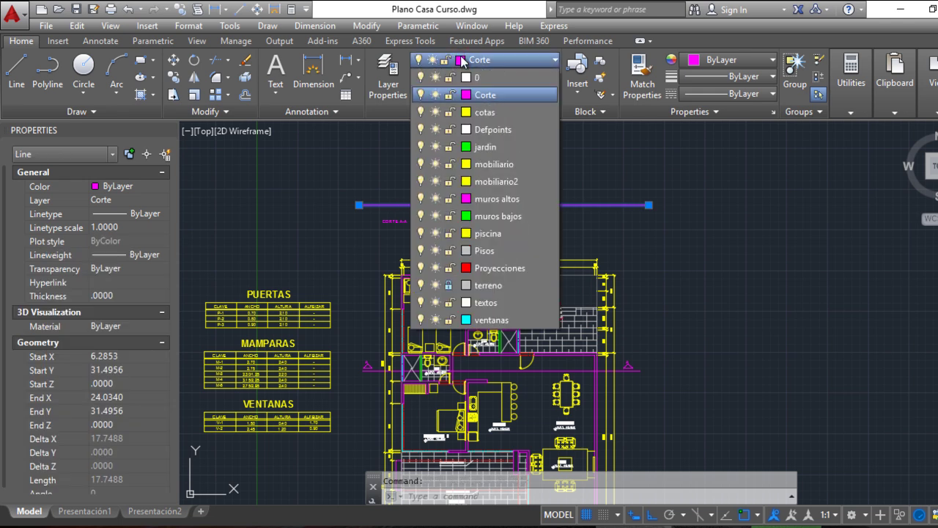
click(484, 251)
key(Escape)
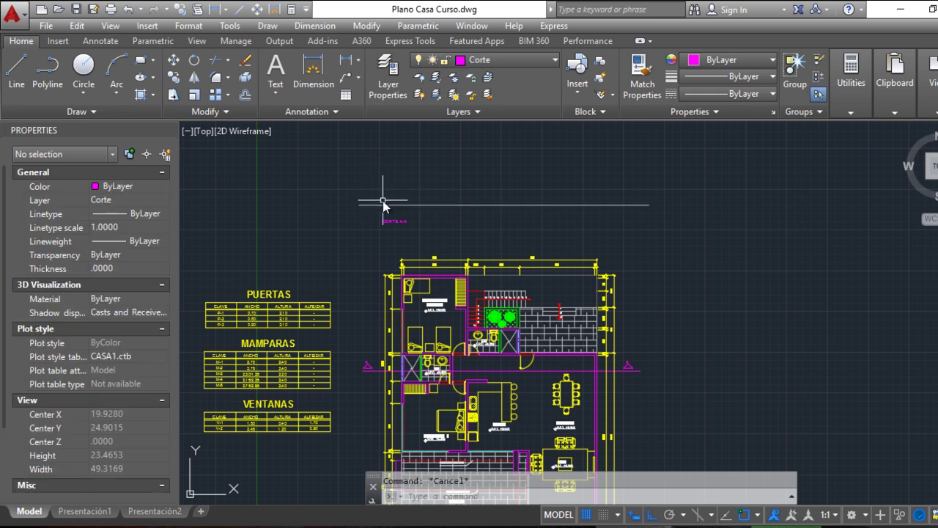
- Draw a magenta vertical wall line down to the floor line's left end
click(16, 69)
click(368, 160)
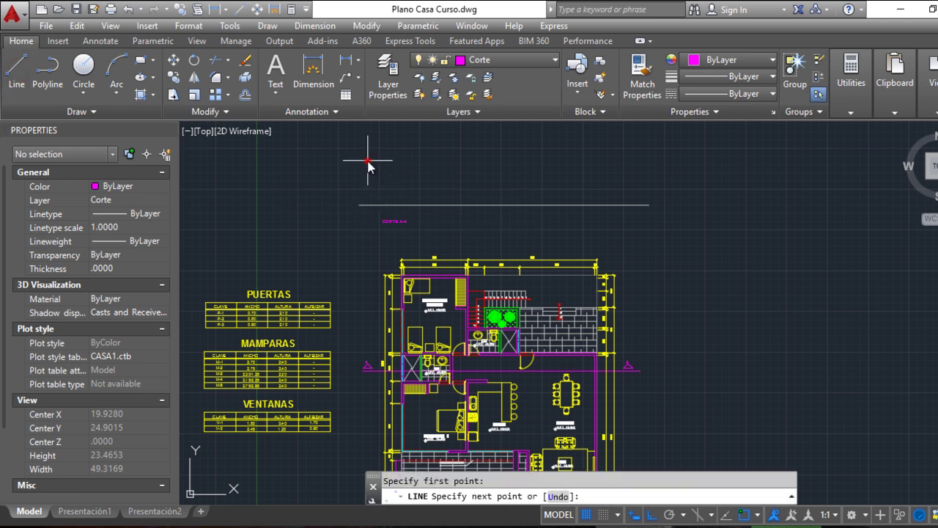
click(373, 211)
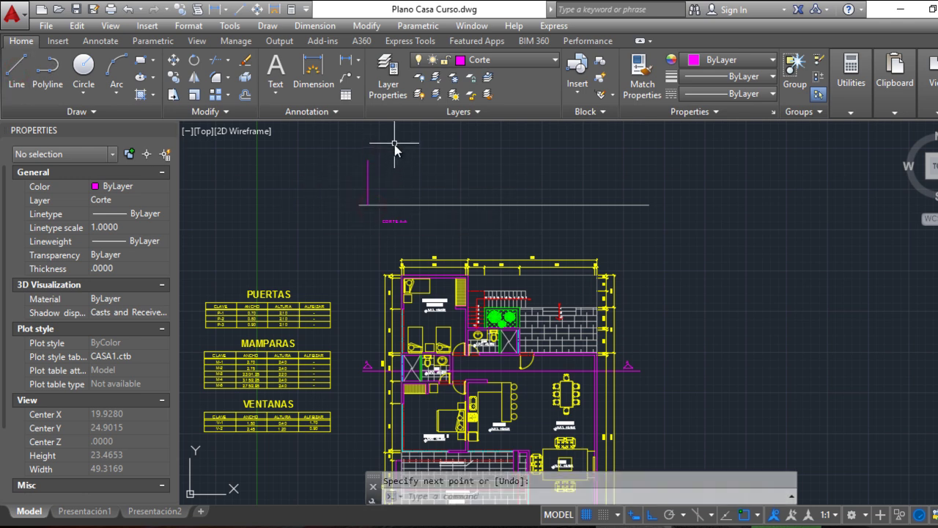
scroll(385, 183, up, 2)
scroll(328, 171, up, 2)
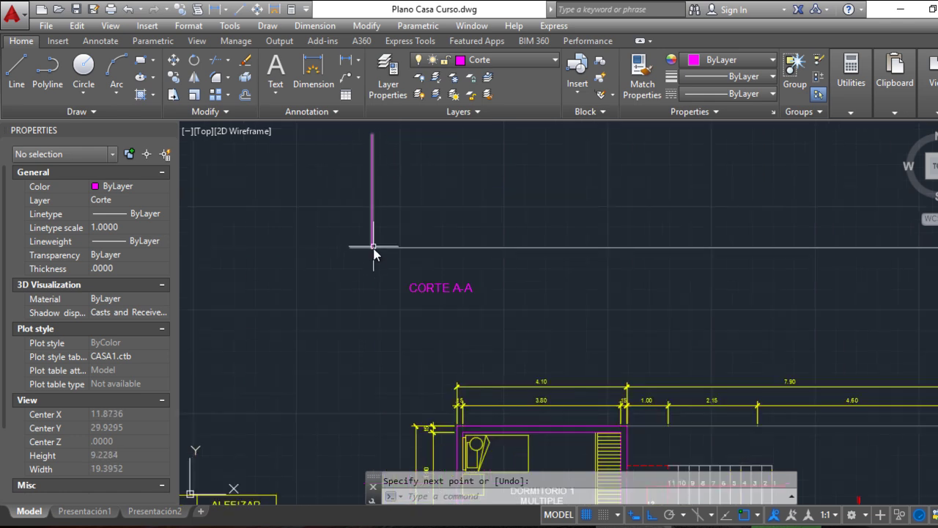
scroll(374, 249, down, 2)
middle_drag(379, 247, 335, 253)
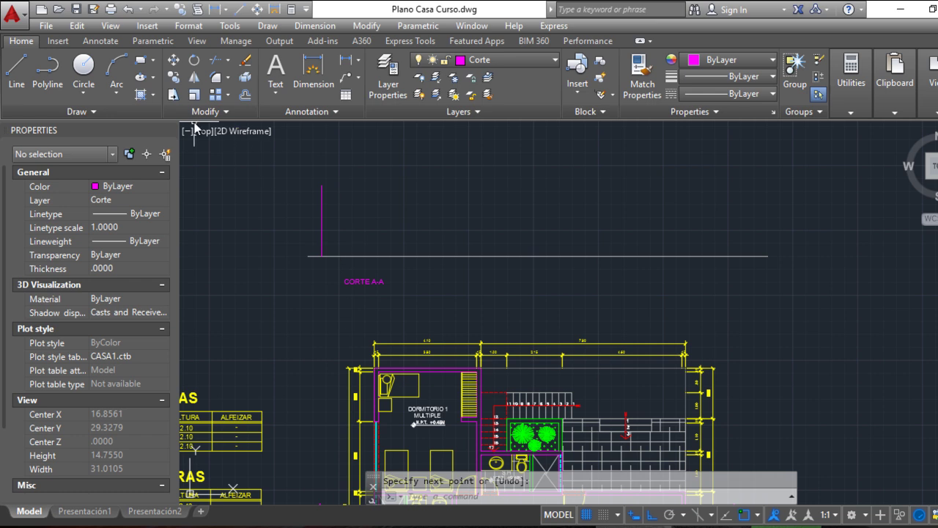
- Offset the floor line 2.8 units upward to form the roof line
click(244, 96)
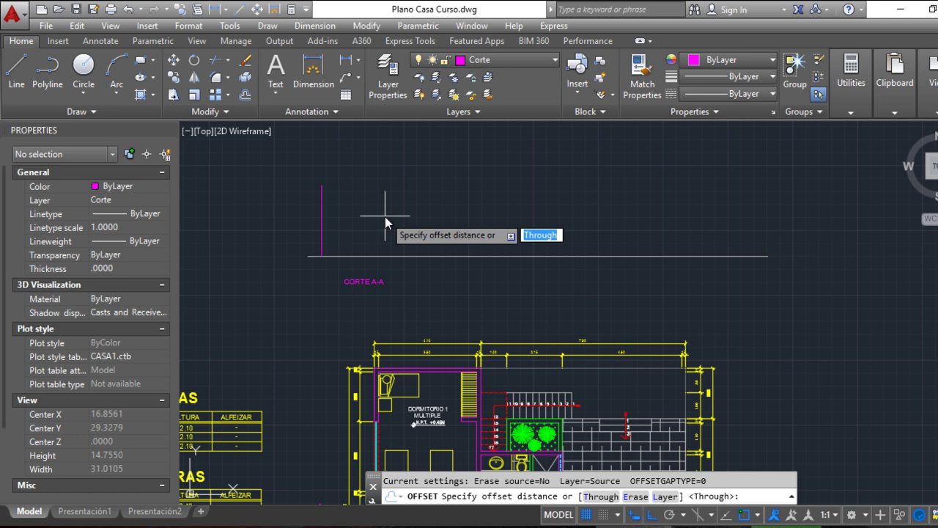
text(2.)
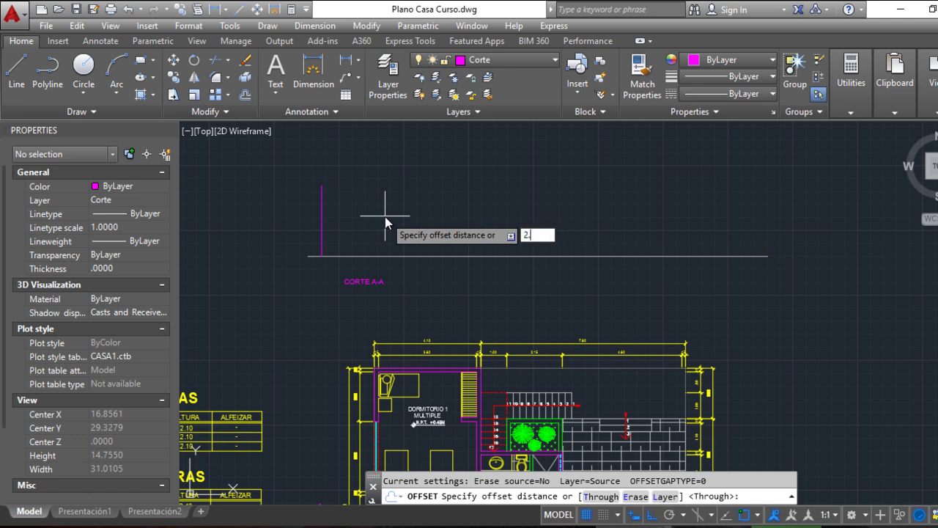
text(8)
key(Return)
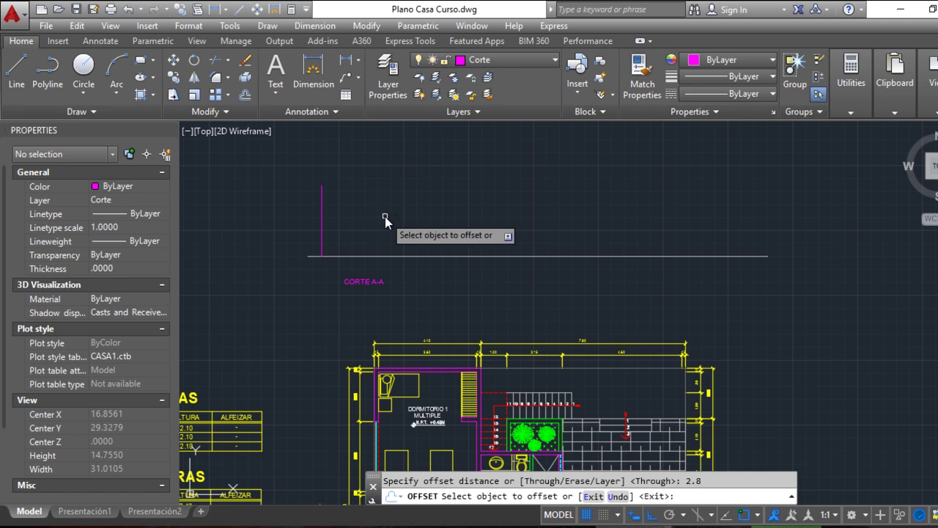
click(453, 256)
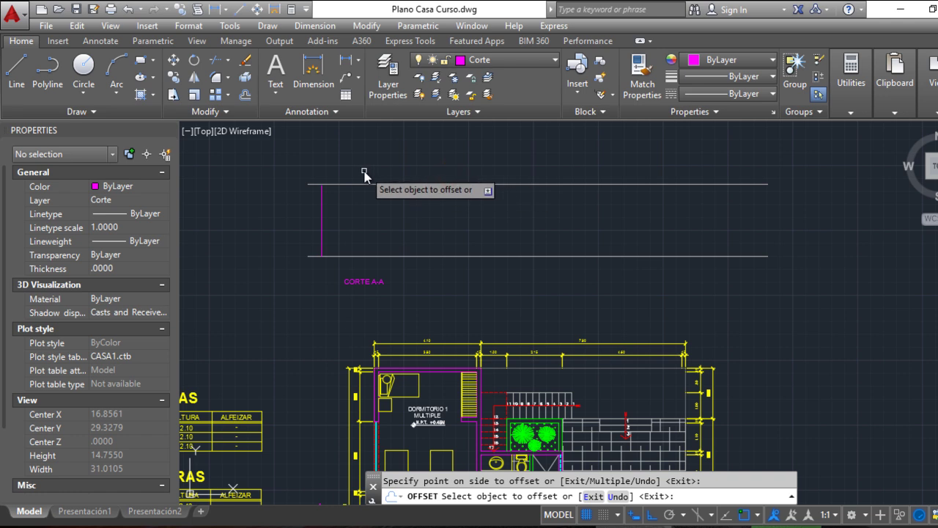
scroll(359, 178, up, 2)
scroll(354, 178, up, 2)
key(Escape)
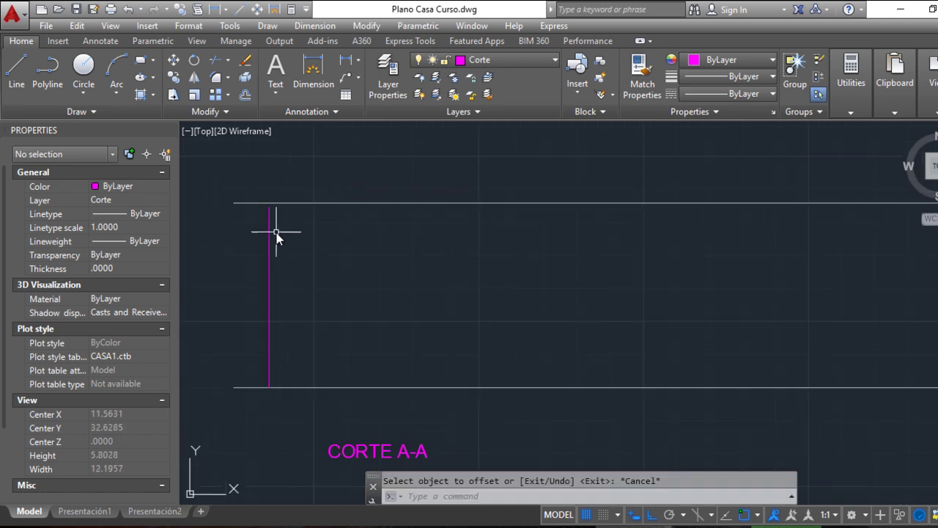
- Grab the vertical wall line's top grip, then zoom out to show the section and whole plan
click(269, 239)
click(269, 209)
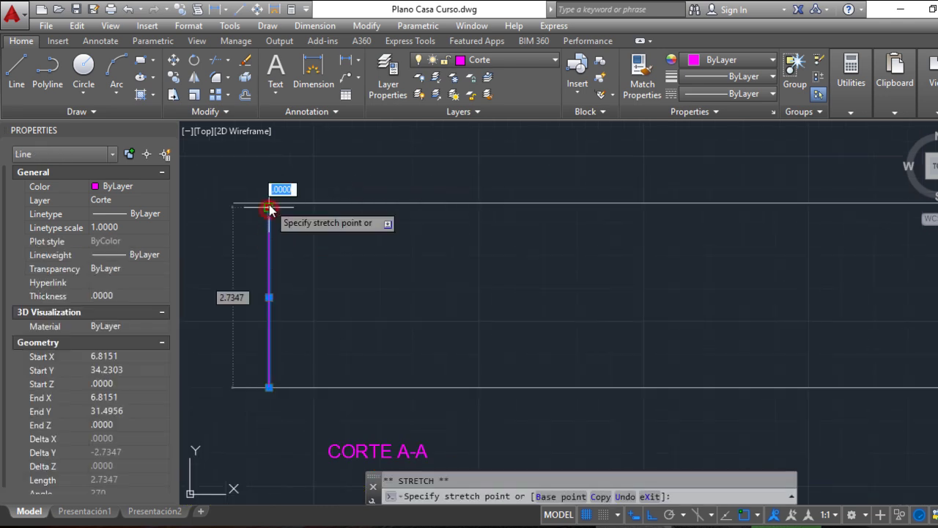
key(Escape)
key(Escape)
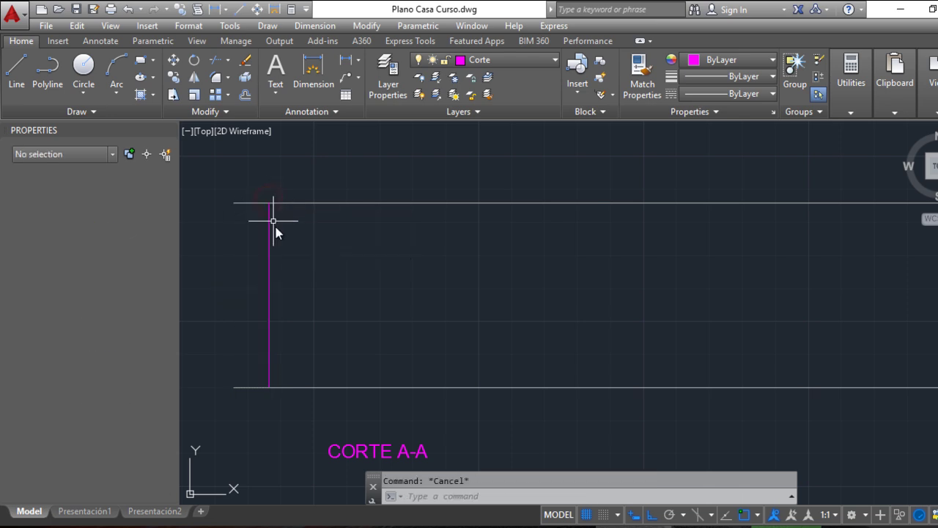
scroll(279, 242, down, 3)
scroll(283, 252, down, 2)
middle_drag(283, 252, 283, 198)
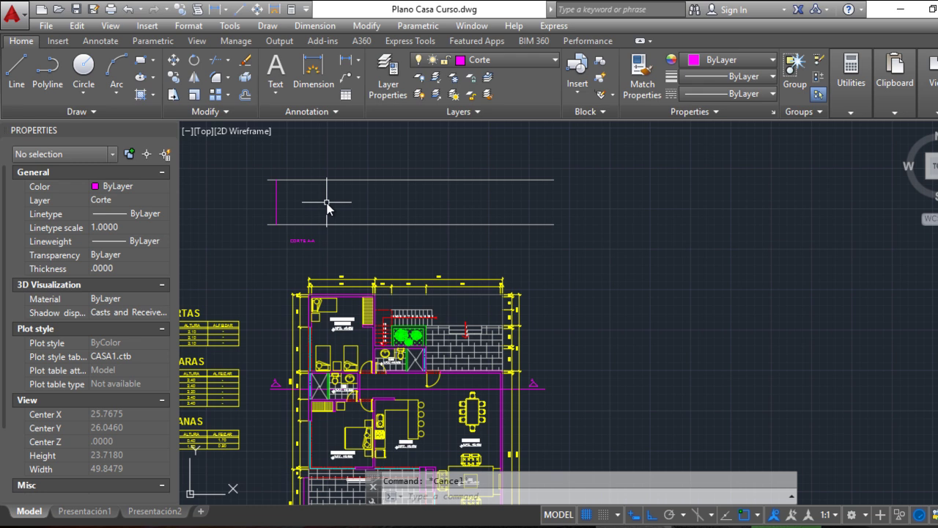
- Start a Through-point offset of the section's left magenta wall line
scroll(323, 403, up, 4)
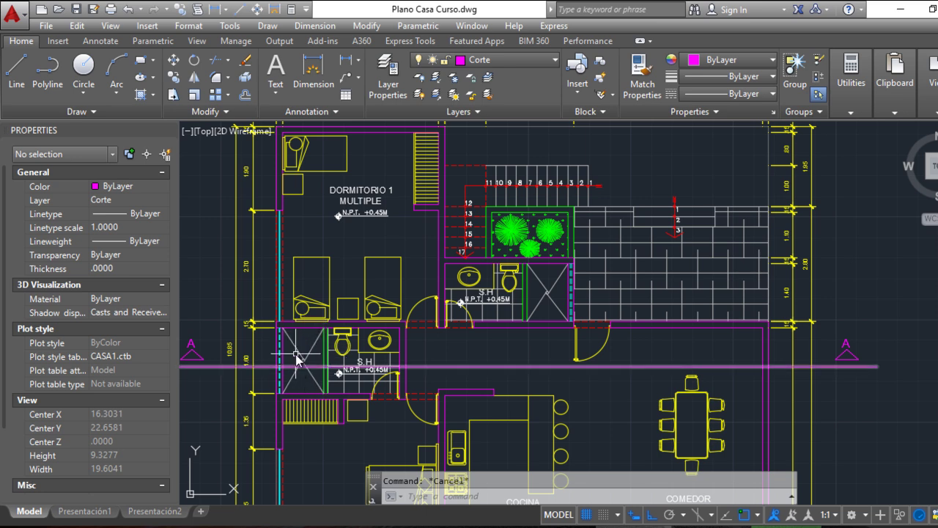
scroll(292, 281, down, 4)
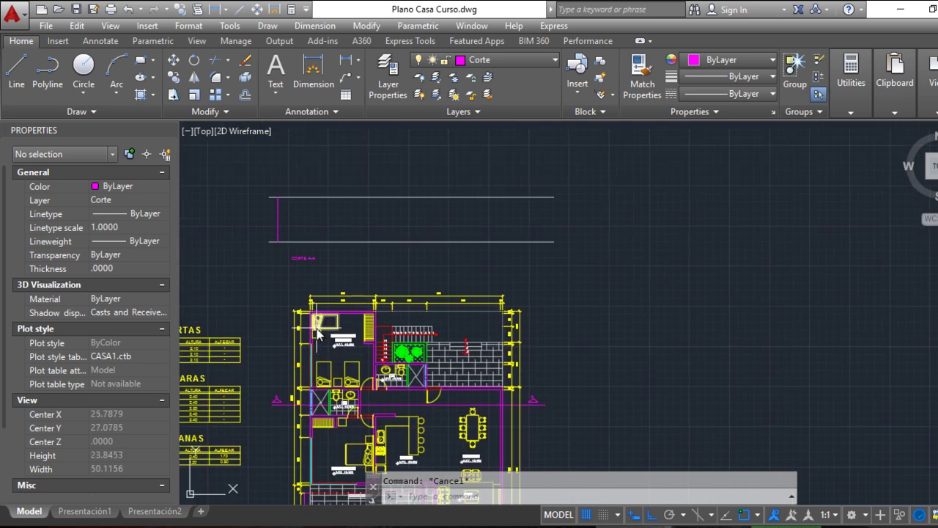
click(245, 97)
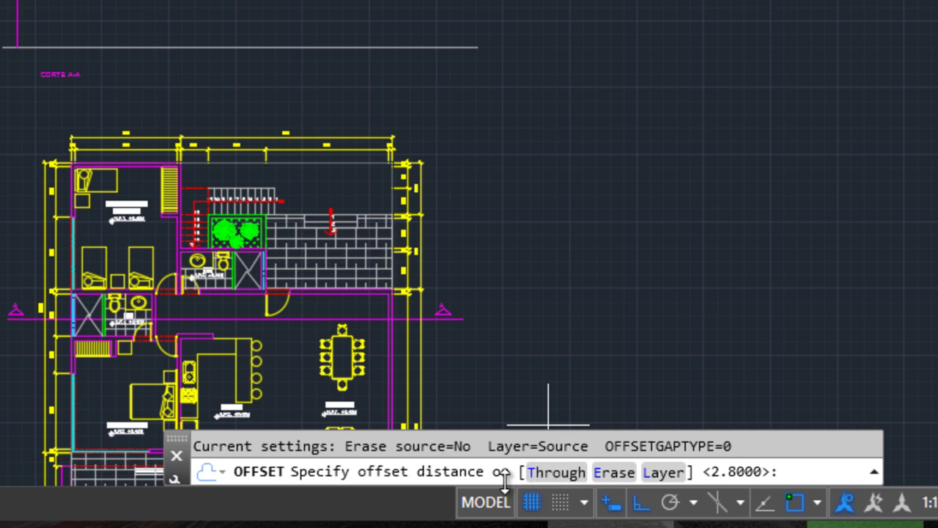
click(550, 475)
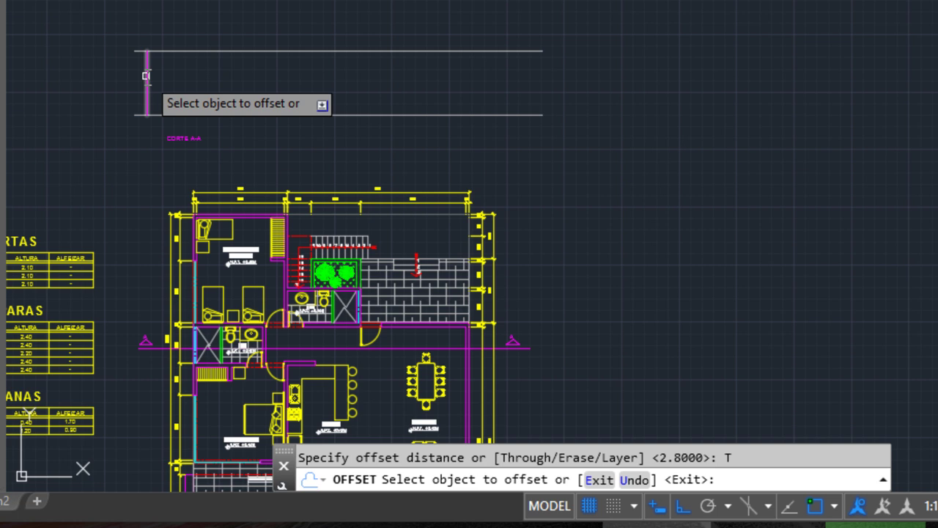
click(146, 76)
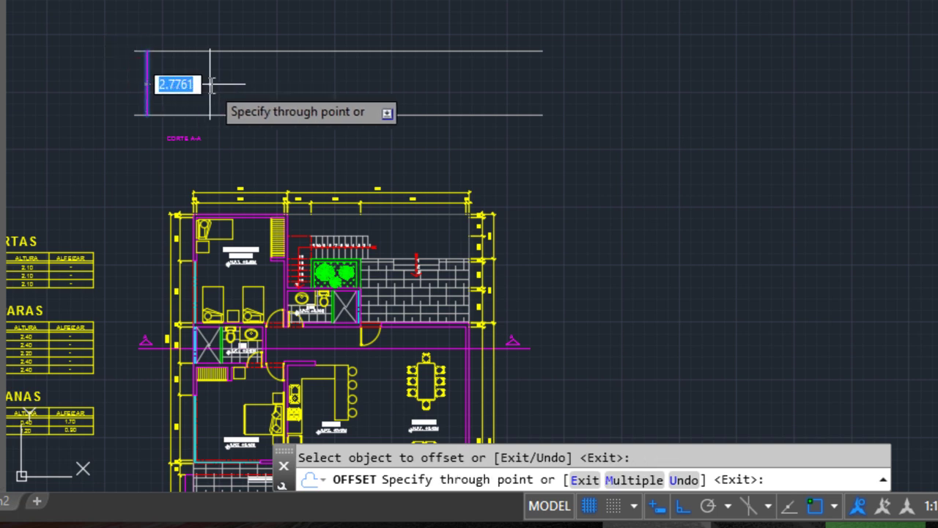
- Place magenta section lines through points on the S.H shower's outer wall
click(619, 480)
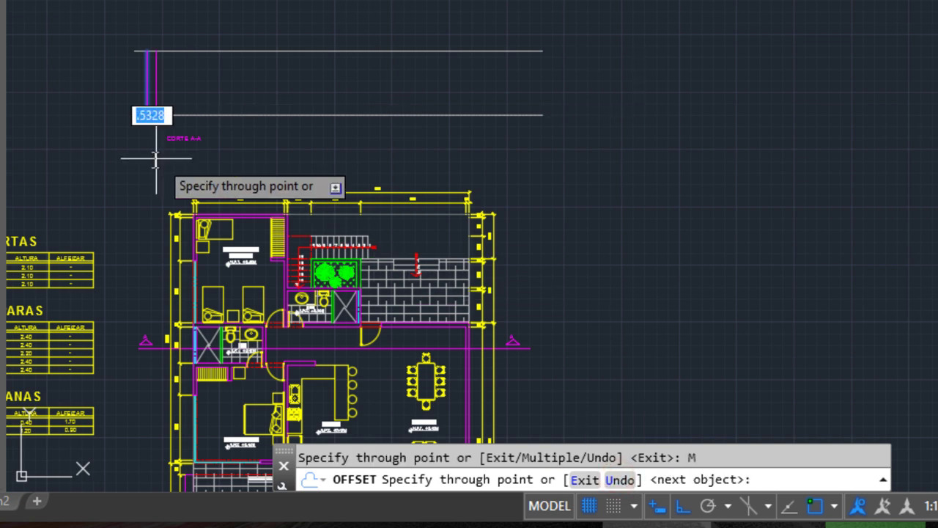
scroll(183, 377, up, 2)
scroll(192, 351, up, 3)
scroll(204, 330, up, 3)
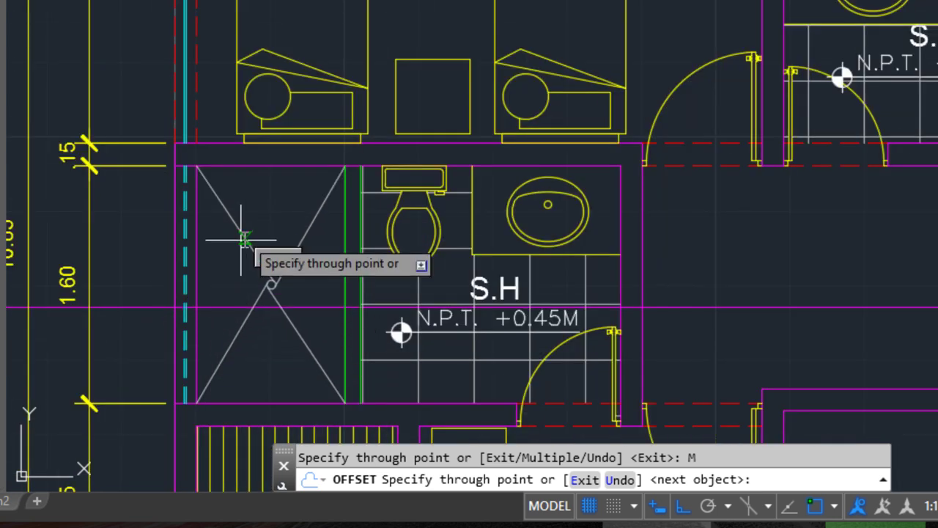
scroll(168, 304, down, 3)
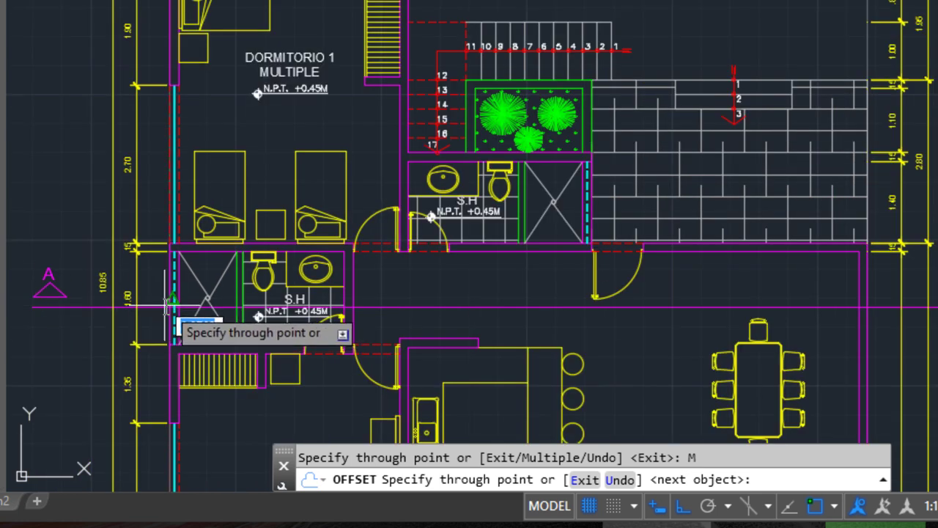
scroll(176, 308, up, 4)
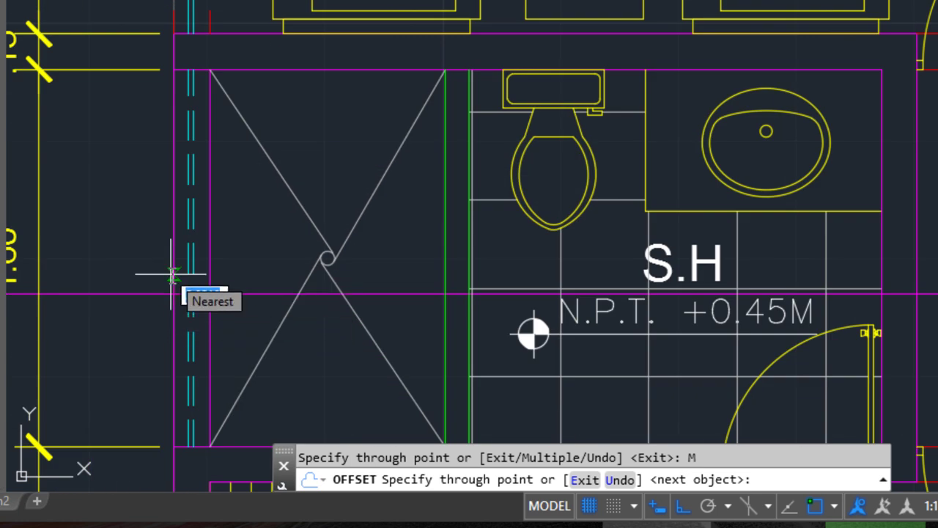
click(171, 275)
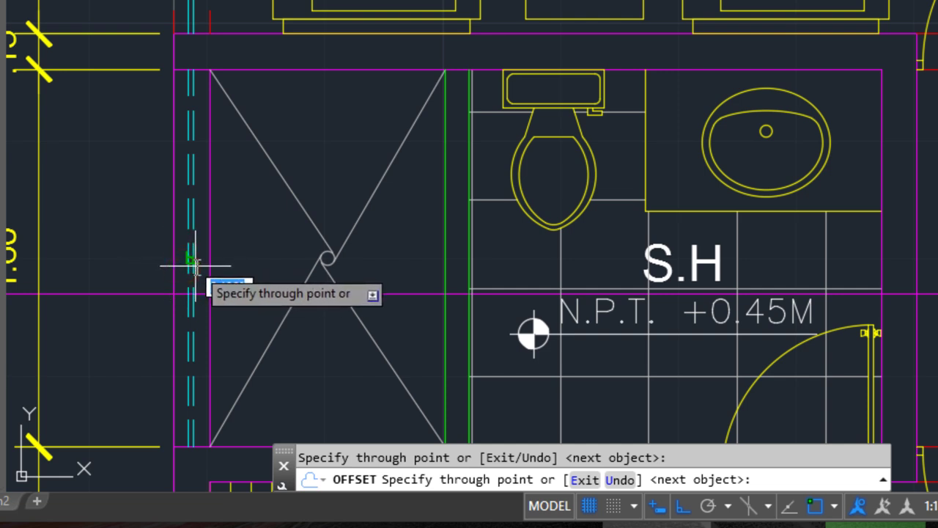
- Pan and zoom between the new section lines and the shower walls to check alignment
scroll(190, 262, up, 2)
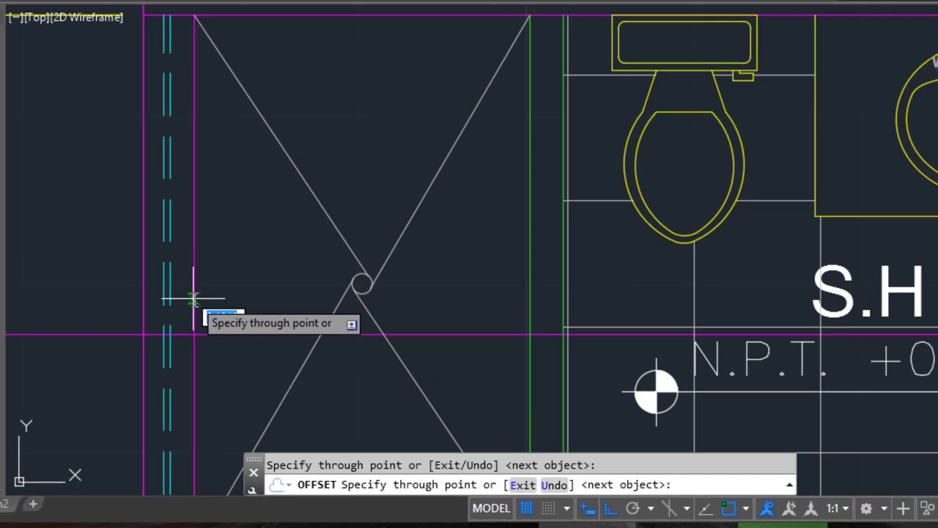
scroll(227, 147, down, 5)
middle_drag(230, 151, 228, 375)
scroll(242, 201, up, 2)
scroll(243, 202, up, 4)
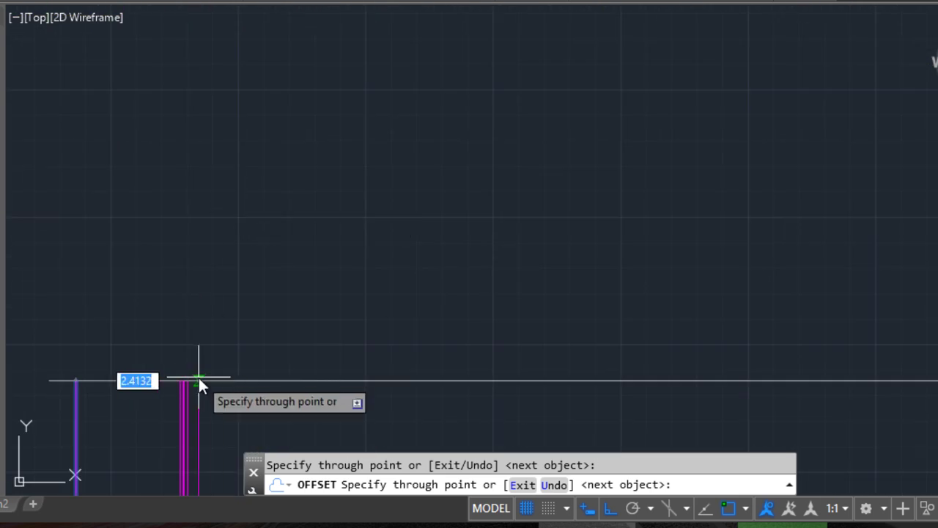
middle_drag(194, 296, 235, 86)
scroll(235, 87, up, 2)
scroll(257, 256, up, 2)
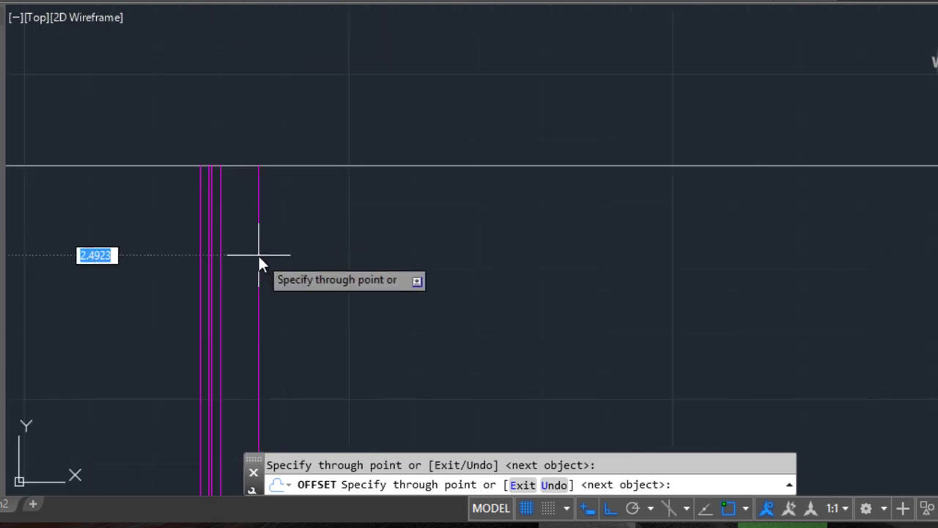
scroll(300, 279, down, 6)
scroll(312, 288, down, 3)
middle_drag(279, 433, 283, 294)
scroll(244, 284, up, 4)
scroll(192, 234, up, 2)
scroll(192, 228, up, 2)
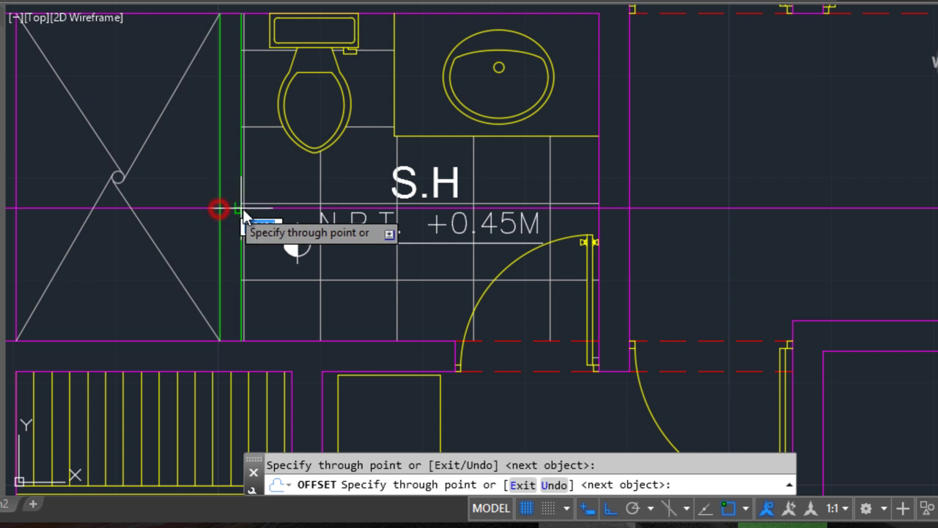
scroll(220, 209, up, 4)
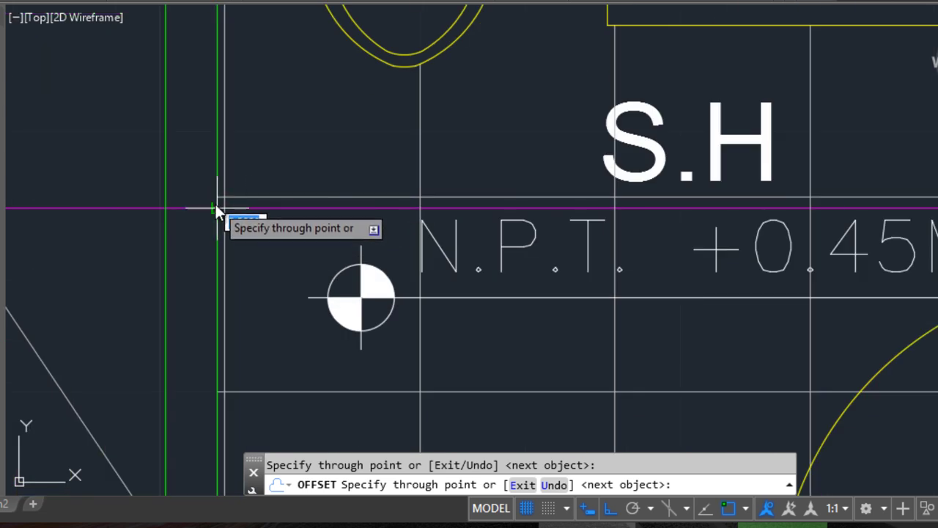
scroll(320, 197, down, 4)
scroll(320, 196, down, 2)
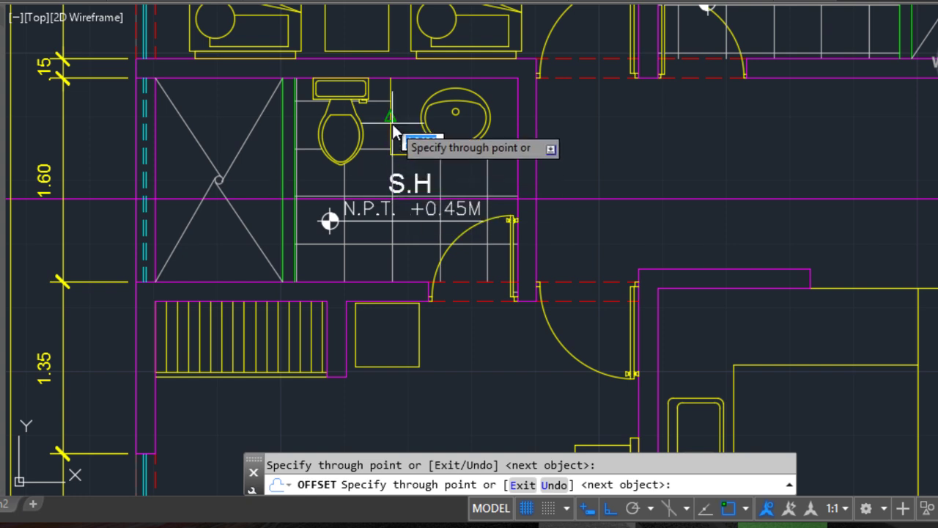
- Add section lines aligned with the sink counter edge, bathroom right wall and outer wall face
scroll(396, 126, up, 2)
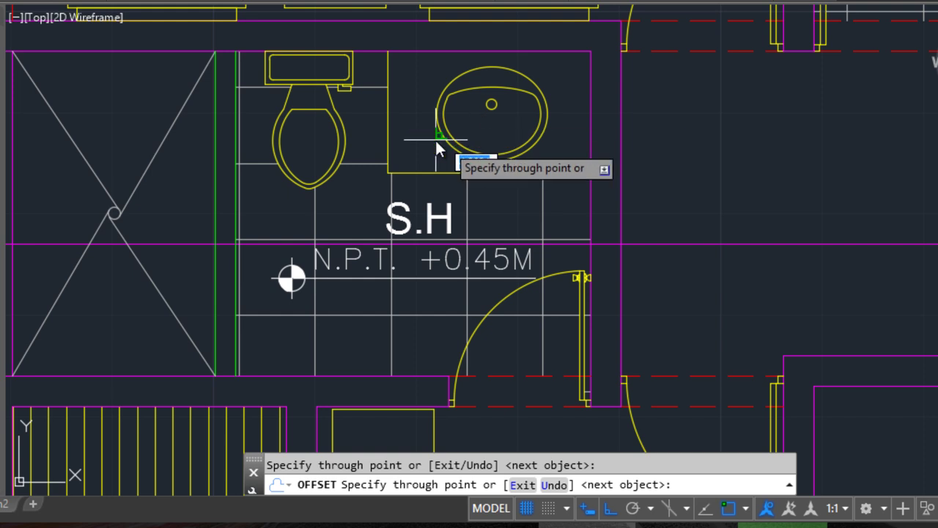
click(391, 123)
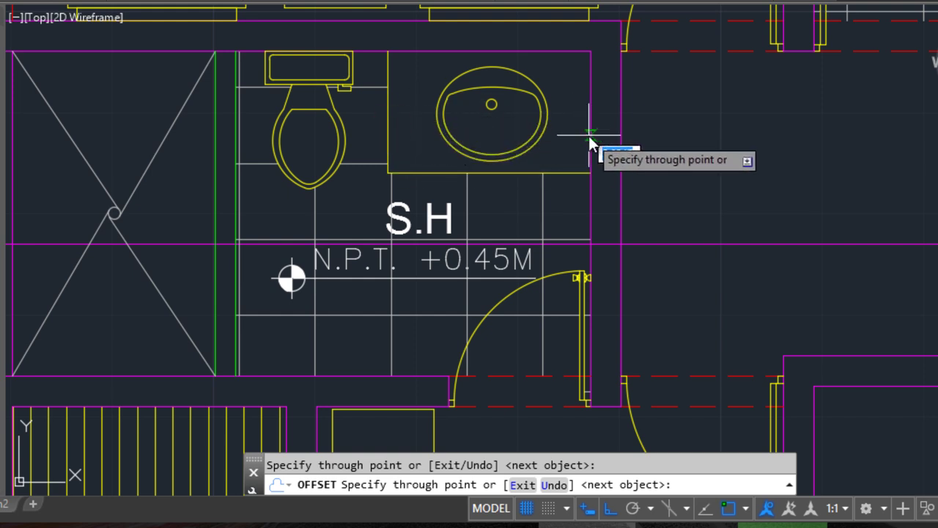
click(591, 135)
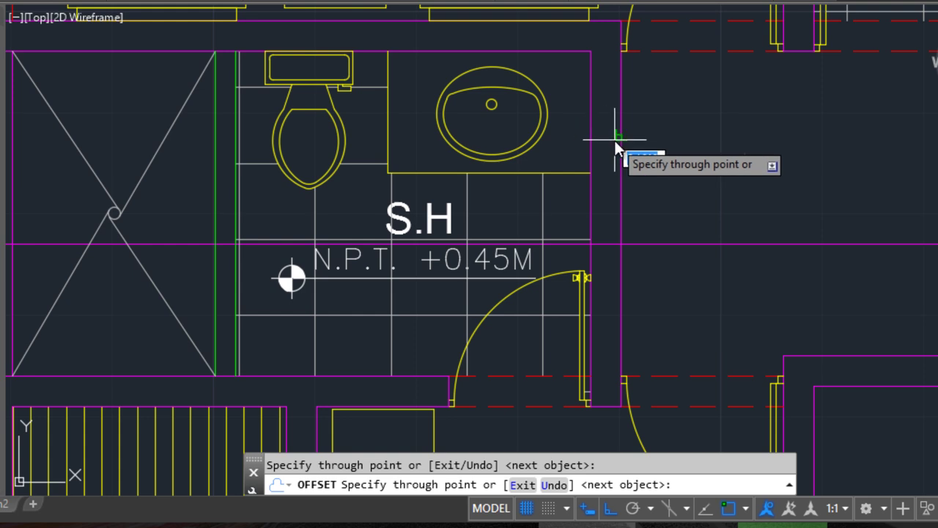
click(620, 142)
scroll(601, 241, down, 3)
scroll(557, 233, down, 2)
scroll(504, 226, down, 2)
scroll(516, 224, down, 5)
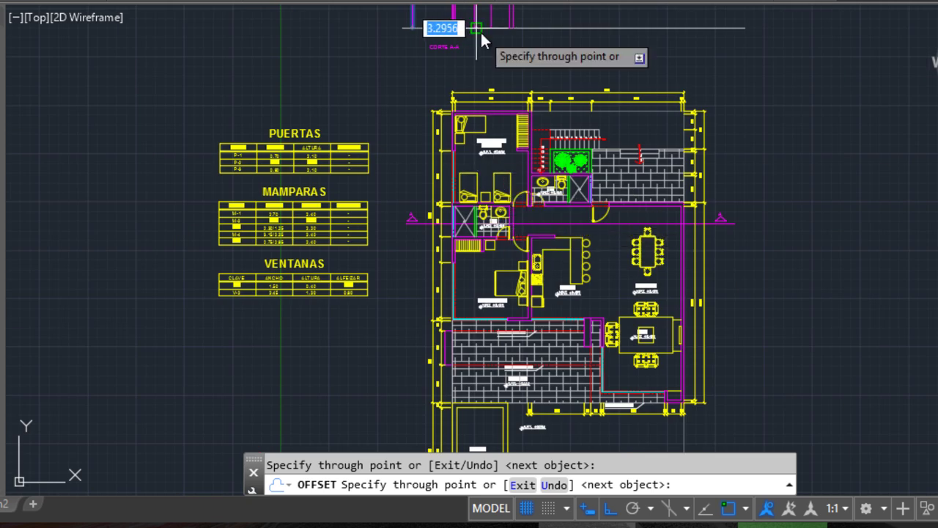
- Add a section line aligned with the bathroom door's right jamb
middle_drag(484, 105, 486, 136)
middle_drag(519, 215, 453, 63)
scroll(469, 198, up, 3)
scroll(465, 84, up, 1)
scroll(465, 84, up, 2)
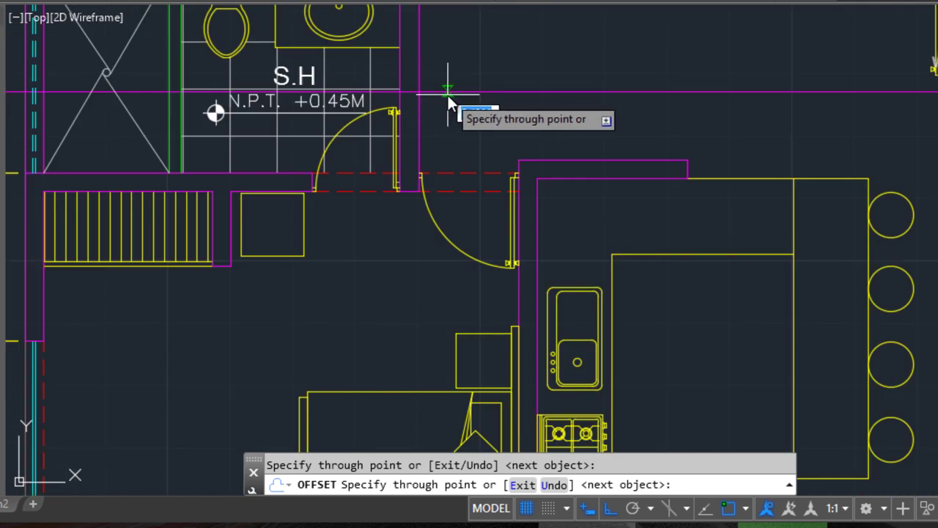
scroll(451, 105, down, 2)
middle_drag(456, 90, 393, 111)
scroll(678, 104, up, 4)
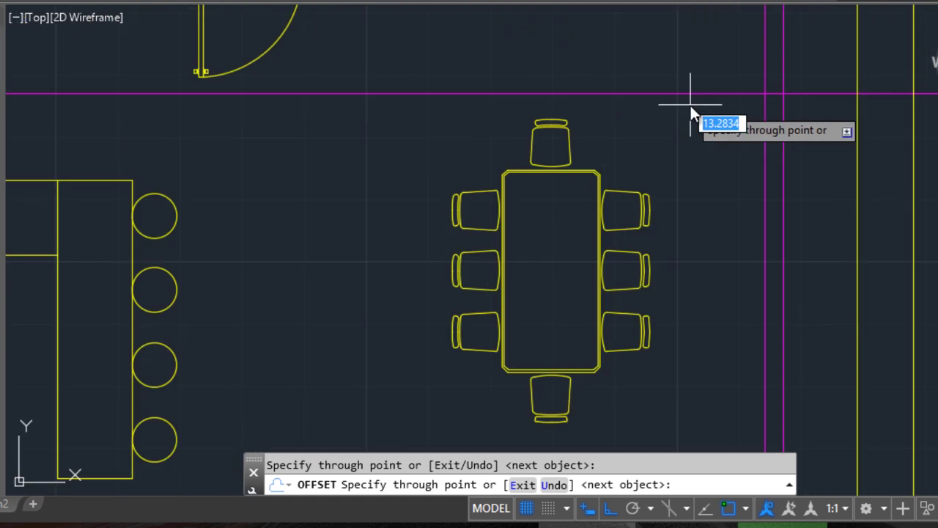
scroll(300, 55, down, 2)
middle_drag(300, 55, 314, 269)
scroll(251, 231, up, 1)
scroll(248, 223, up, 2)
scroll(245, 221, up, 3)
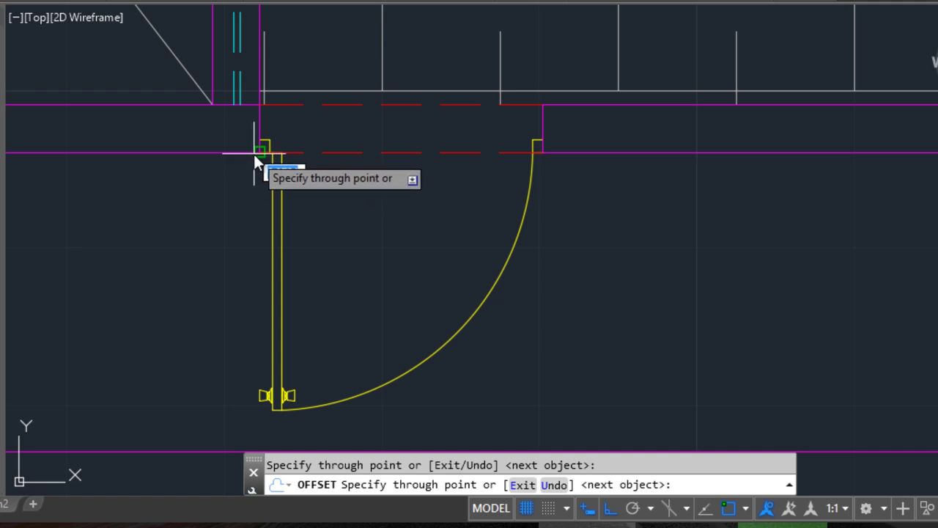
click(257, 155)
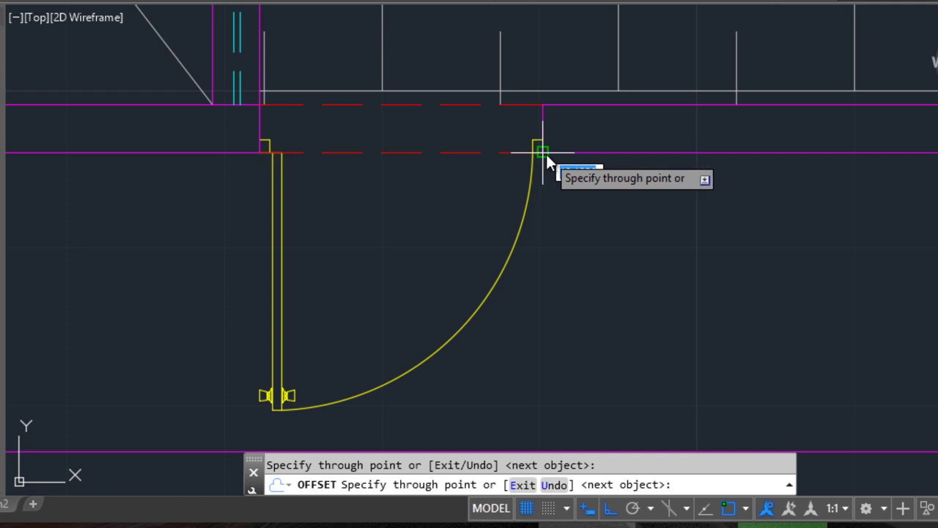
- Add a section line aligned with the dining room's right wall
scroll(539, 237, down, 3)
middle_drag(540, 237, 180, 207)
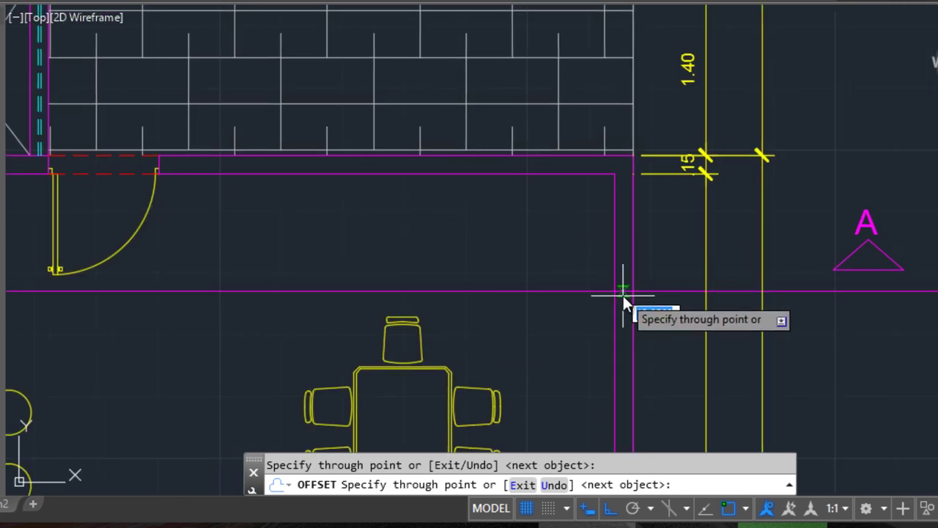
scroll(616, 293, up, 3)
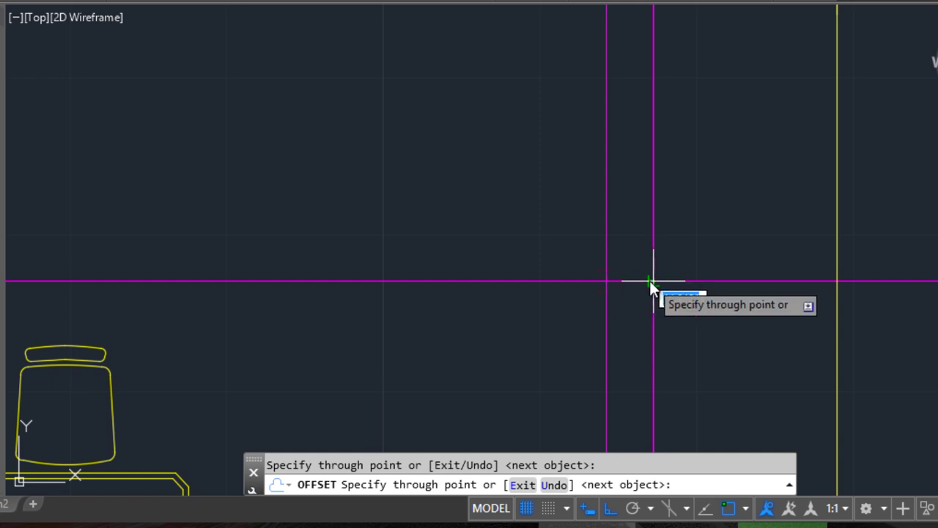
scroll(634, 154, down, 3)
scroll(634, 153, down, 3)
scroll(593, 168, down, 2)
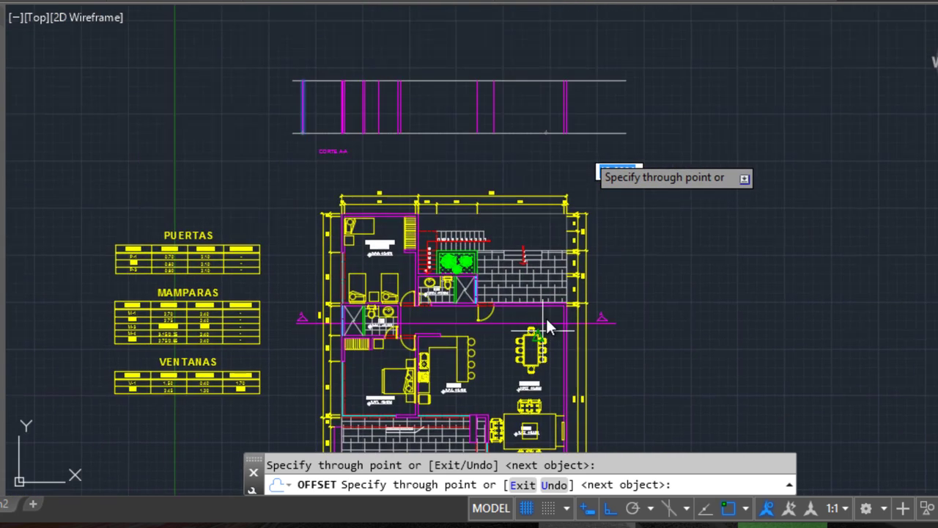
scroll(414, 106, up, 2)
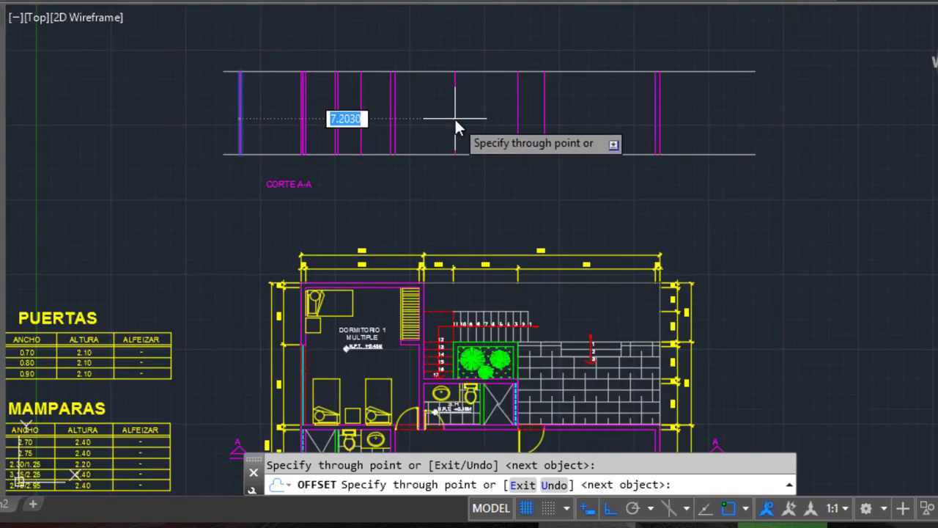
click(491, 124)
- Try picking a bathroom line and the section cut line as further offset sources
scroll(492, 124, down, 2)
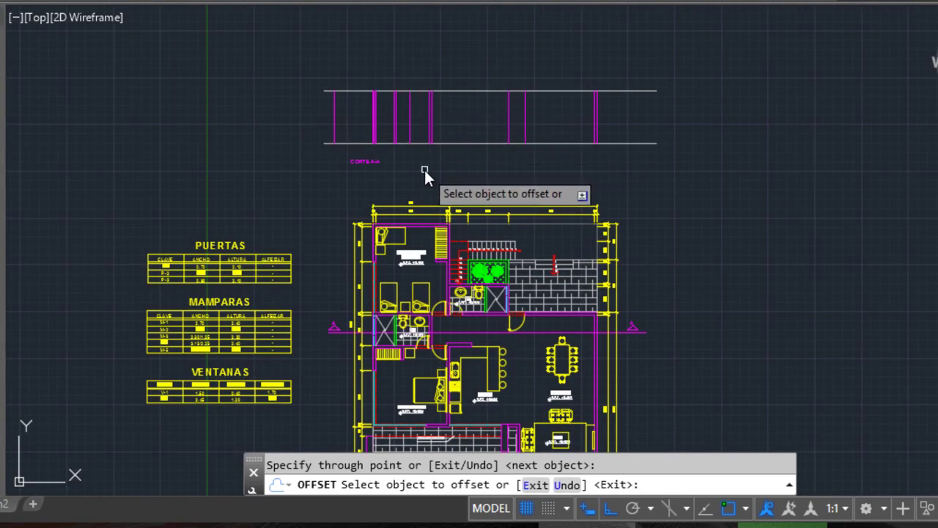
middle_drag(425, 171, 408, 84)
scroll(368, 213, up, 3)
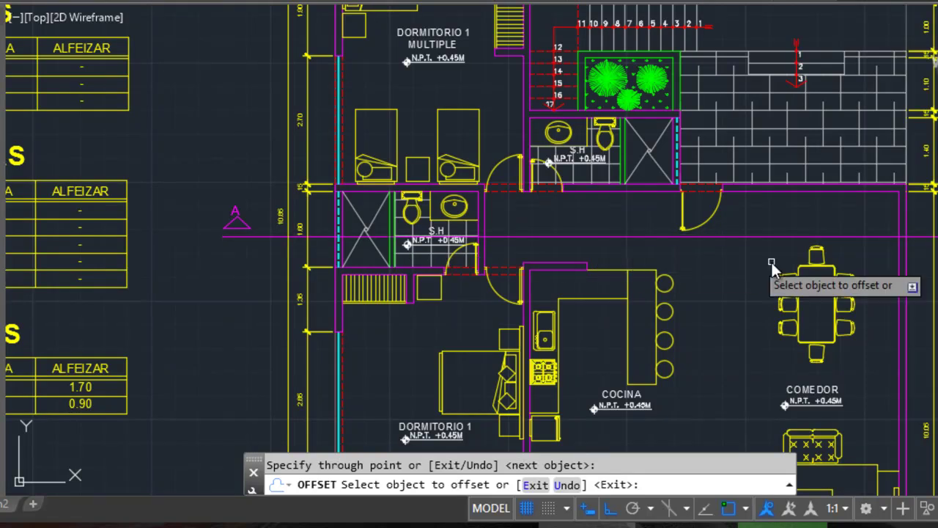
click(449, 203)
scroll(445, 186, down, 4)
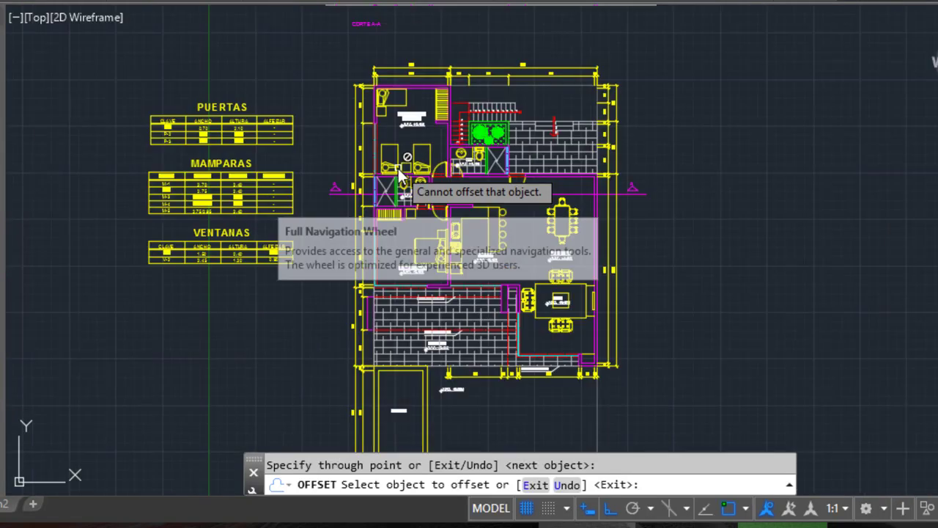
scroll(406, 230, up, 1)
scroll(407, 231, up, 4)
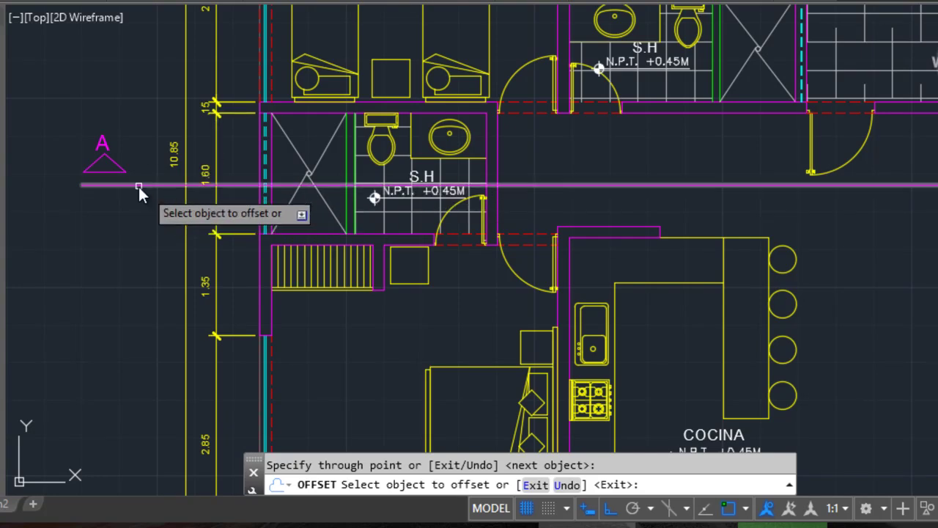
click(275, 202)
scroll(275, 198, down, 8)
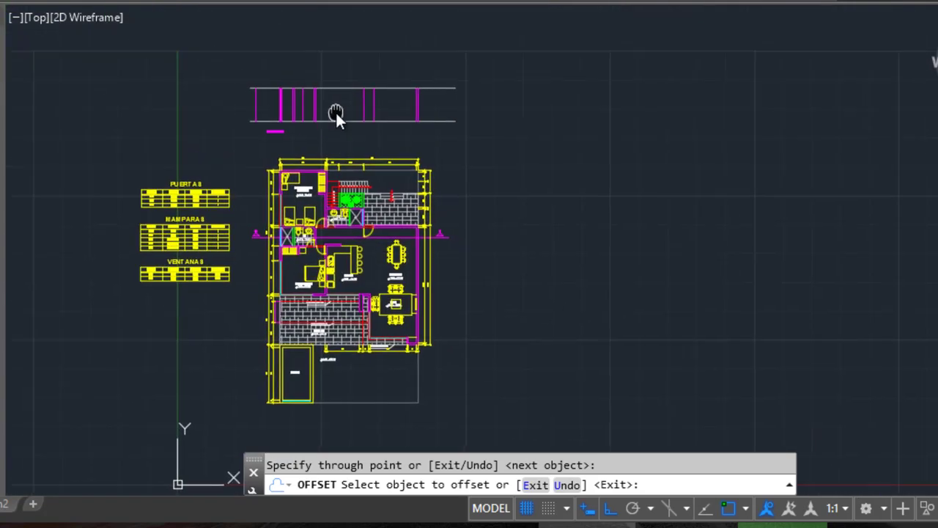
scroll(272, 124, up, 4)
- Delete the extra vertical line from the Corte A-A section
key(Escape)
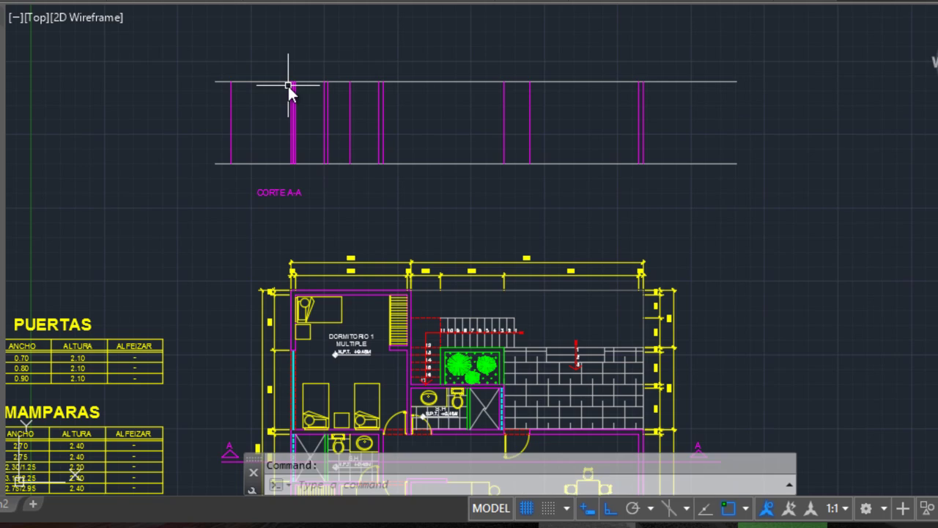
scroll(339, 127, up, 4)
scroll(301, 130, down, 2)
click(172, 150)
click(119, 137)
key(Delete)
scroll(303, 106, up, 2)
scroll(302, 106, up, 2)
scroll(302, 106, down, 6)
scroll(303, 110, down, 2)
scroll(379, 206, up, 2)
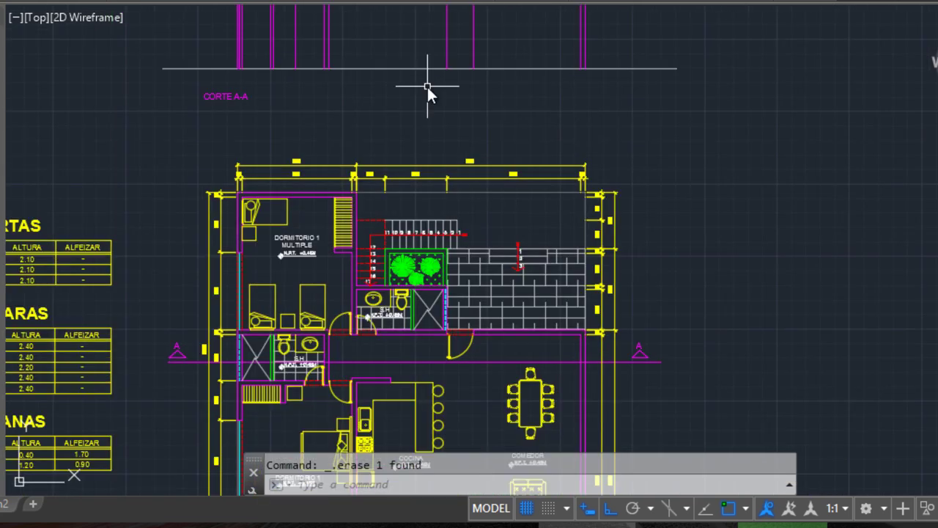
mouse_move(454, 54)
middle_down()
mouse_move(465, 147)
mouse_move(463, 117)
middle_up()
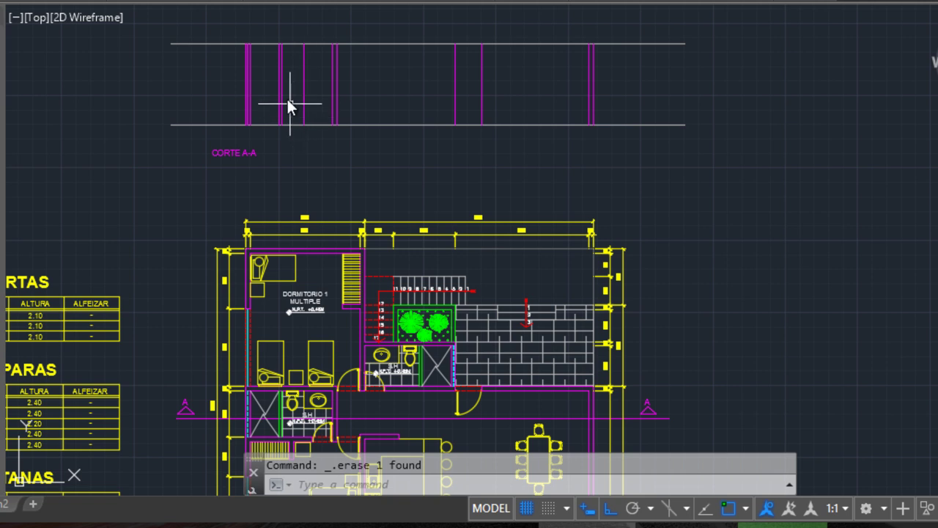
scroll(255, 64, up, 4)
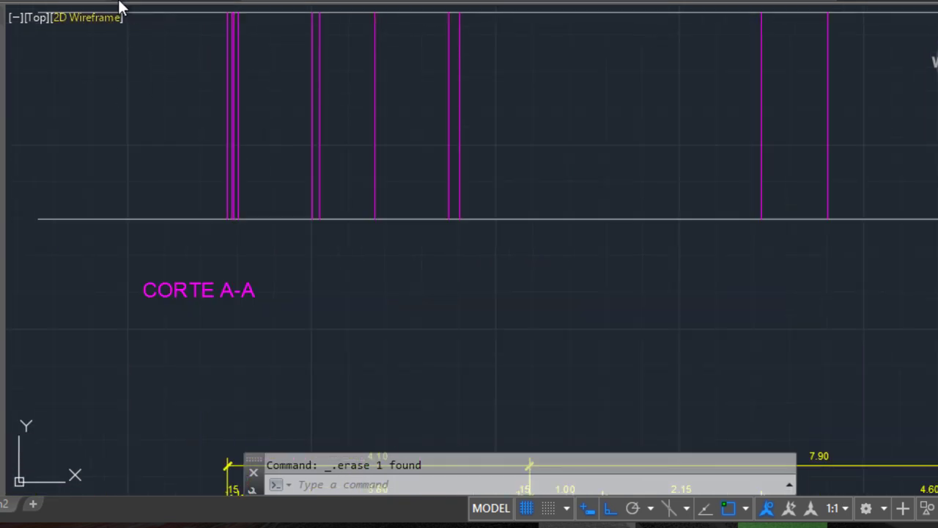
- Offset the section's top roof line 0.5 downward to double the slab
text(o)
key(Return)
middle_drag(145, 82, 150, 109)
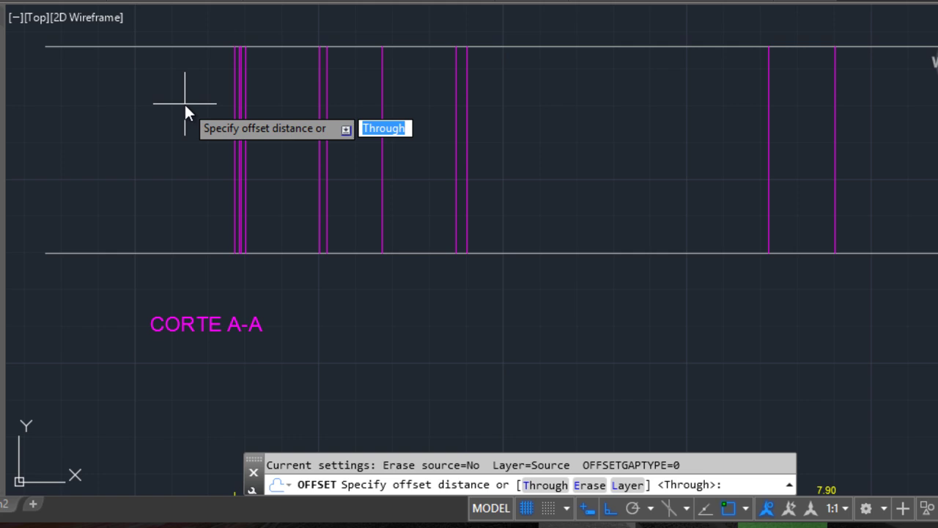
text(5)
key(Return)
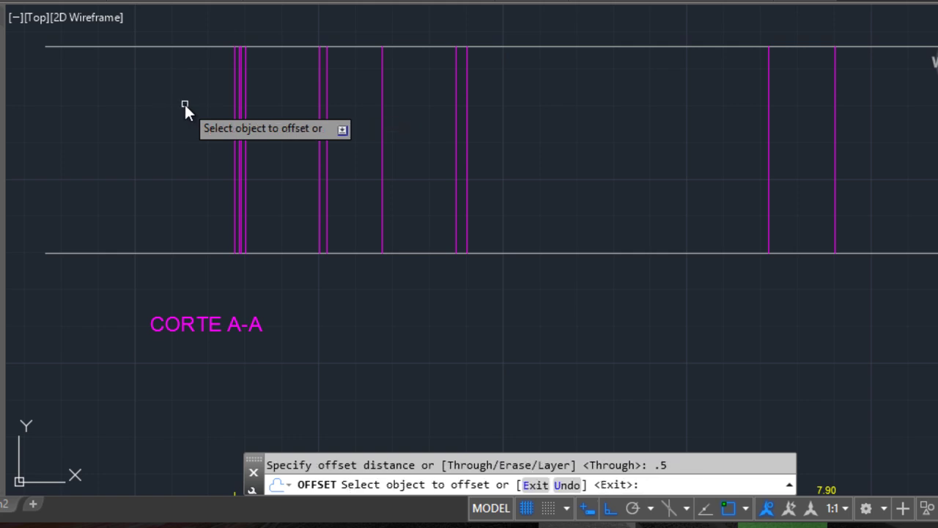
click(201, 45)
click(205, 91)
key(Return)
key(Return)
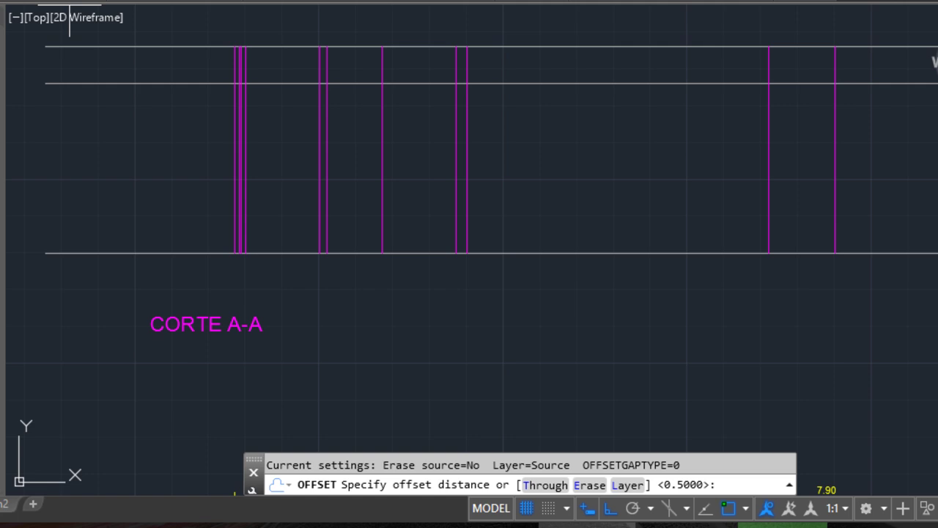
key(Escape)
- Start the TRIM command to clean up the magenta wall lines
text(tr)
key(Return)
scroll(220, 75, up, 4)
- Trim the wall lines inside the roof slab band and the excess slab line ends
click(353, 139)
click(256, 107)
key(Return)
click(299, 154)
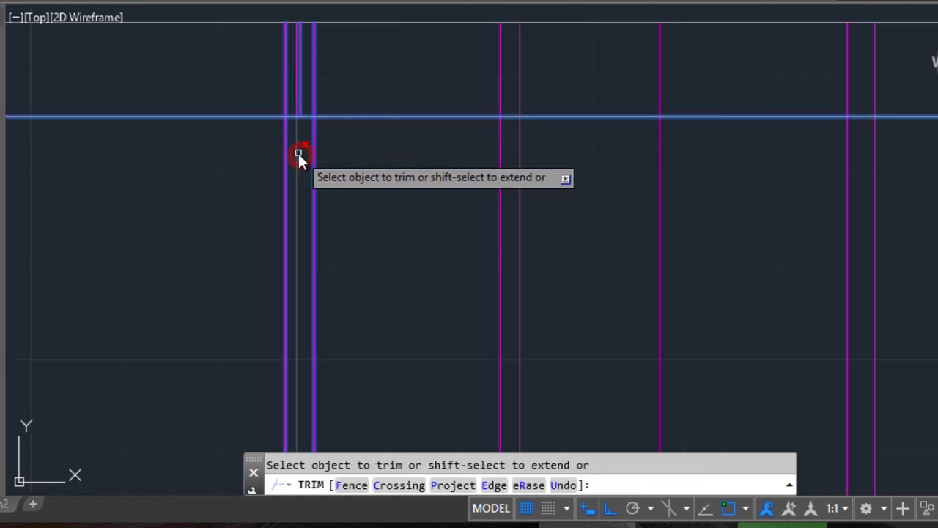
drag(346, 129, 333, 101)
click(270, 119)
click(237, 98)
key(Return)
- Move two vertical section lines to the ventanas layer
click(423, 163)
click(403, 158)
click(480, 51)
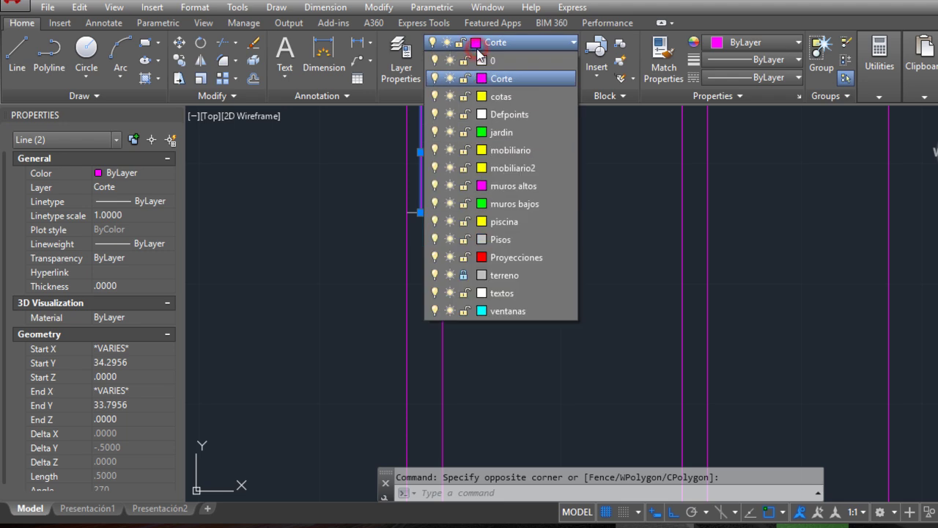
click(497, 311)
key(Escape)
scroll(551, 245, down, 3)
middle_drag(550, 245, 477, 210)
scroll(450, 293, down, 4)
middle_drag(456, 404, 487, 176)
scroll(543, 256, up, 4)
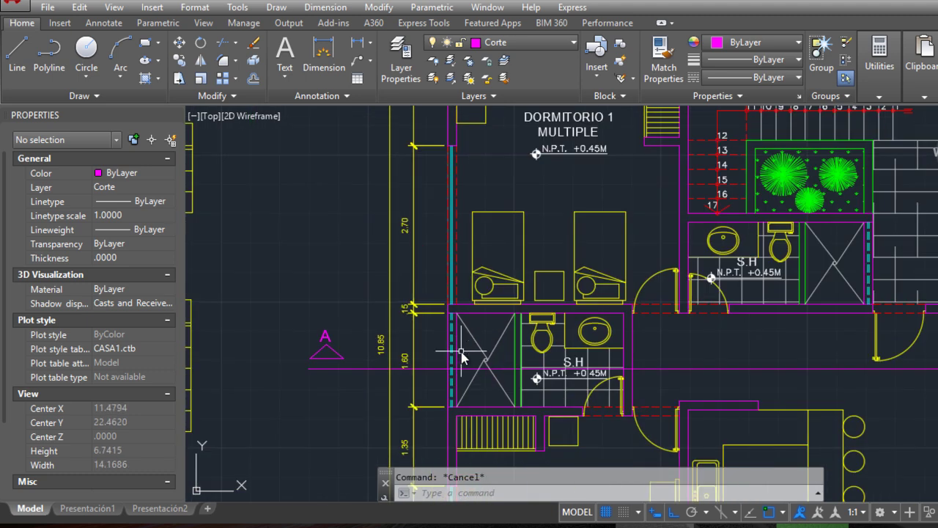
scroll(525, 285, down, 4)
middle_drag(524, 137, 498, 342)
scroll(497, 251, up, 2)
scroll(483, 224, up, 2)
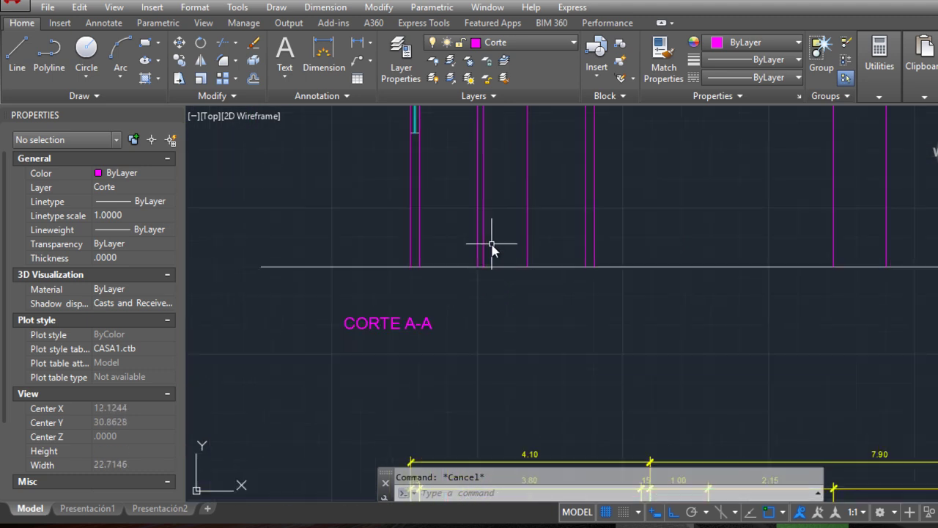
- Offset the section's floor line 0.6 upward
click(251, 82)
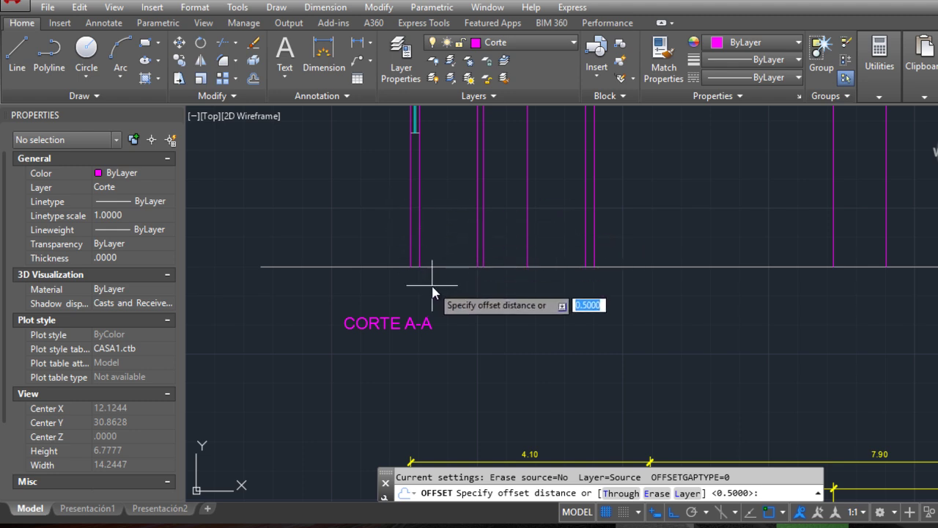
text(.6)
key(Return)
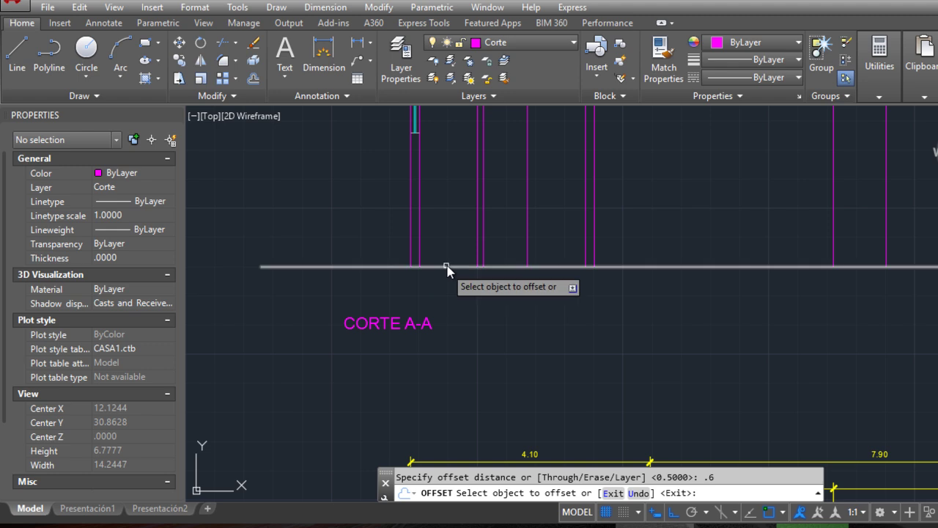
click(460, 267)
click(461, 245)
key(Return)
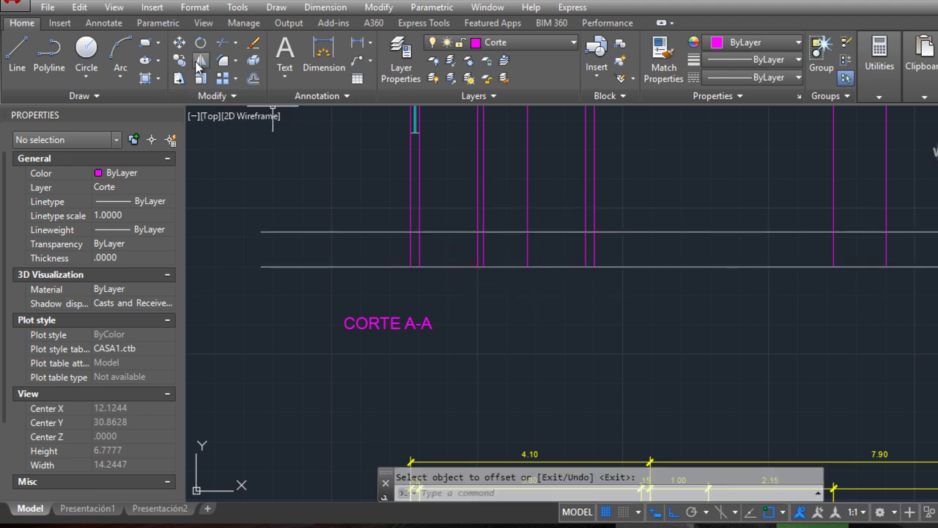
- Trim the new line and wall lines into a 0.6-high stub at floor level
click(222, 46)
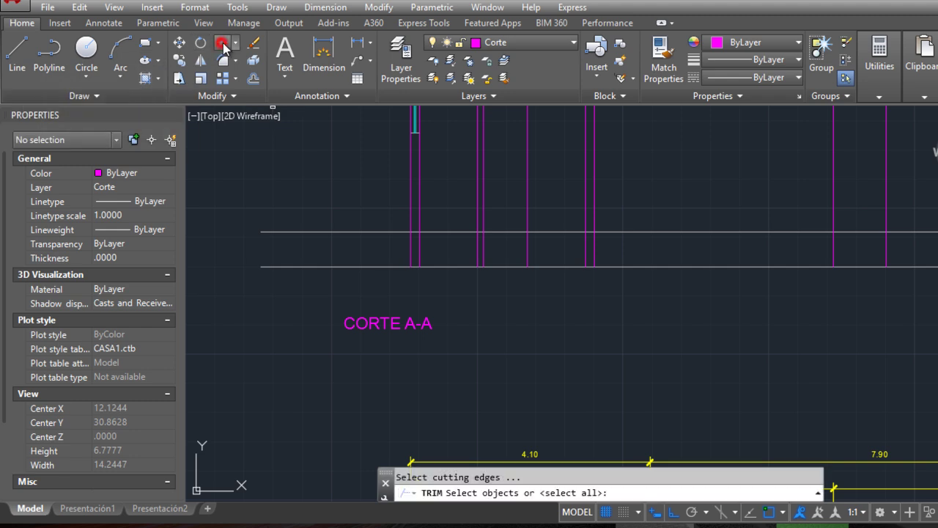
click(494, 242)
click(470, 221)
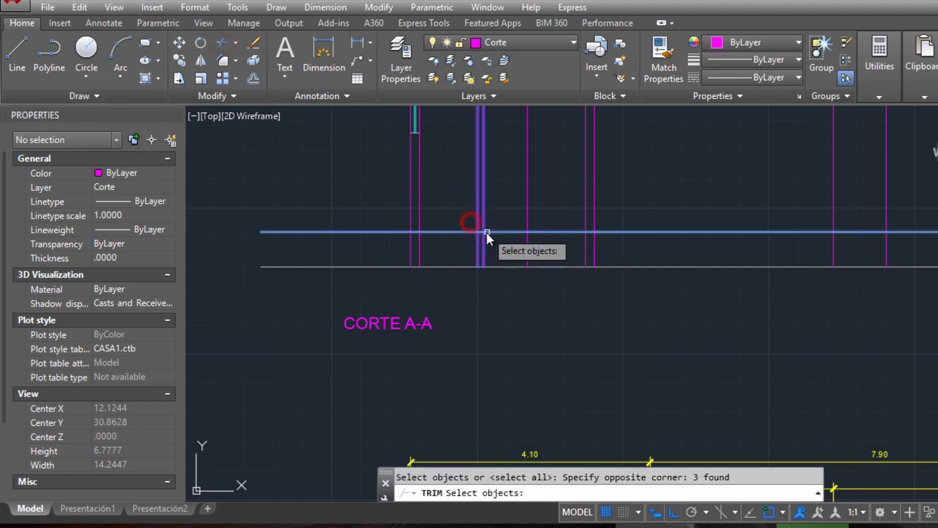
key(Return)
click(497, 232)
click(497, 228)
click(446, 192)
click(465, 242)
click(456, 232)
scroll(468, 213, down, 3)
key(Escape)
scroll(466, 215, up, 3)
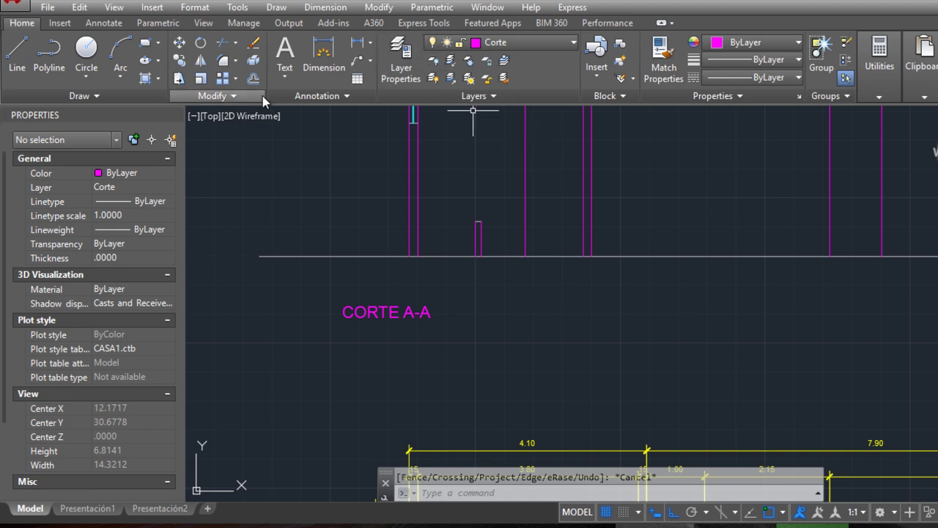
- Draw the counter top line from the stub top across to the left wall
click(10, 53)
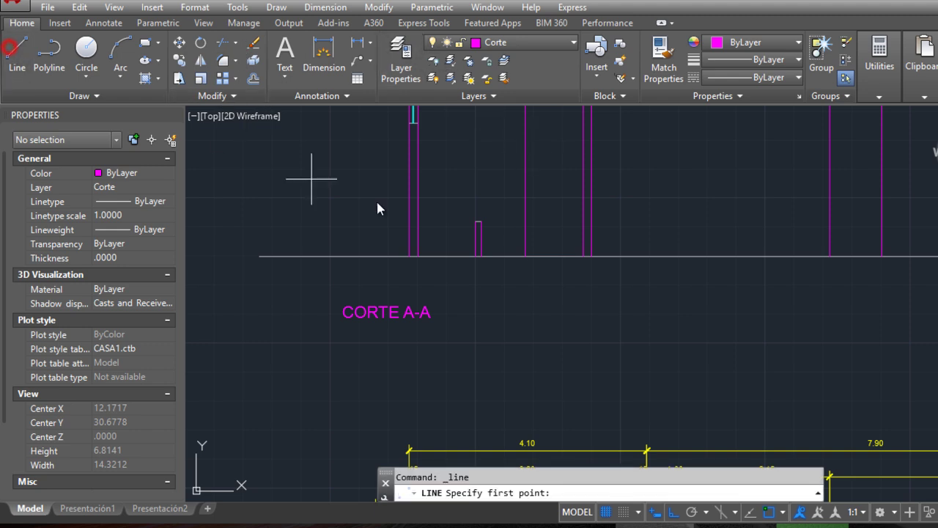
click(476, 221)
click(419, 221)
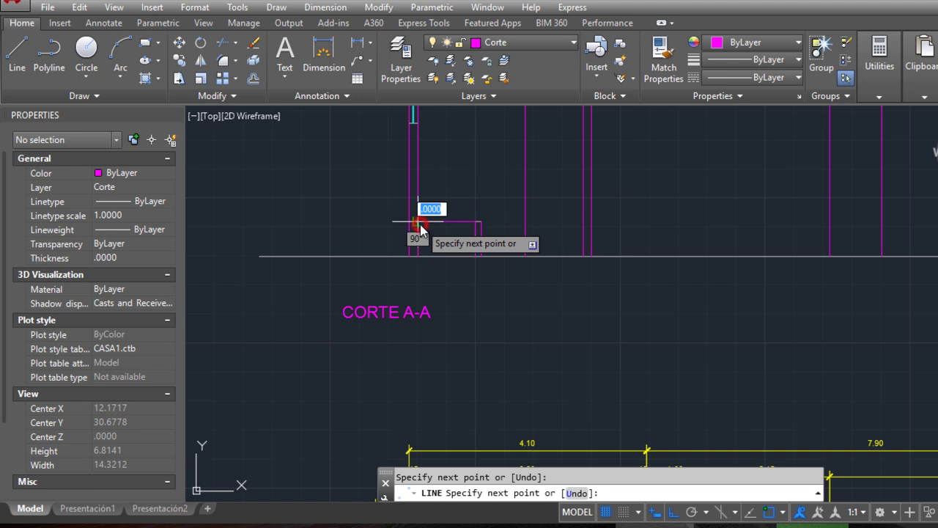
key(Return)
scroll(491, 237, down, 2)
scroll(489, 216, up, 2)
scroll(488, 204, up, 1)
scroll(391, 178, up, 1)
- Move the four counter outline lines onto the muros bajos layer
click(482, 211)
click(431, 181)
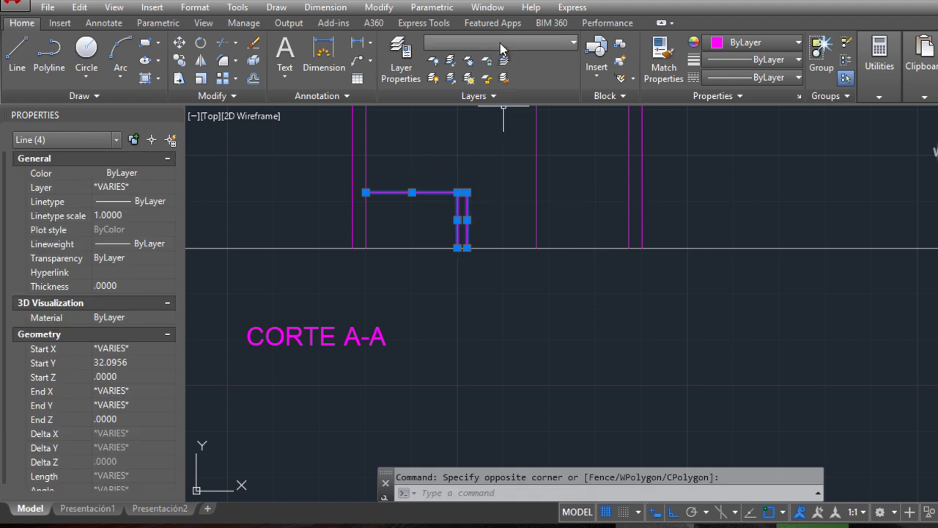
click(500, 43)
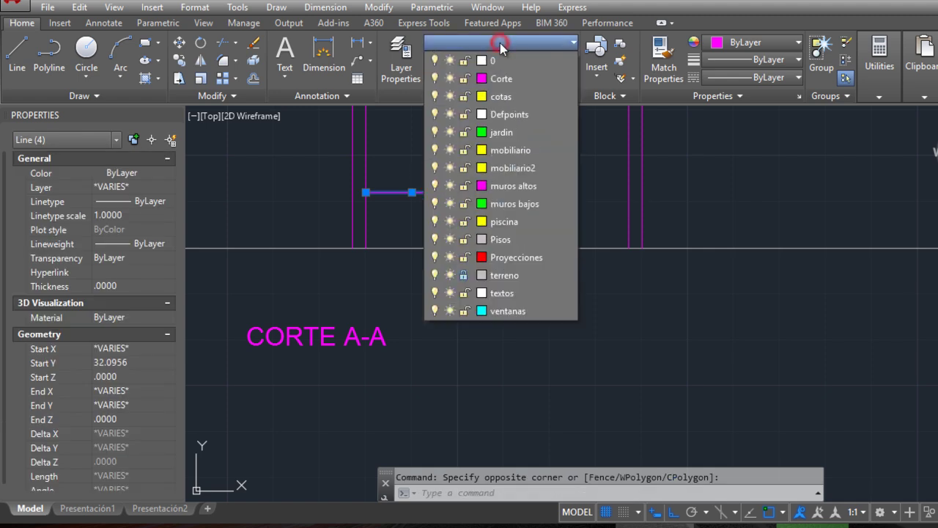
click(514, 204)
key(Escape)
scroll(499, 202, down, 3)
scroll(484, 189, down, 1)
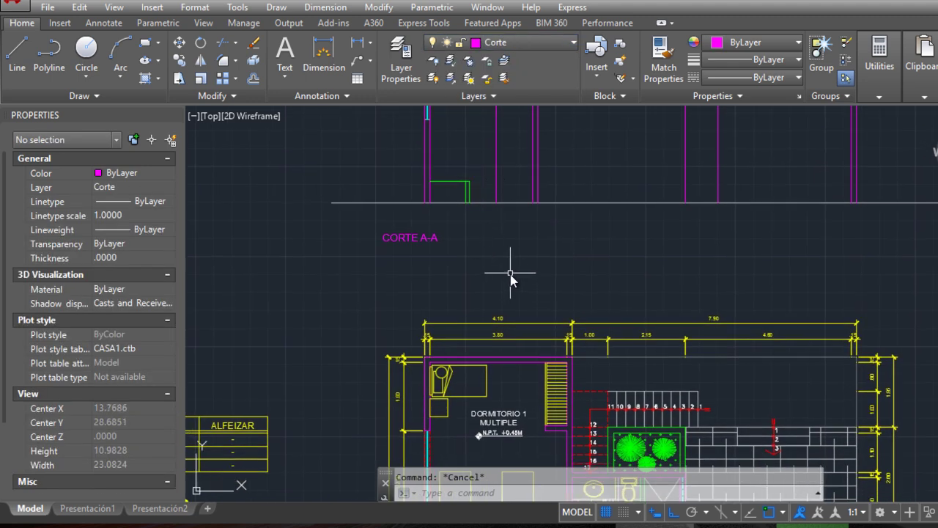
middle_drag(514, 268, 482, 59)
scroll(470, 383, up, 3)
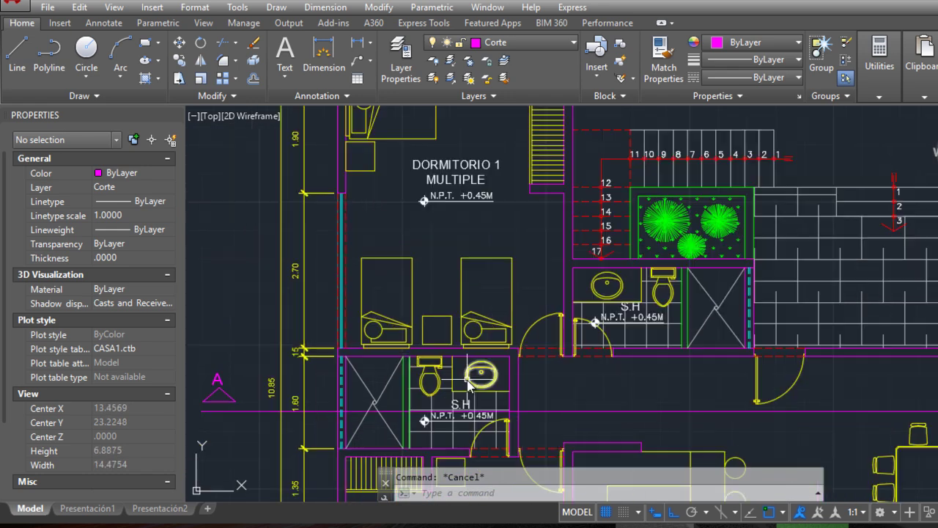
scroll(436, 378, down, 4)
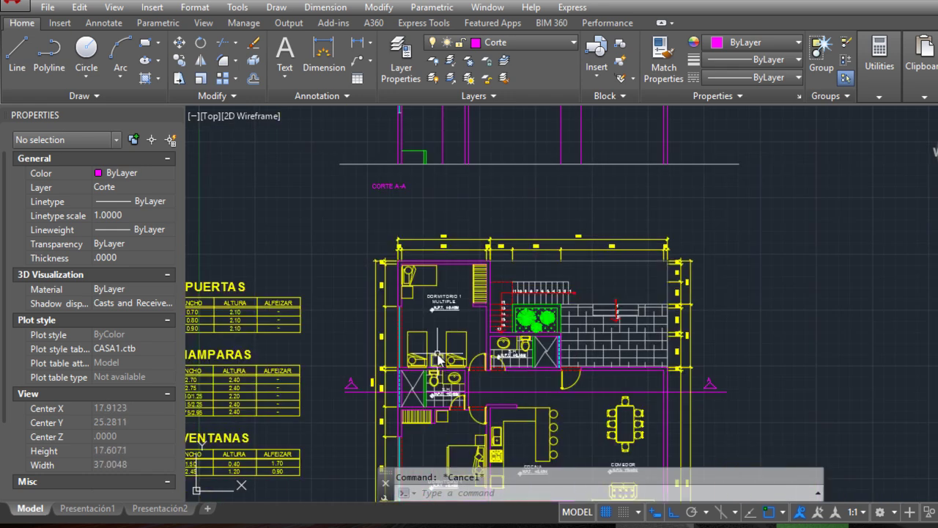
scroll(432, 374, up, 2)
scroll(414, 374, up, 2)
scroll(406, 374, down, 4)
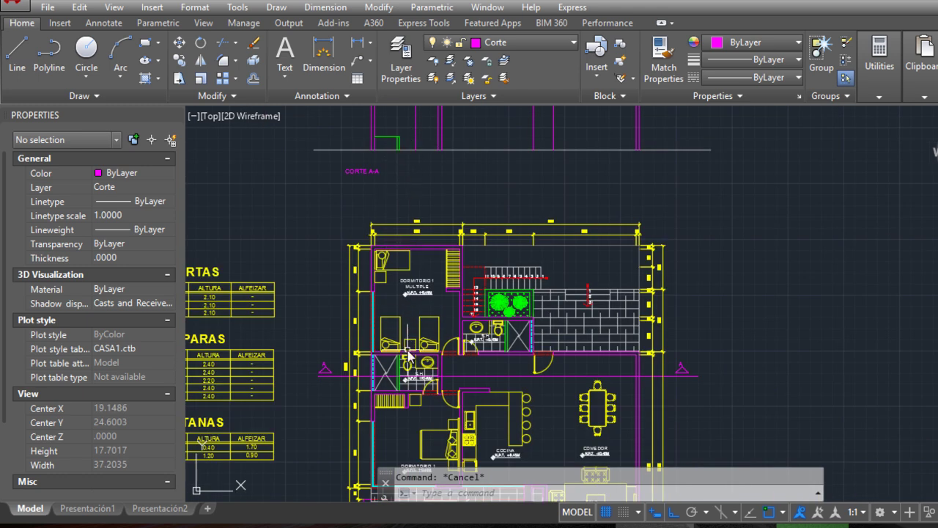
scroll(409, 343, up, 4)
scroll(407, 337, up, 3)
scroll(402, 326, up, 2)
scroll(399, 321, down, 4)
scroll(425, 227, up, 1)
scroll(440, 217, up, 1)
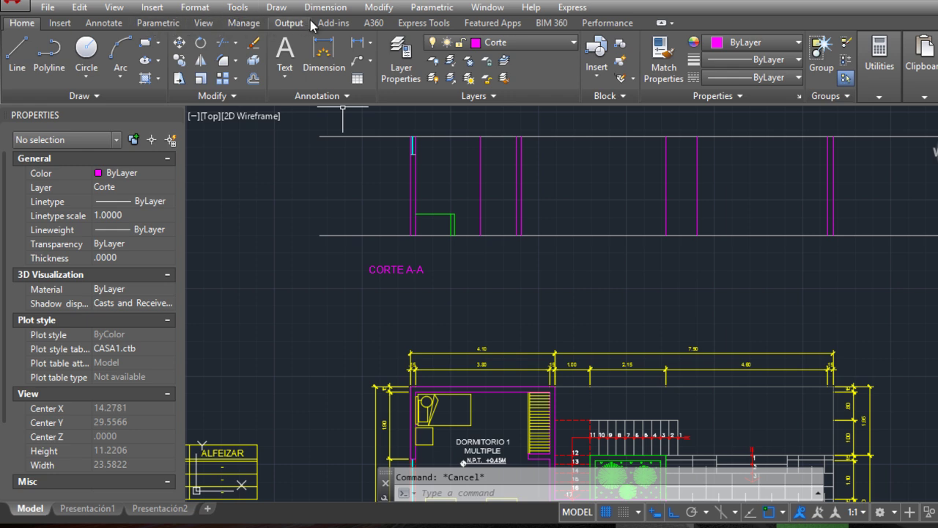
- Open Tool Palettes, dock it beside Properties, and show the Architectural tab
click(203, 24)
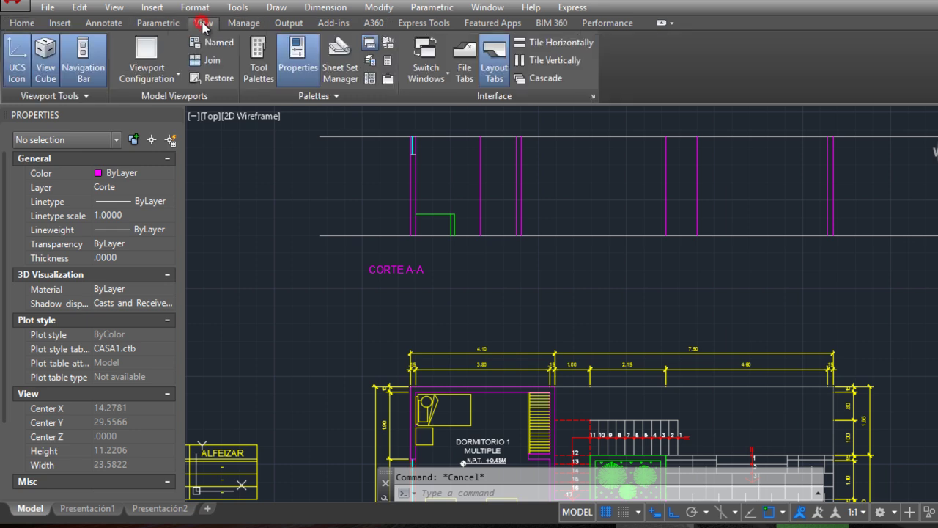
click(259, 56)
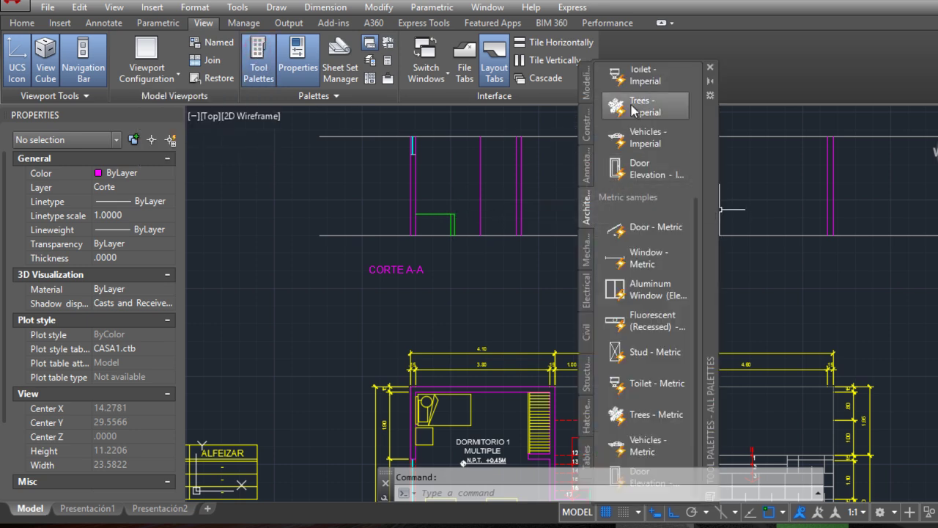
mouse_move(711, 142)
mouse_down()
mouse_move(781, 123)
mouse_move(319, 196)
mouse_up()
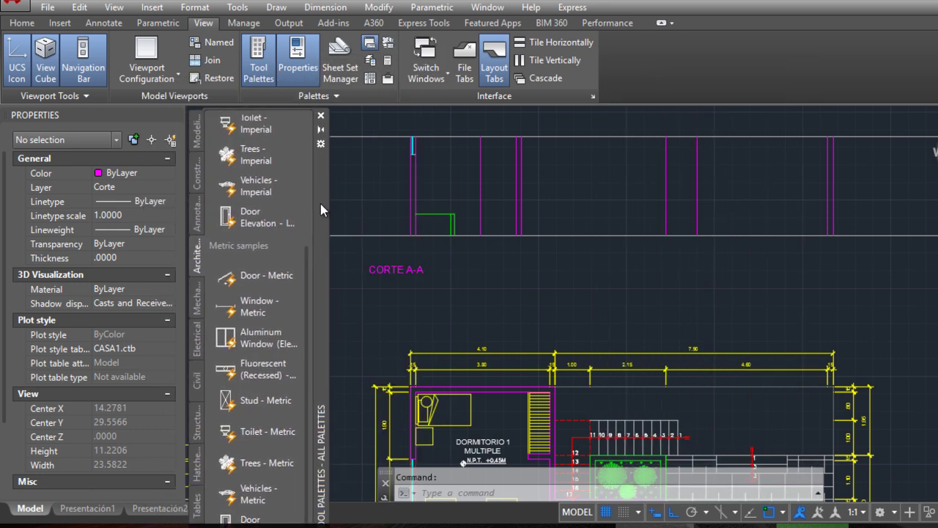
click(195, 133)
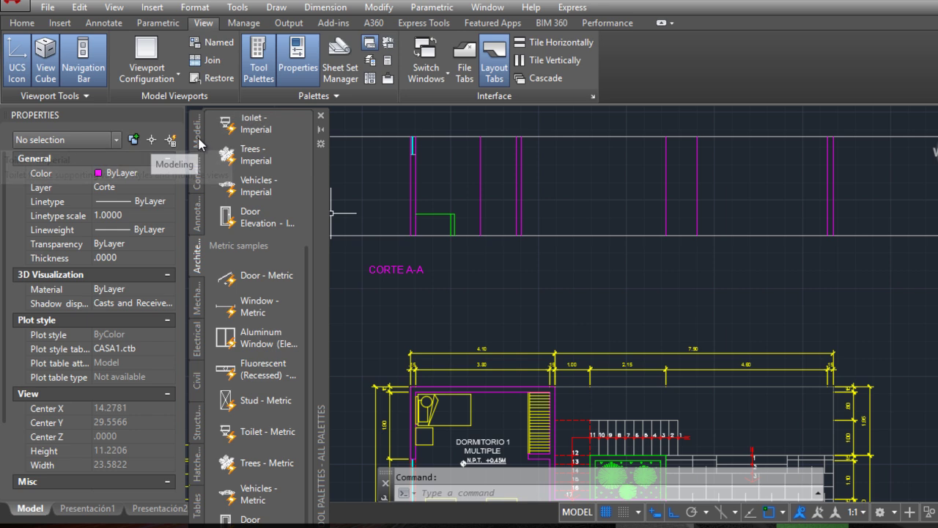
click(195, 158)
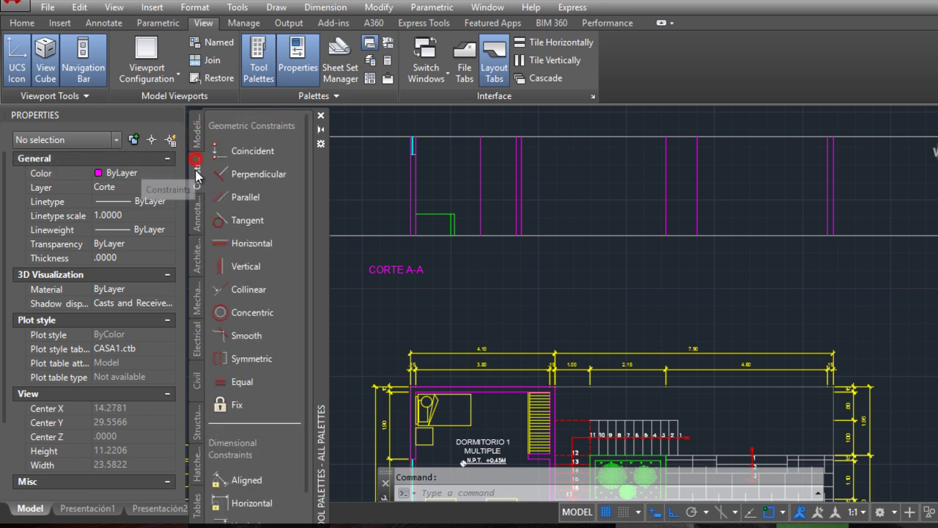
click(198, 267)
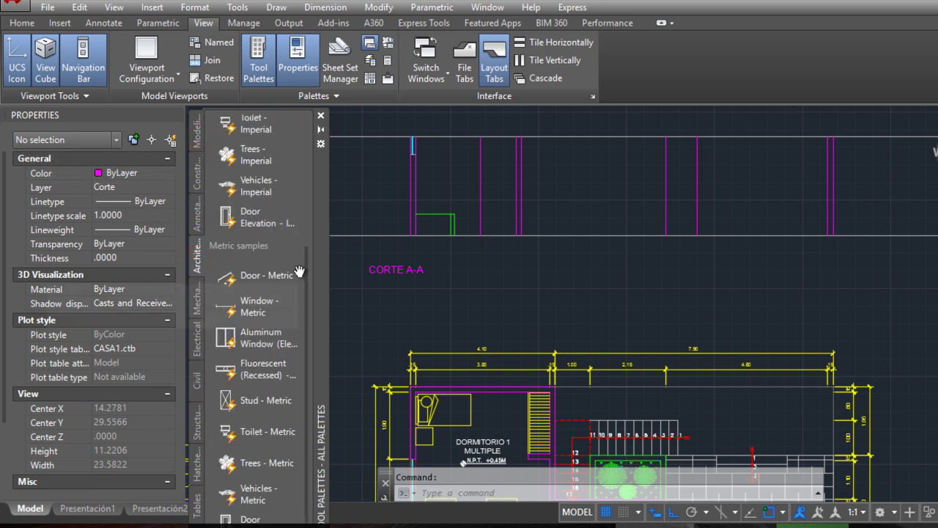
mouse_move(310, 281)
mouse_down()
mouse_move(304, 160)
mouse_move(308, 286)
mouse_up()
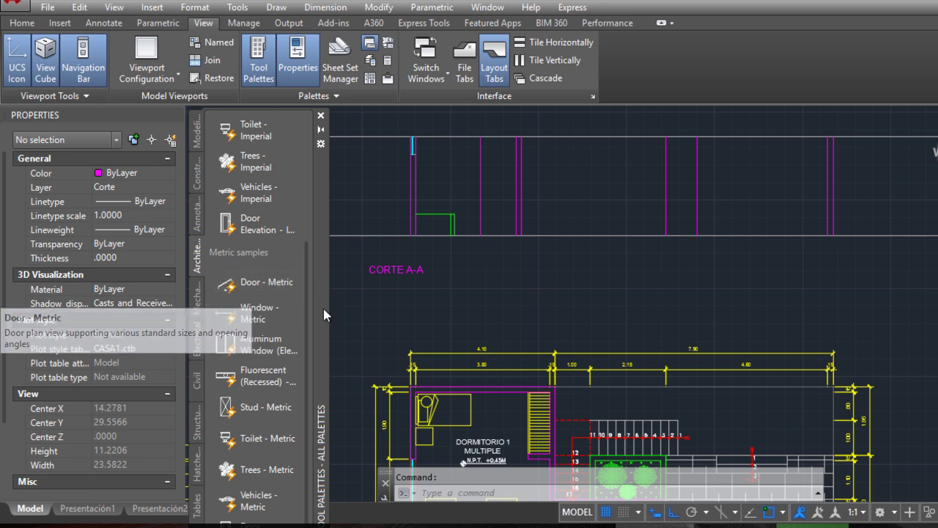
- Try inserting the Toilet - Metric block, then cancel the oversized placement
click(237, 448)
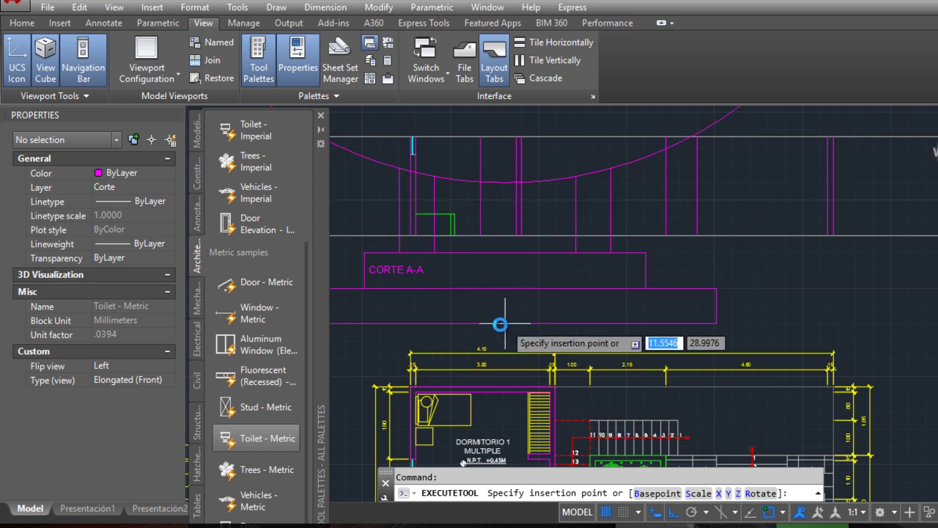
scroll(684, 328, down, 3)
scroll(619, 315, down, 2)
scroll(413, 321, up, 2)
scroll(472, 344, down, 3)
scroll(469, 338, up, 3)
scroll(467, 337, down, 3)
scroll(467, 337, up, 2)
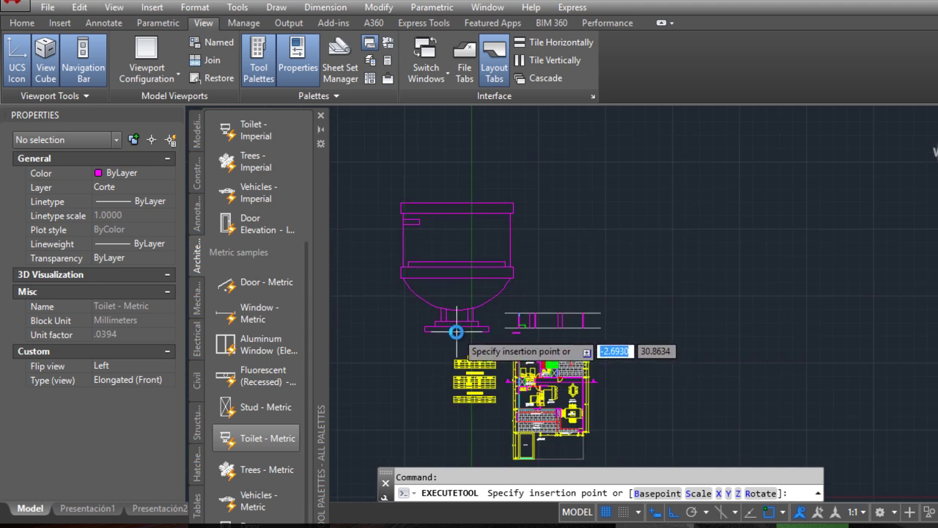
key(Escape)
scroll(461, 354, up, 5)
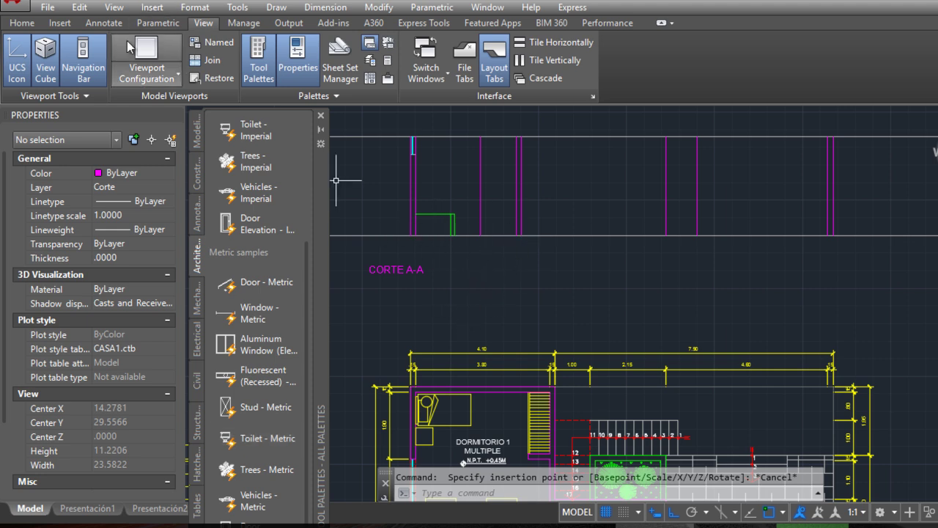
- Set the Drawing Units insertion scale from Inches to Meters
click(115, 7)
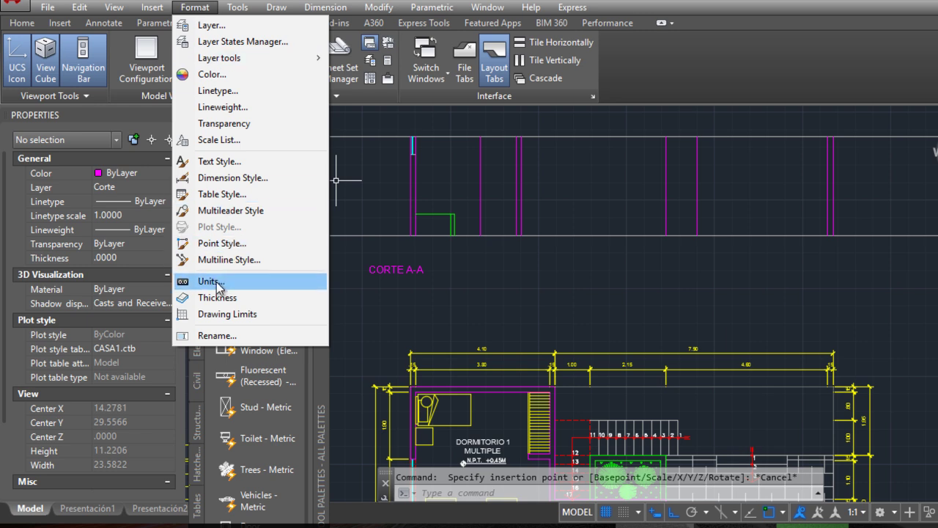
click(213, 281)
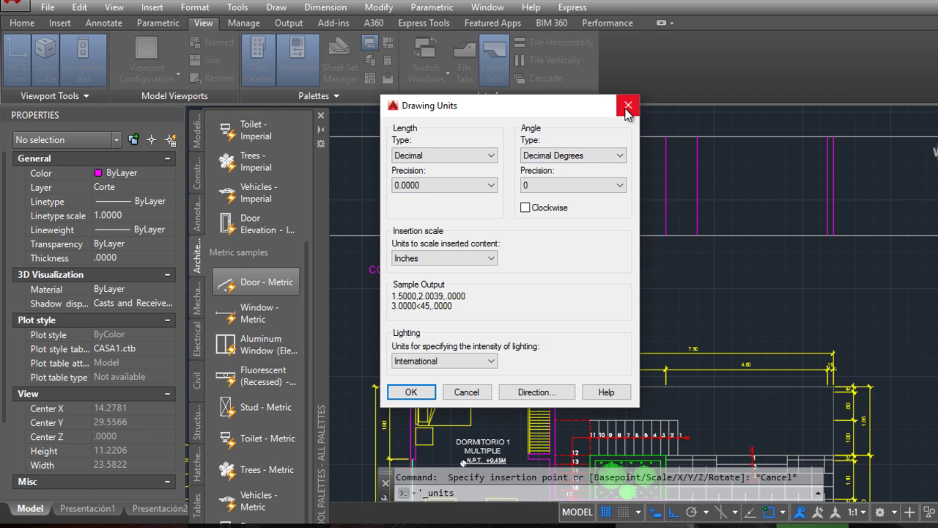
click(628, 108)
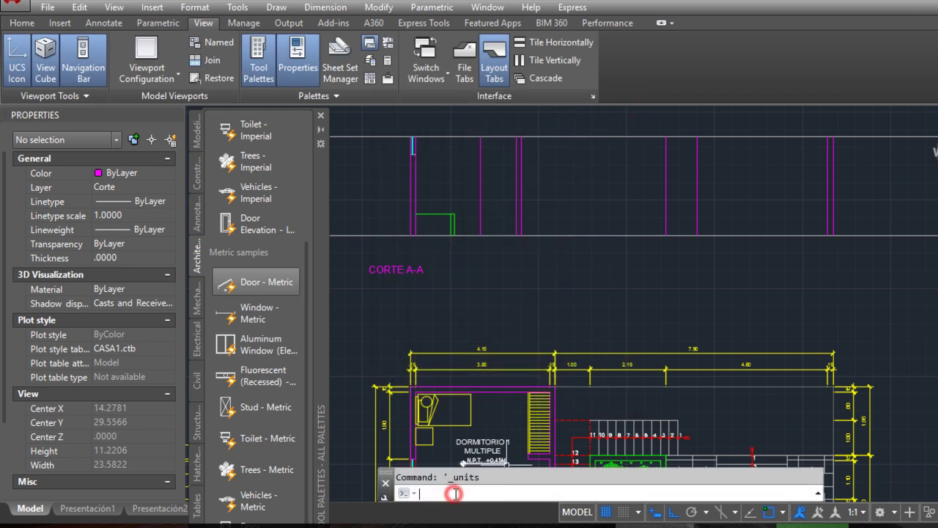
text(UNI)
text(TS)
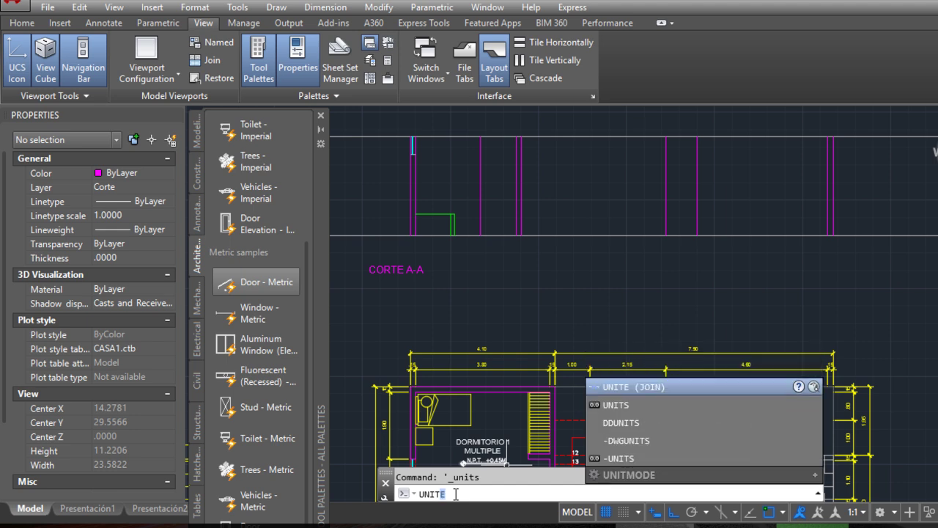
click(616, 403)
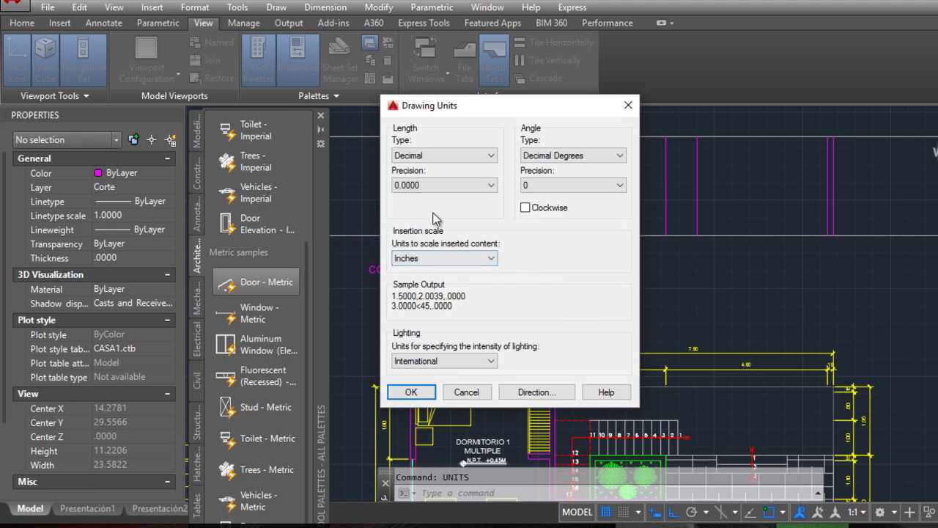
click(422, 262)
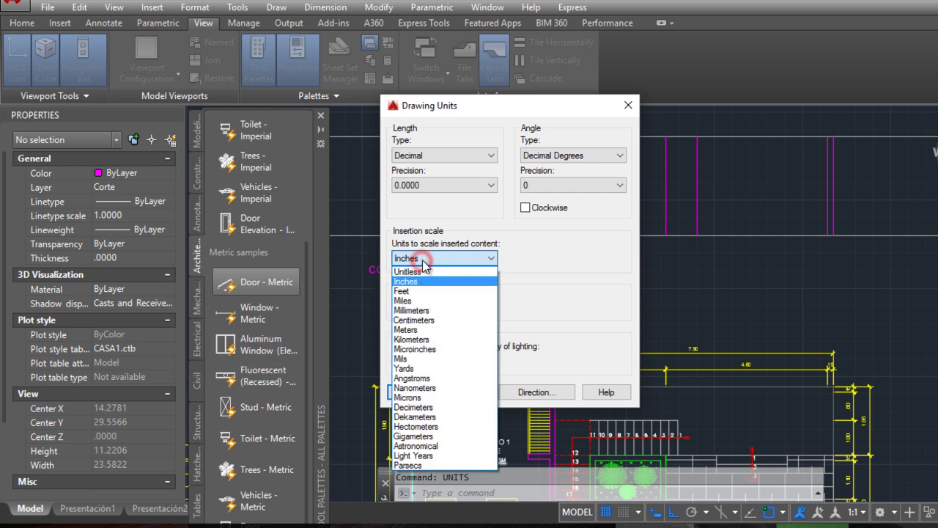
click(451, 329)
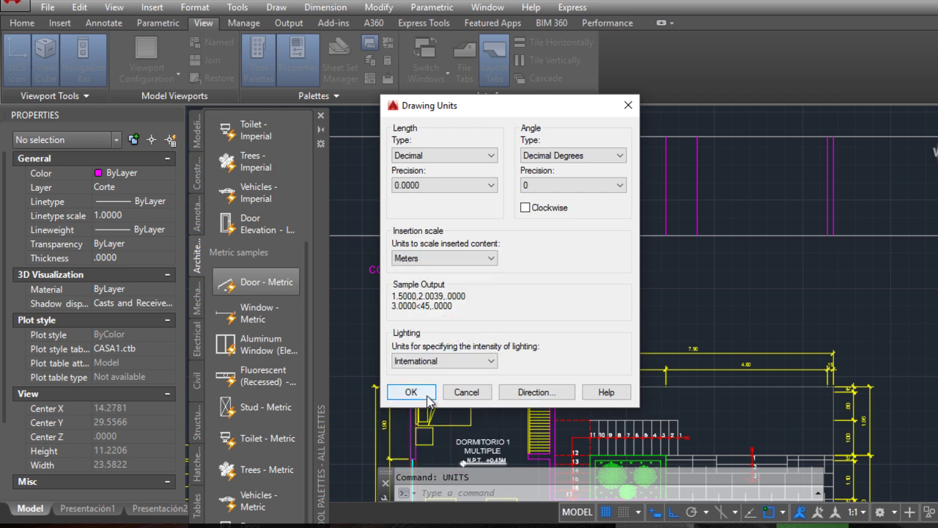
click(428, 397)
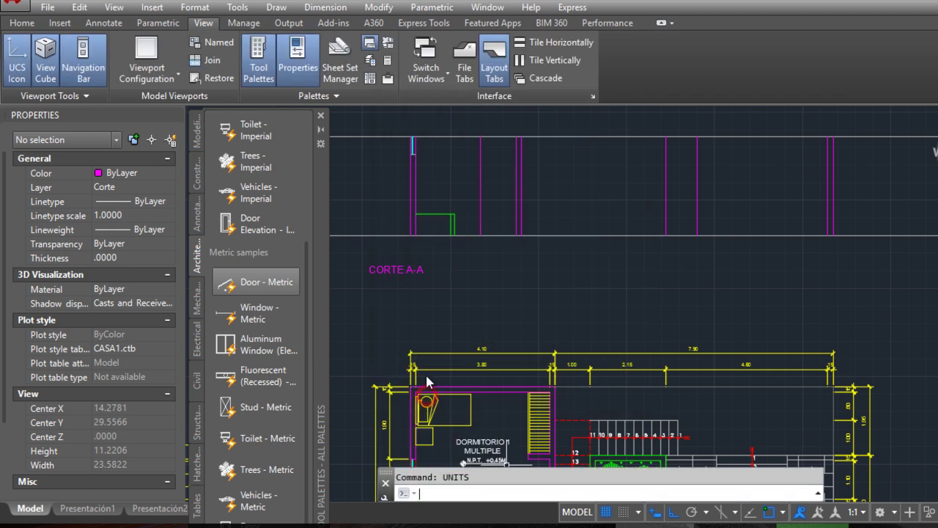
- Place the Toilet - Metric block on the Corte A-A floor line
click(264, 439)
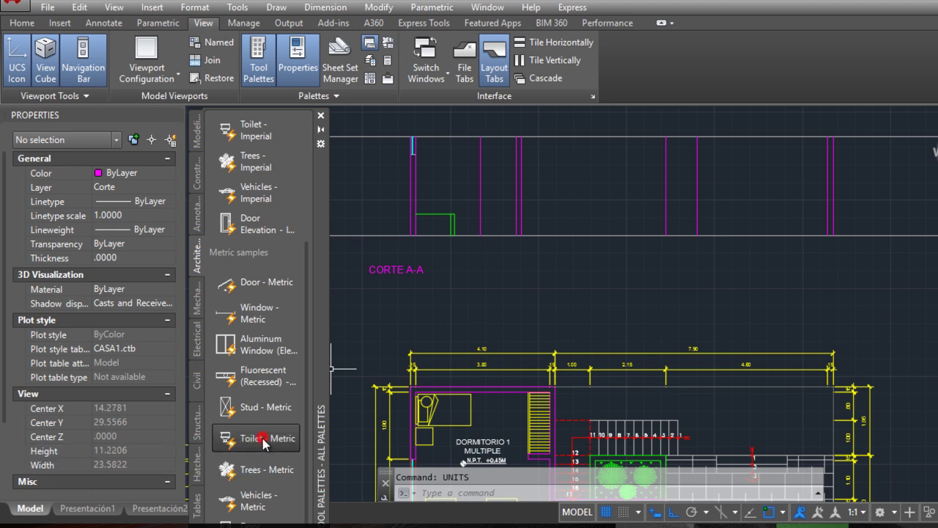
scroll(473, 423, up, 2)
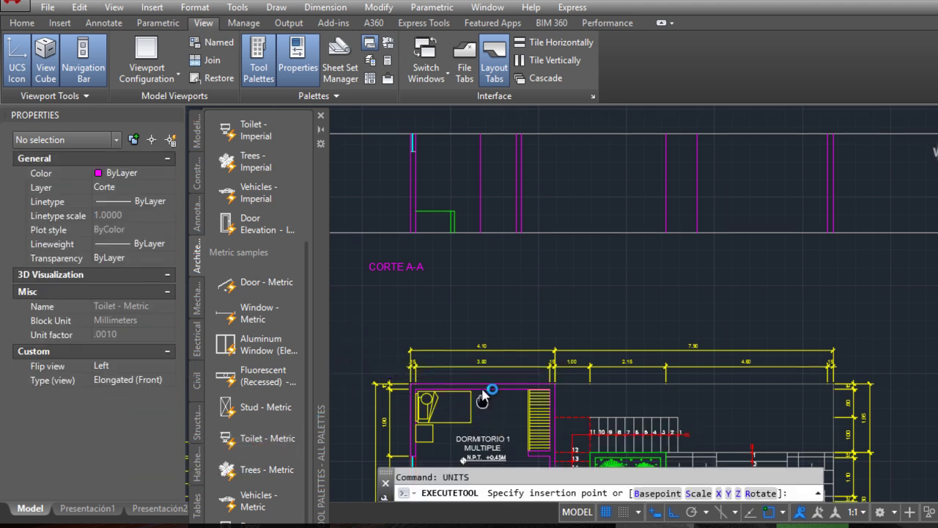
scroll(488, 381, down, 2)
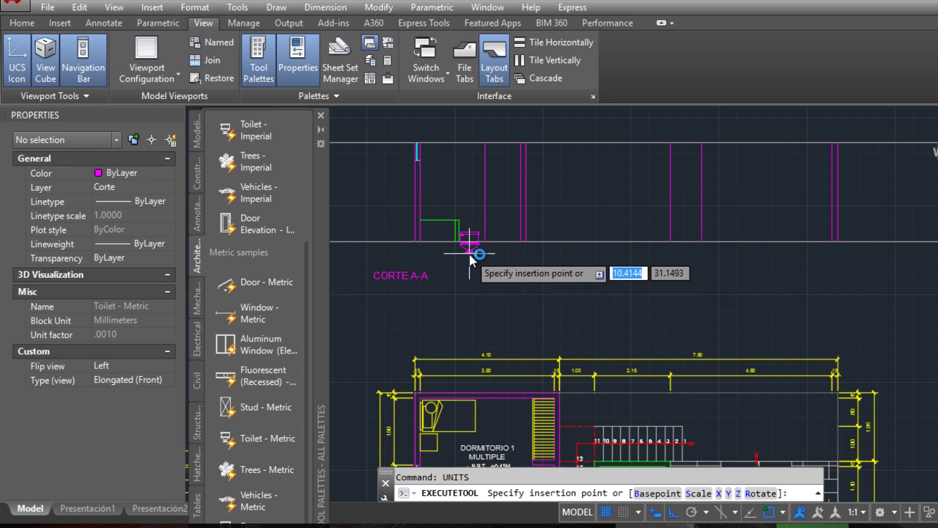
scroll(473, 235, up, 3)
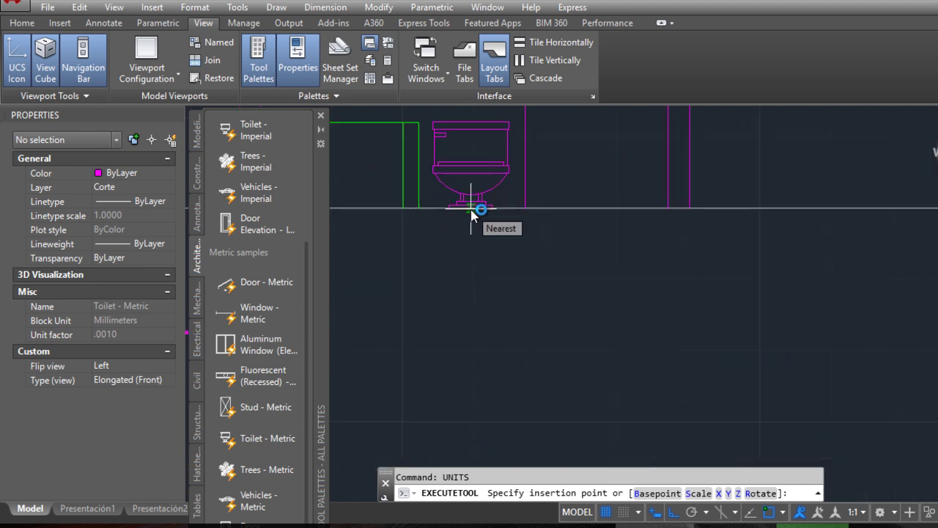
click(473, 211)
scroll(484, 237, down, 4)
key(Escape)
- Move the placed toilet onto the mobiliario layer
click(495, 256)
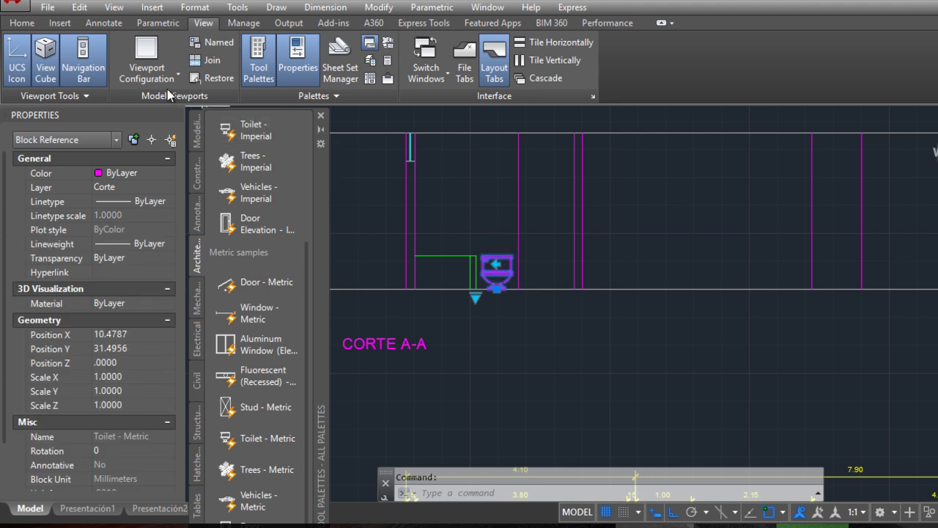
click(60, 23)
click(22, 24)
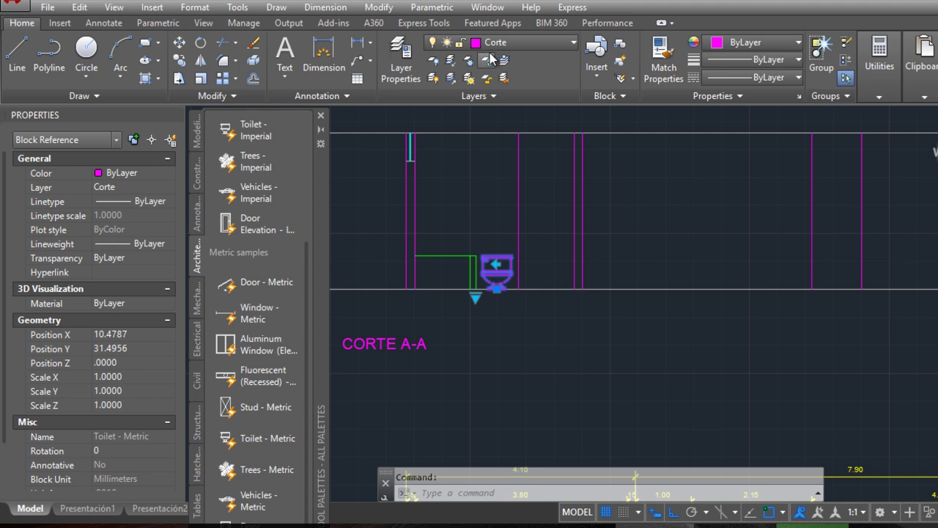
click(539, 42)
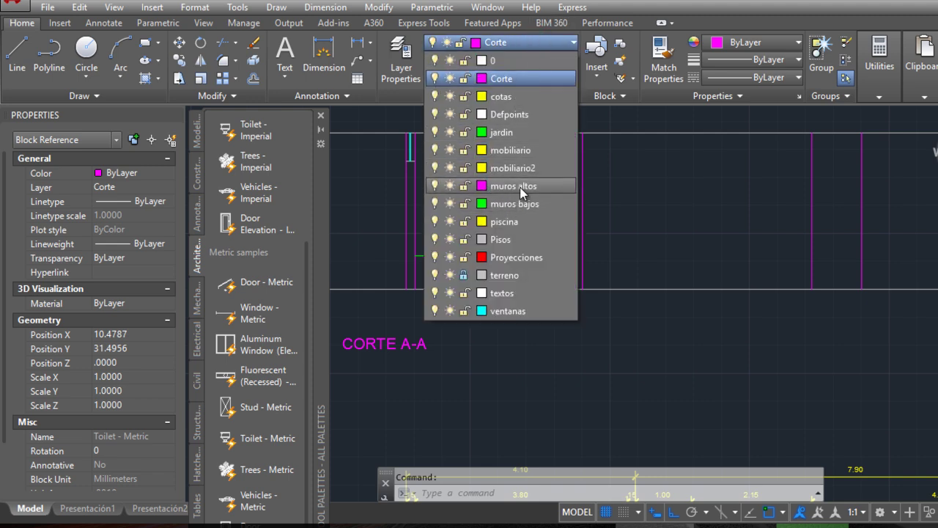
click(509, 150)
key(Escape)
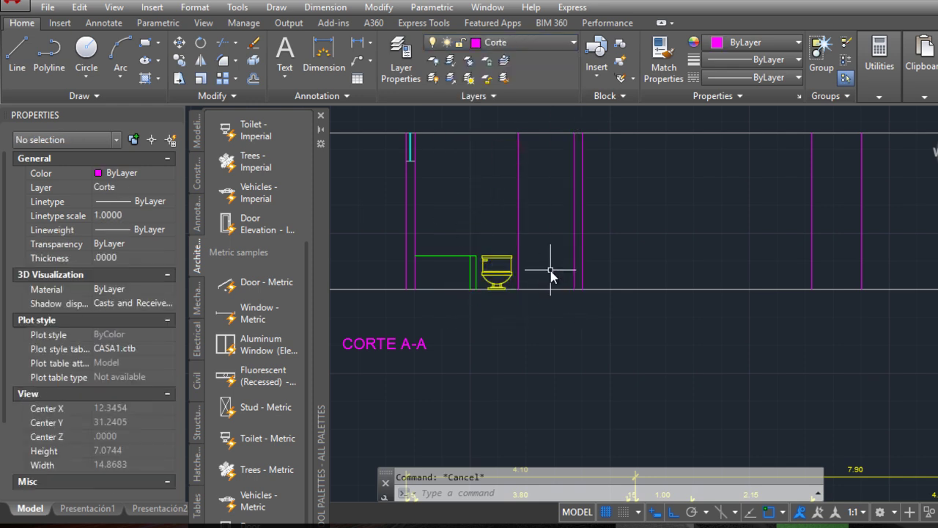
scroll(543, 270, up, 3)
scroll(513, 262, down, 3)
middle_drag(512, 260, 632, 258)
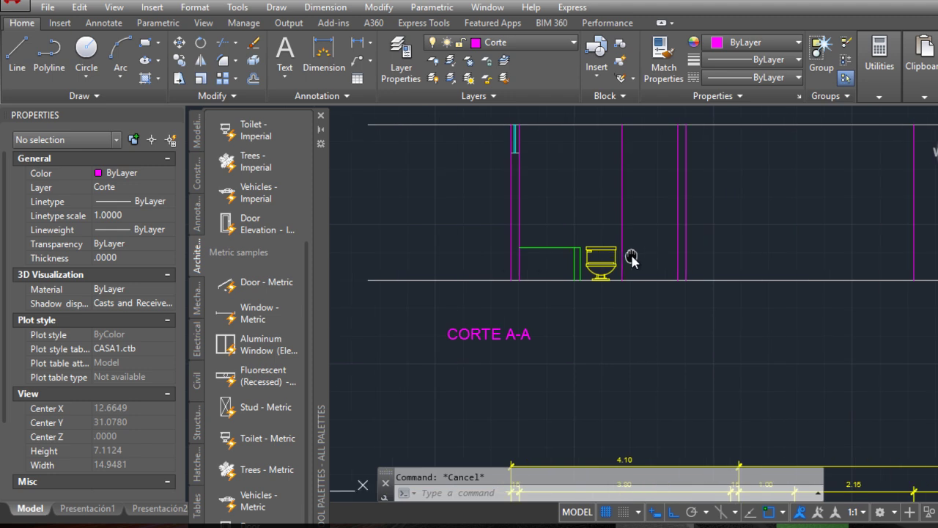
scroll(580, 220, up, 5)
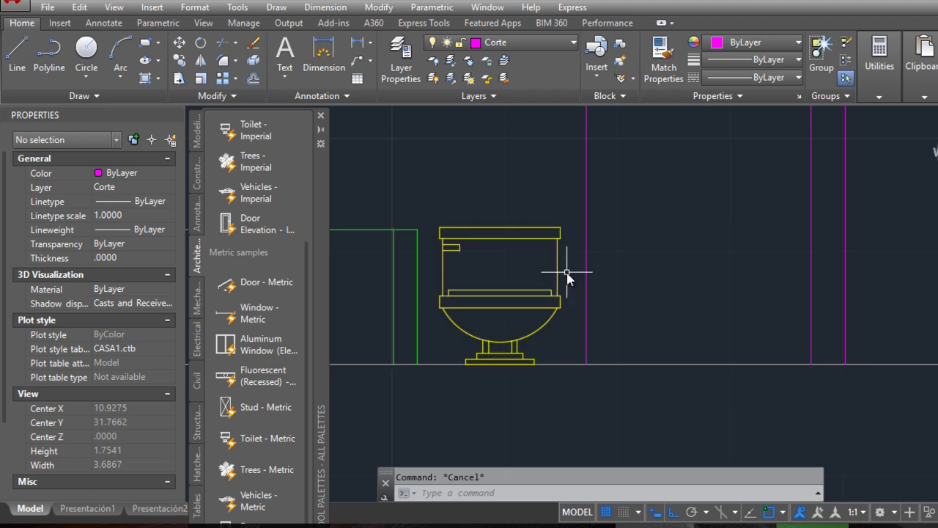
scroll(563, 268, down, 4)
middle_drag(565, 268, 503, 310)
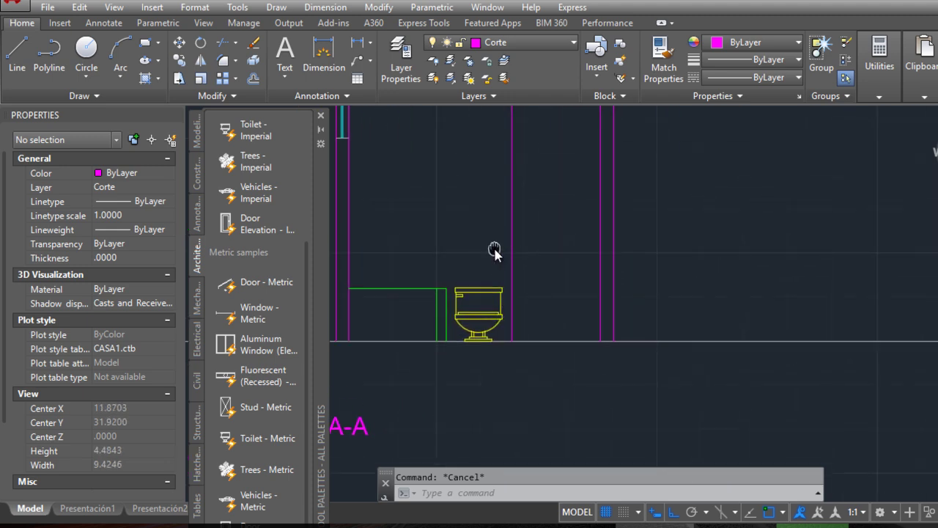
middle_drag(494, 251, 558, 194)
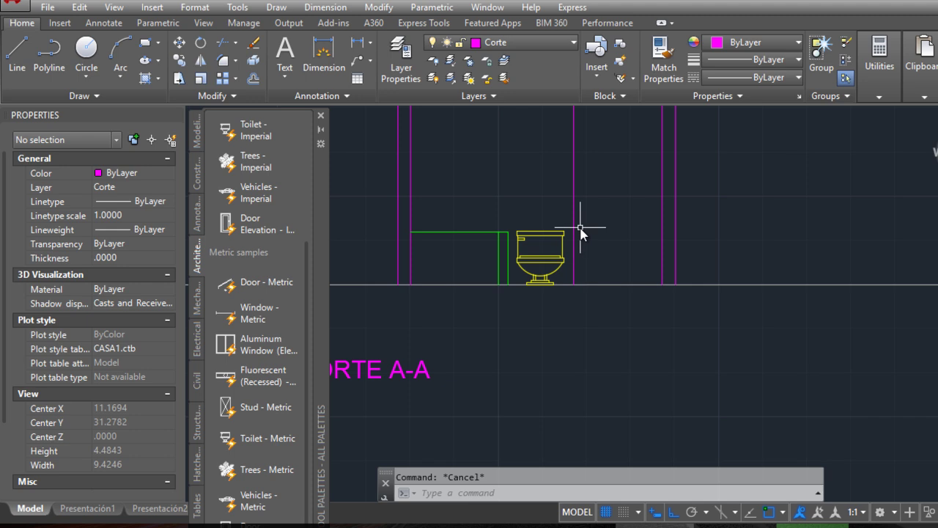
scroll(580, 229, down, 2)
scroll(562, 239, up, 4)
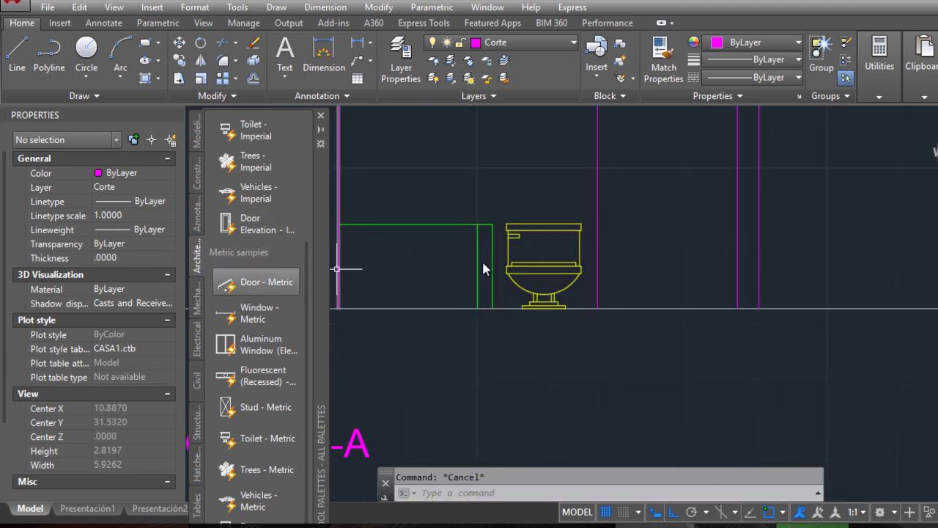
scroll(681, 262, down, 4)
mouse_move(681, 262)
middle_down()
mouse_move(534, 266)
mouse_move(586, 255)
middle_up()
scroll(594, 260, down, 2)
middle_drag(643, 325, 601, 150)
scroll(616, 225, up, 1)
middle_drag(606, 184, 601, 136)
scroll(594, 262, up, 2)
scroll(594, 263, up, 3)
scroll(594, 263, down, 2)
scroll(594, 261, down, 3)
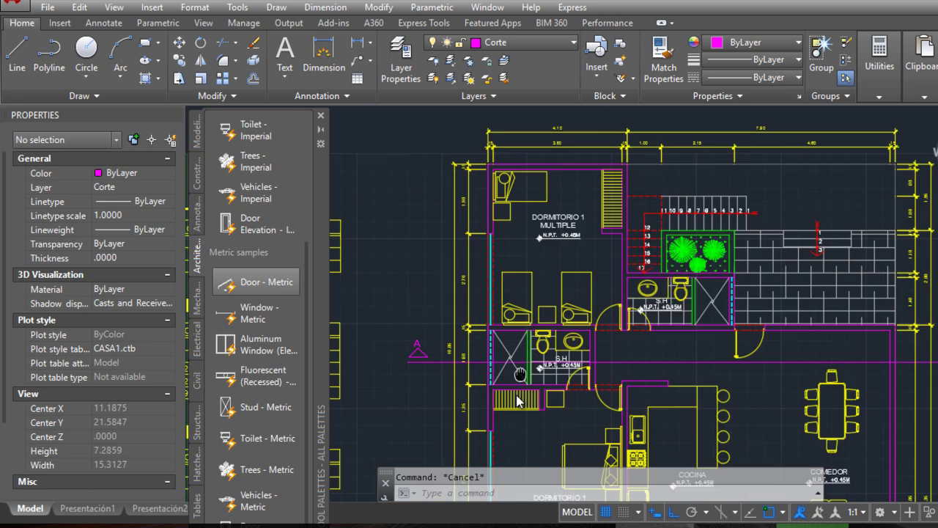
scroll(517, 308, up, 2)
scroll(554, 201, down, 4)
scroll(554, 202, up, 3)
scroll(555, 199, up, 1)
middle_drag(555, 199, 555, 279)
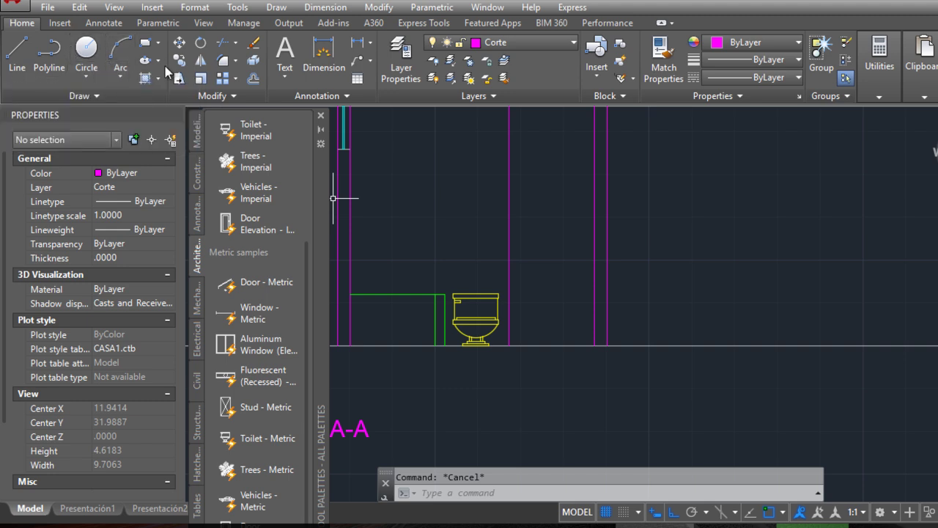
- Offset the section floor line 1.2 upward
click(252, 78)
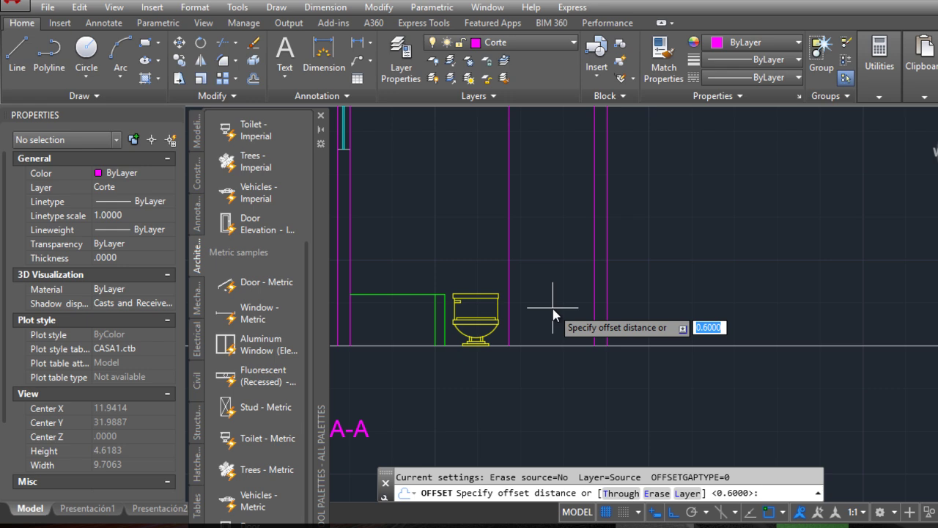
key(Return)
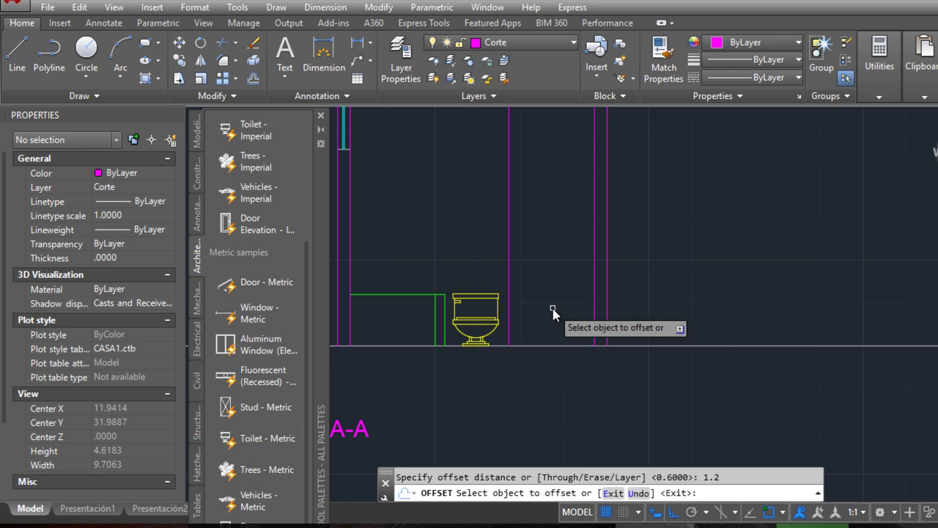
click(554, 345)
click(553, 331)
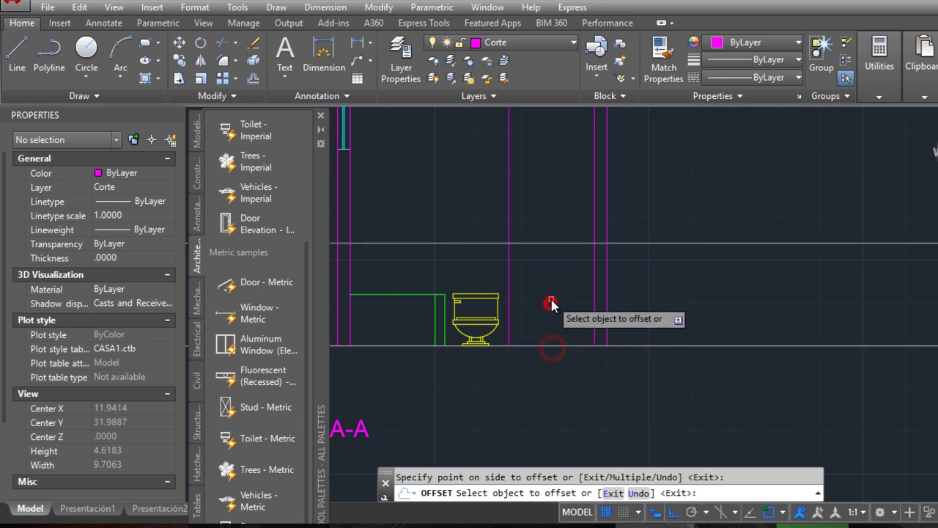
scroll(561, 254, down, 2)
scroll(564, 284, up, 2)
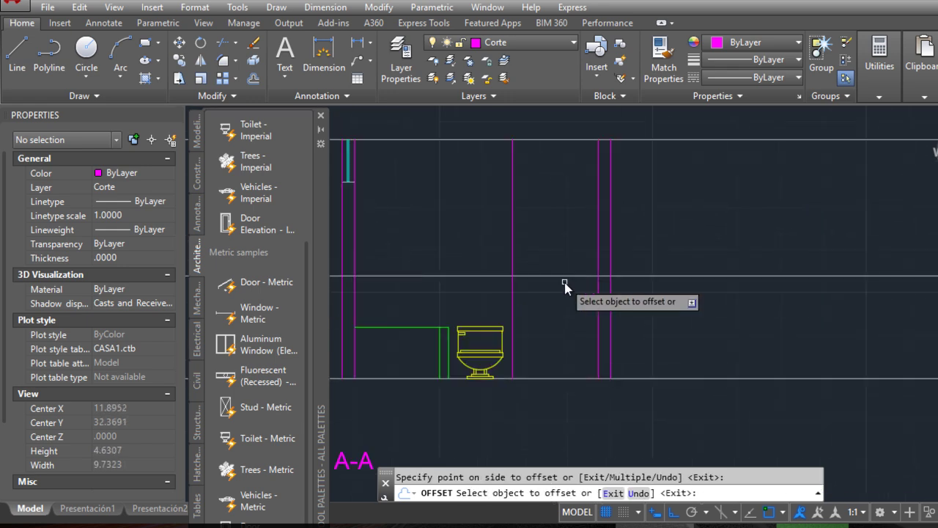
key(Escape)
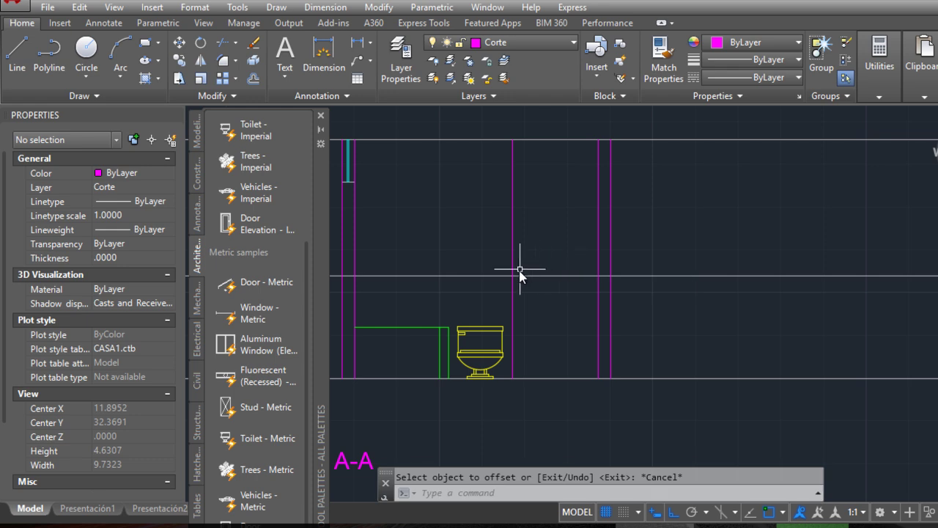
- Offset the new horizontal line 0.15 downward to double it
click(249, 81)
text(.1)
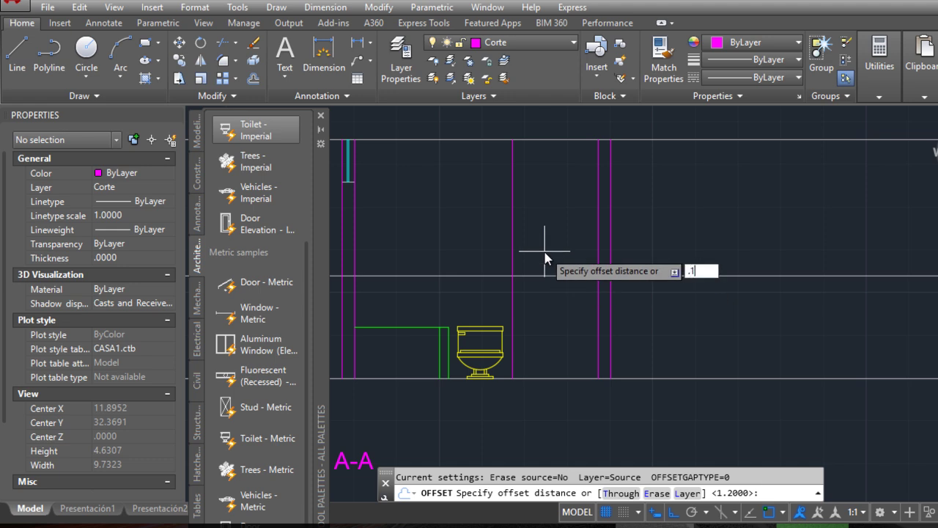
text(5)
key(Return)
click(550, 276)
click(551, 319)
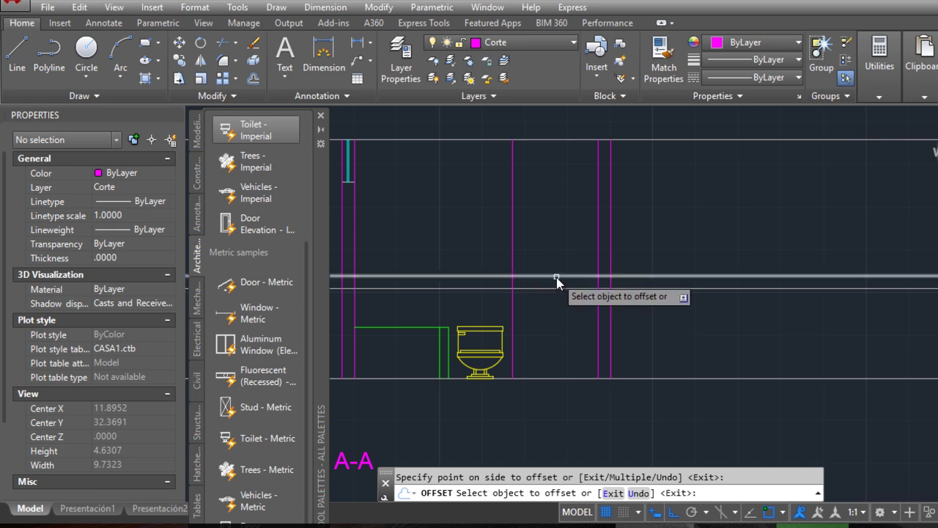
key(Escape)
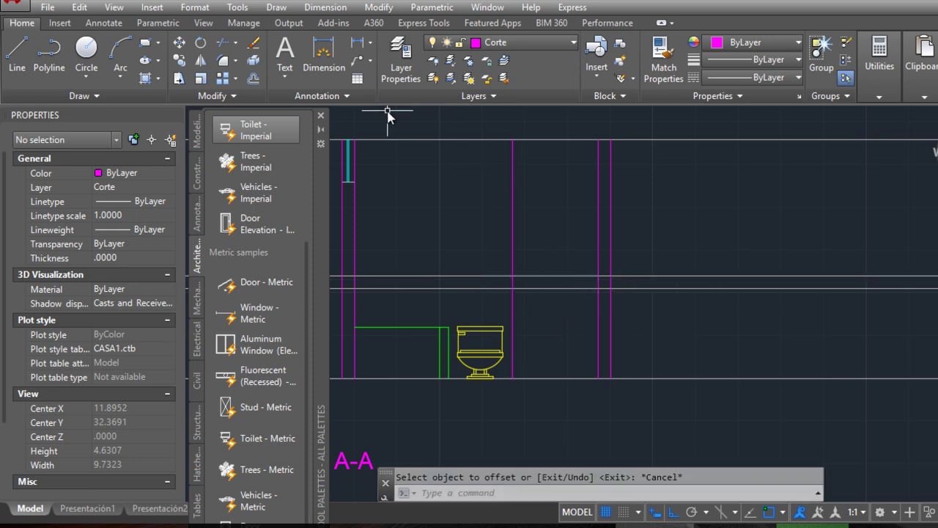
- Trim the magenta wall line above the slab and the double line's left part
click(226, 63)
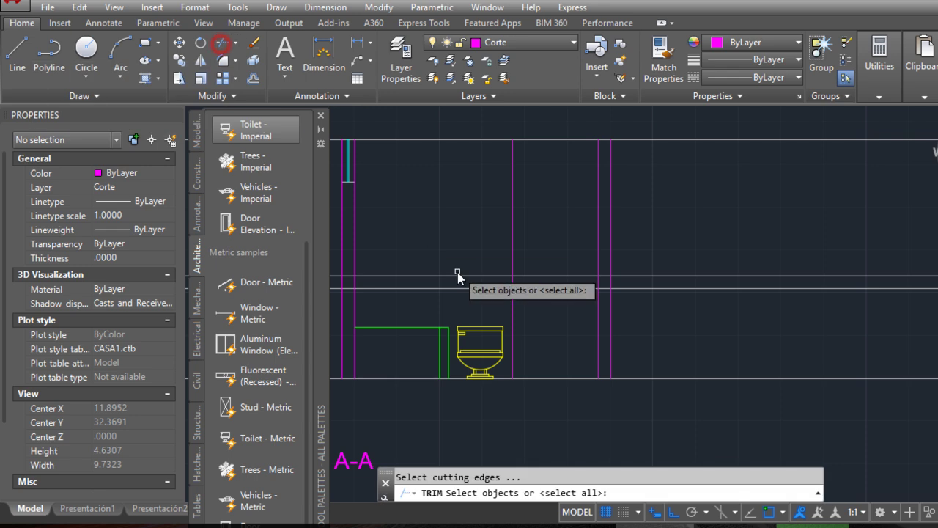
click(547, 302)
click(474, 237)
key(Return)
click(538, 256)
click(481, 236)
click(483, 265)
click(485, 293)
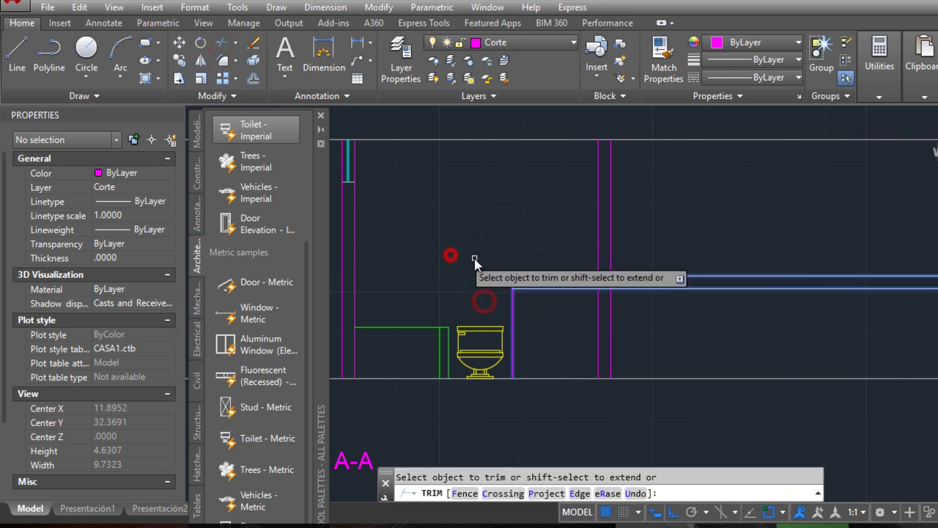
key(Escape)
- Trim the double line beyond the right wall and between the walls
text(tr)
key(Return)
click(635, 302)
click(593, 261)
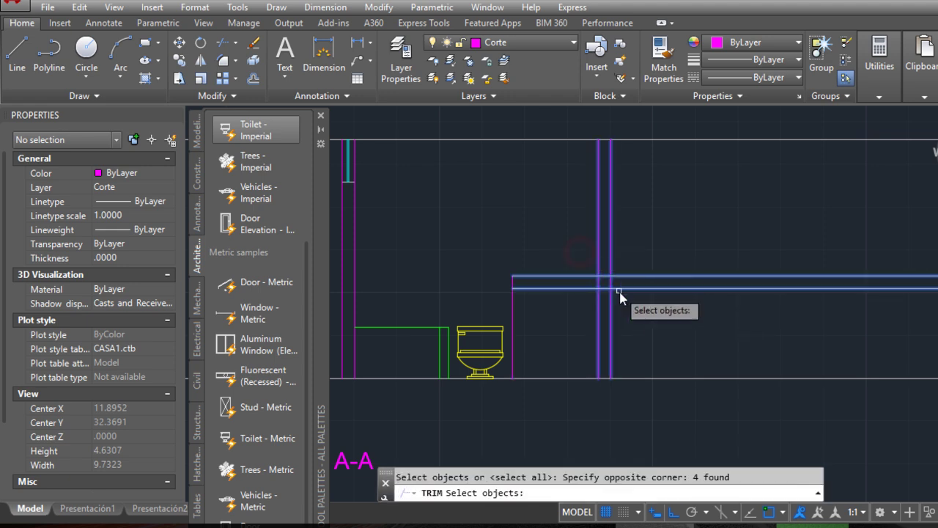
key(Return)
click(636, 306)
click(618, 259)
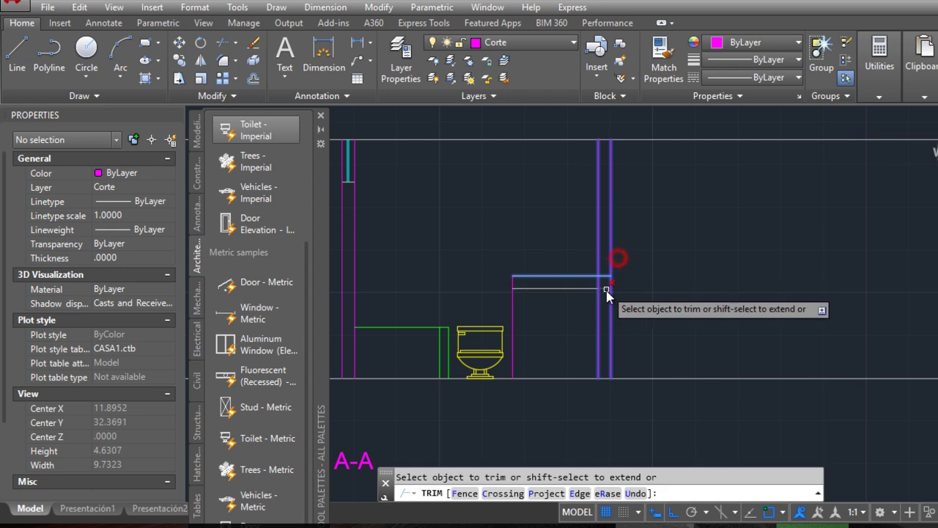
click(605, 281)
key(Escape)
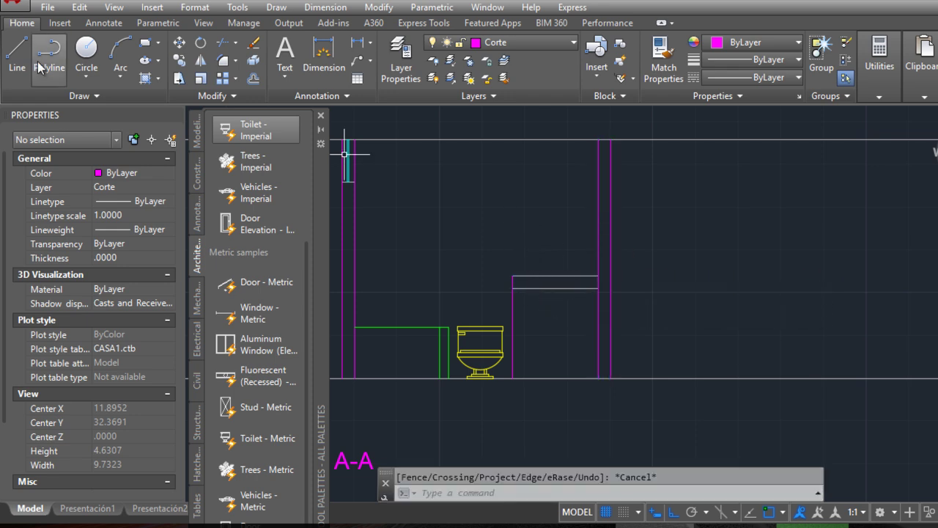
- Draw a vertical counter leg down to the floor and select the four counter lines
click(16, 53)
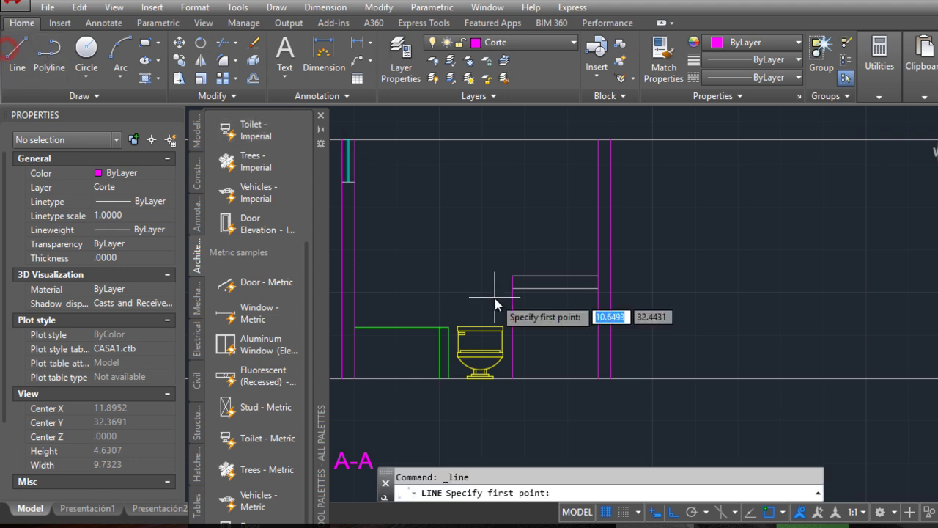
click(556, 290)
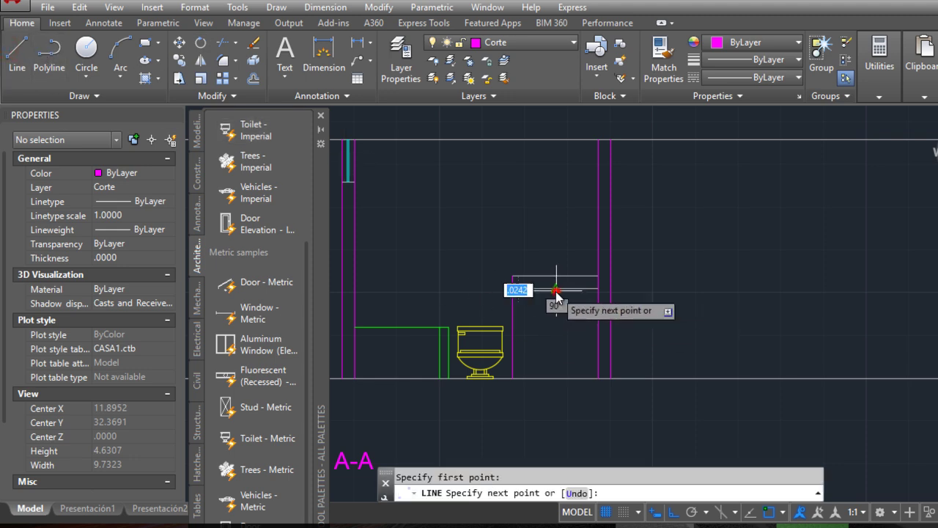
click(556, 359)
key(Return)
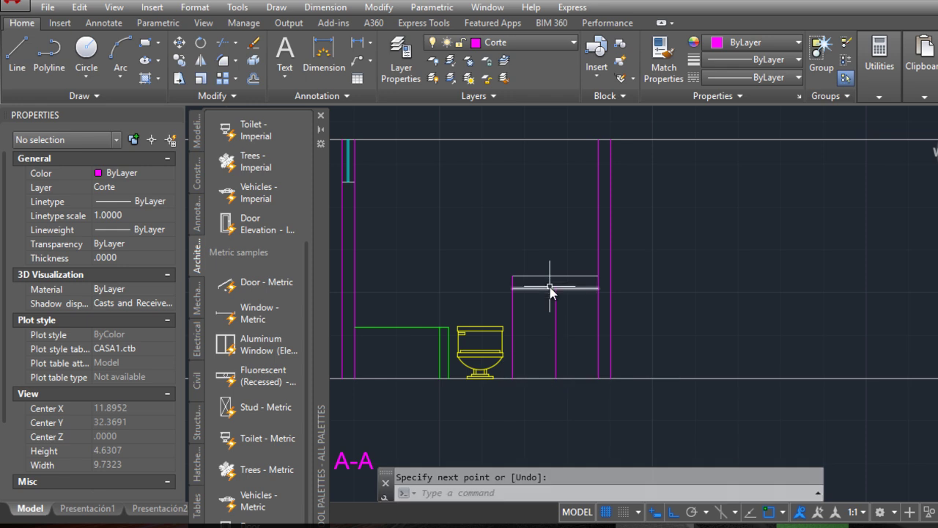
click(578, 320)
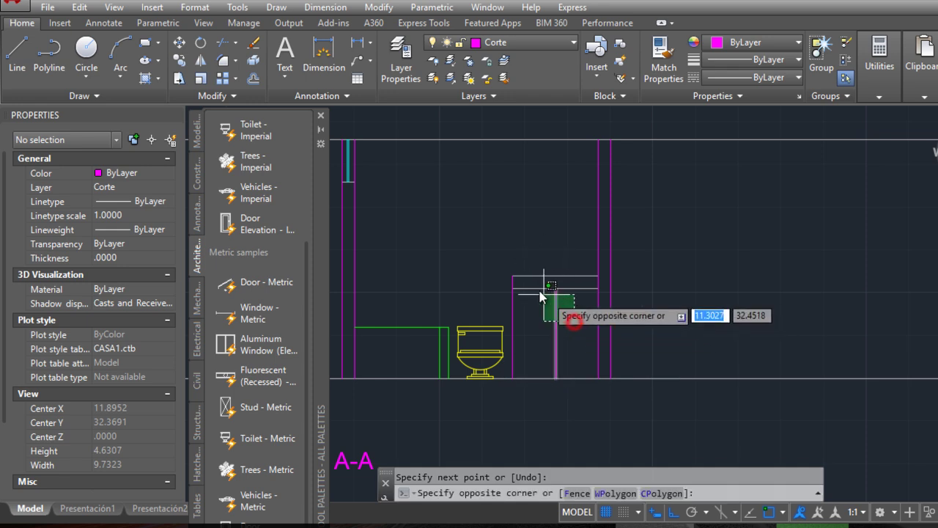
click(503, 268)
click(490, 42)
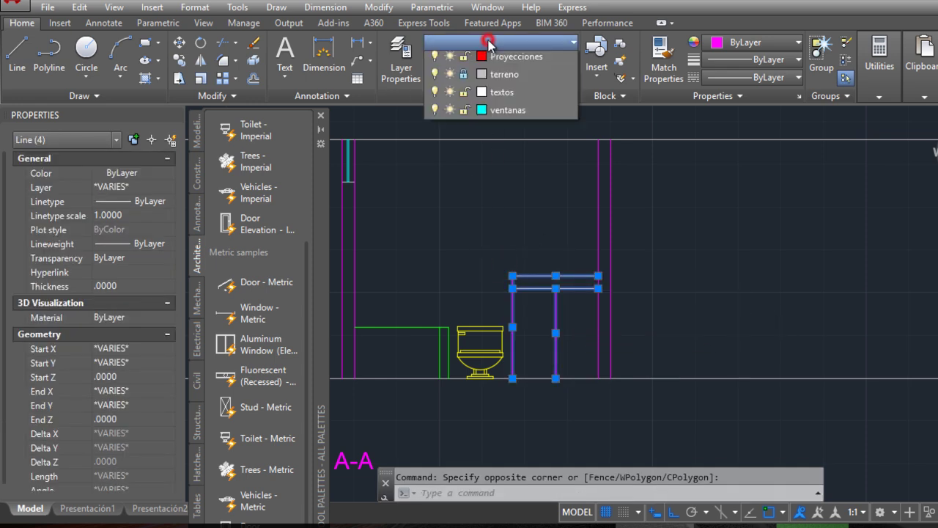
- Move the selected counter lines onto the mobiliario layer
click(510, 152)
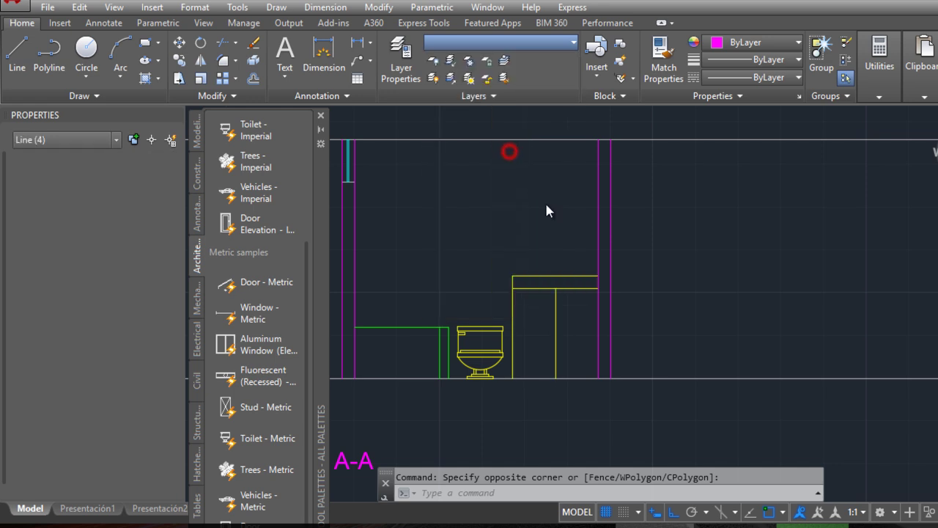
key(Escape)
scroll(537, 322, down, 2)
scroll(537, 323, down, 2)
scroll(528, 272, down, 2)
- Pan and zoom from the bathroom plan up to the Corte A-A section elevation
middle_drag(530, 318, 525, 202)
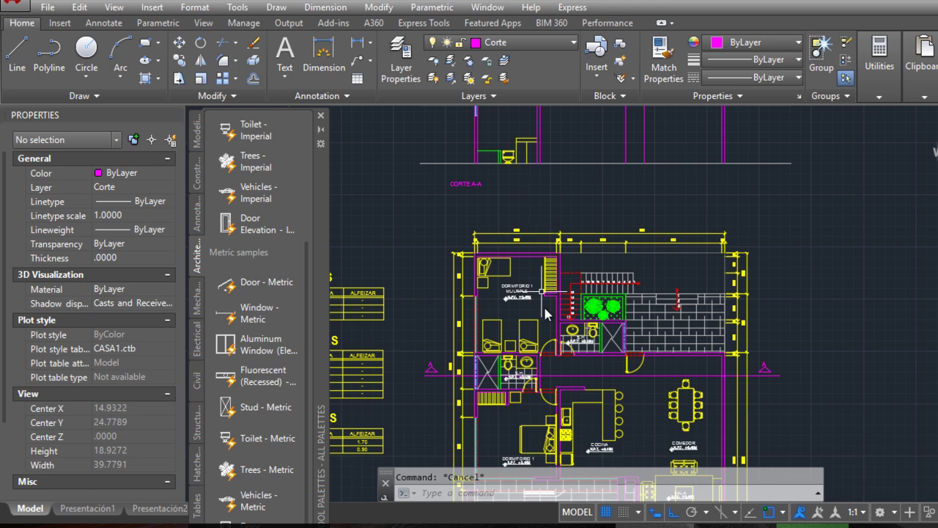
scroll(517, 415, up, 2)
scroll(550, 371, up, 2)
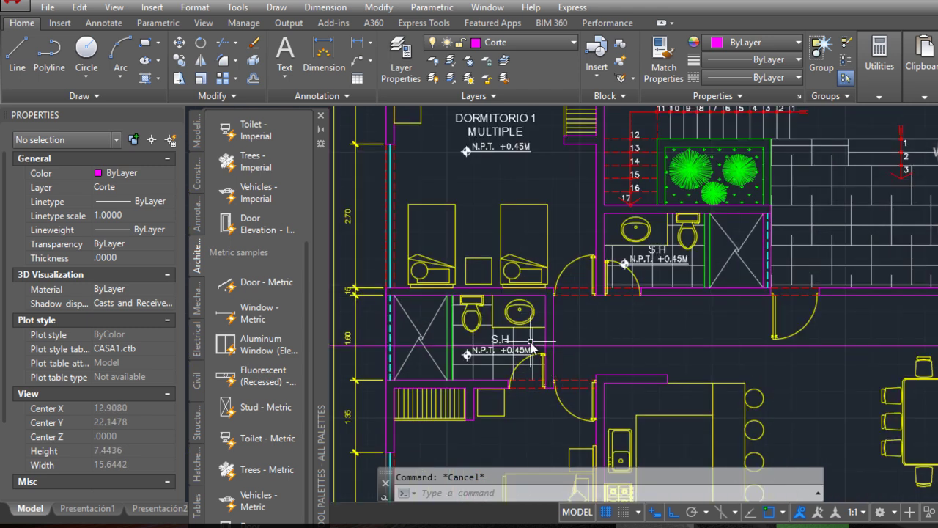
scroll(530, 344, down, 4)
middle_drag(531, 205, 531, 388)
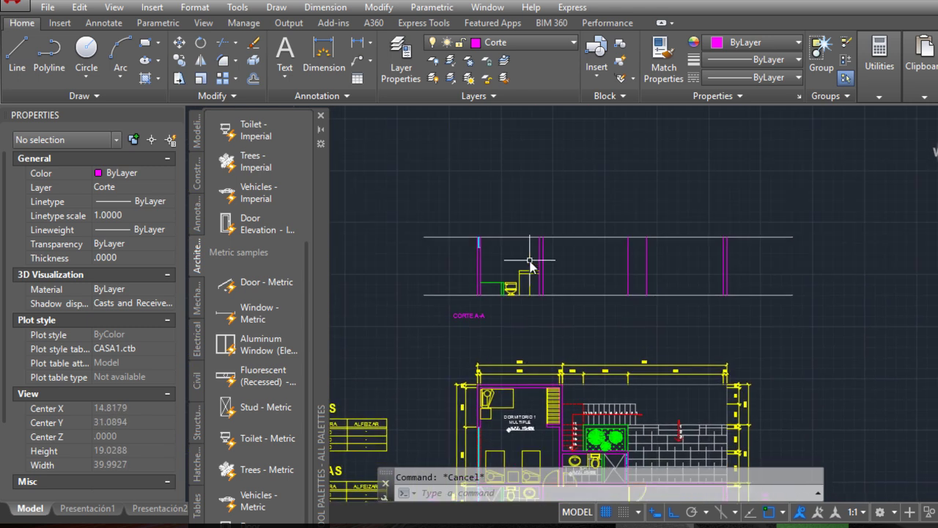
scroll(530, 262, up, 2)
scroll(554, 283, down, 2)
scroll(550, 289, down, 1)
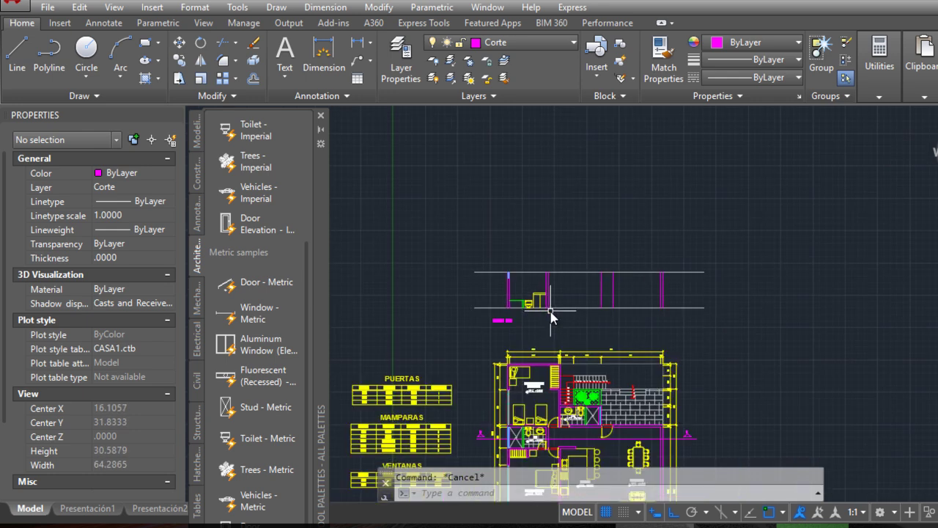
scroll(537, 291, up, 4)
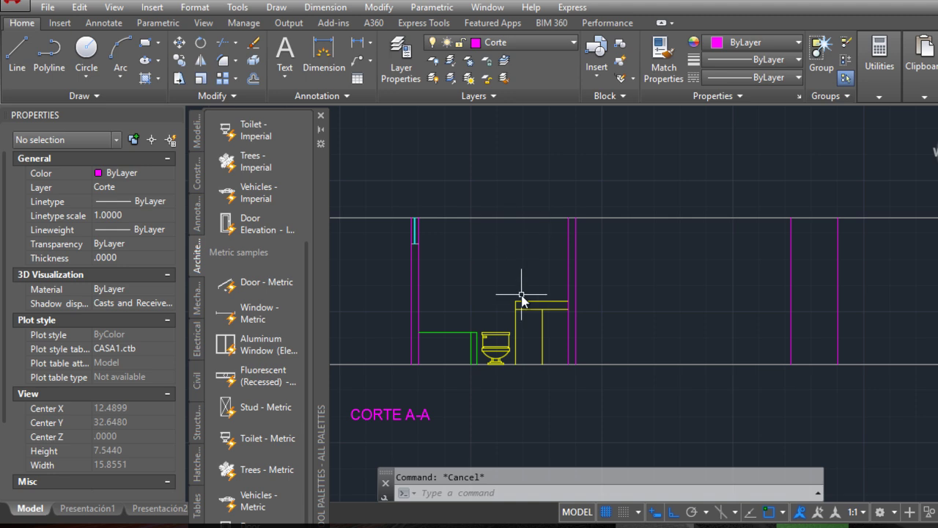
middle_drag(651, 294, 539, 277)
scroll(529, 279, down, 2)
scroll(572, 312, down, 2)
scroll(551, 230, down, 2)
scroll(561, 337, up, 2)
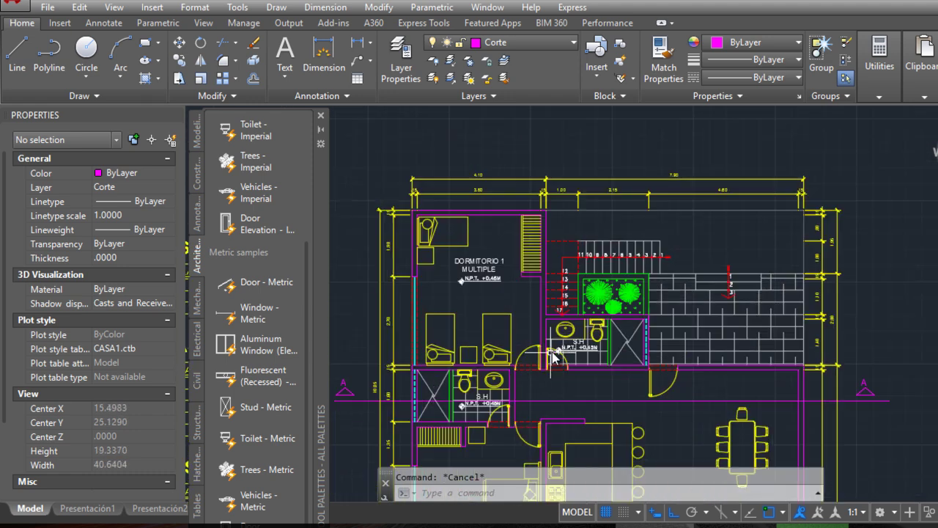
scroll(529, 381, up, 2)
scroll(522, 359, up, 2)
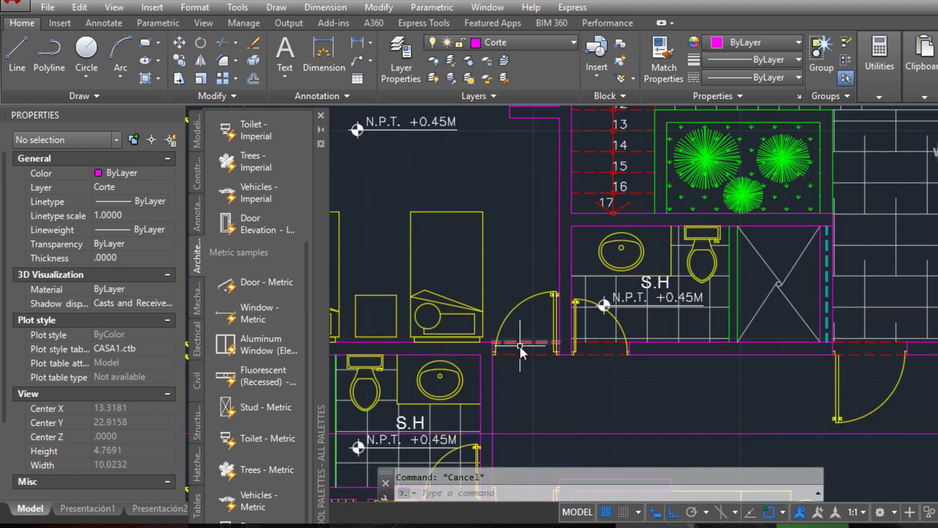
scroll(526, 357, down, 3)
mouse_move(535, 176)
middle_down()
mouse_move(538, 352)
mouse_move(526, 157)
middle_up()
scroll(555, 317, up, 2)
scroll(555, 316, up, 1)
scroll(556, 311, up, 4)
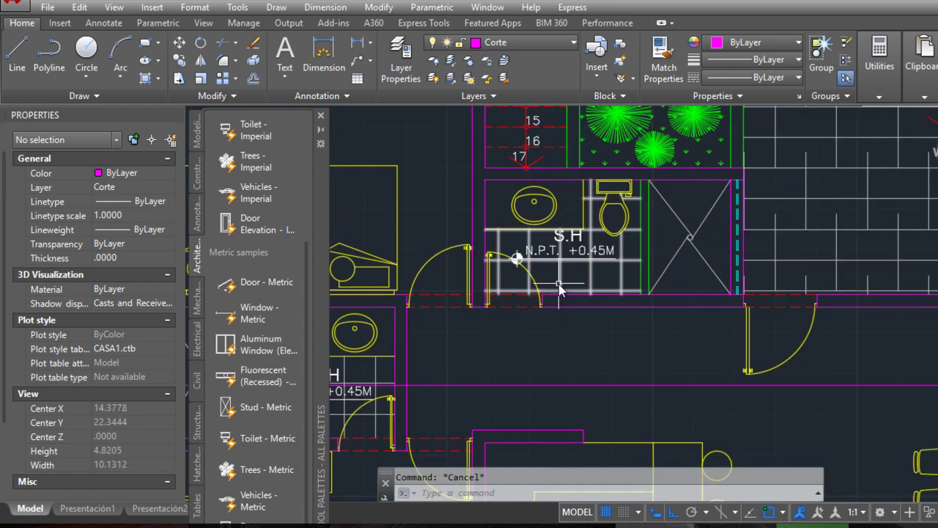
middle_drag(542, 209, 543, 244)
scroll(506, 343, up, 2)
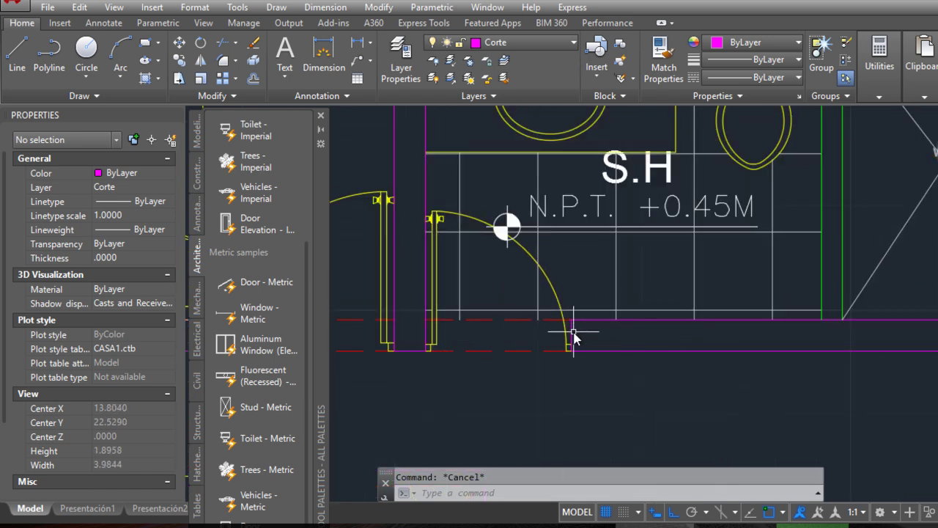
scroll(429, 327, down, 6)
scroll(428, 328, down, 2)
middle_drag(565, 166, 554, 272)
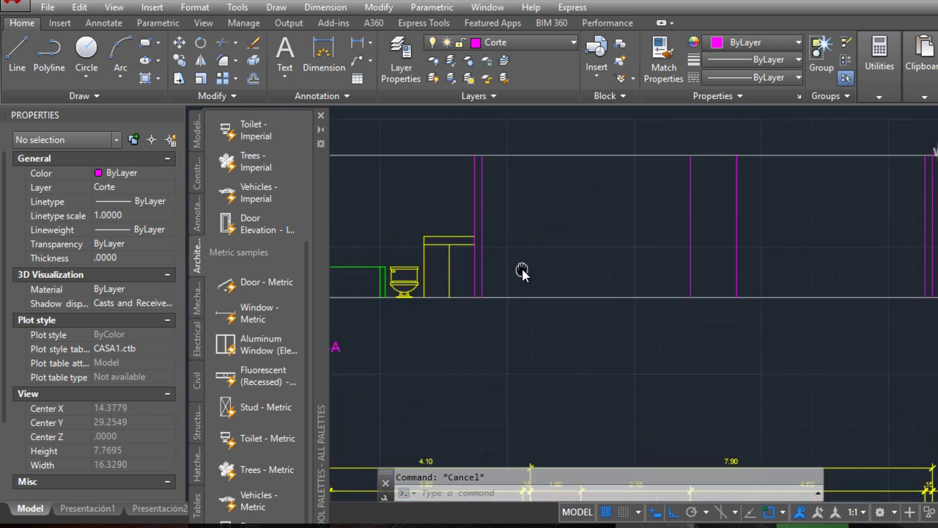
scroll(496, 189, up, 2)
- Offset the magenta wall line 0.8 to the right beside the counter
click(255, 81)
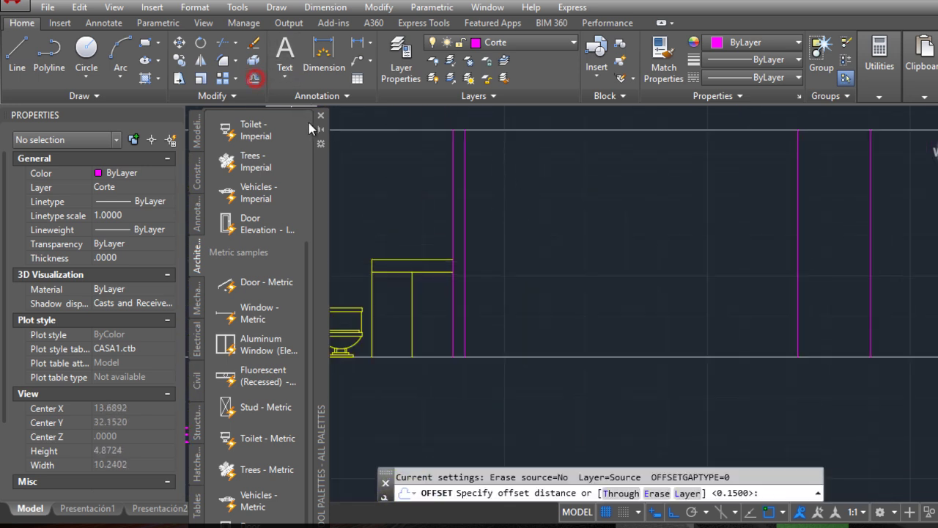
text(.8)
key(Return)
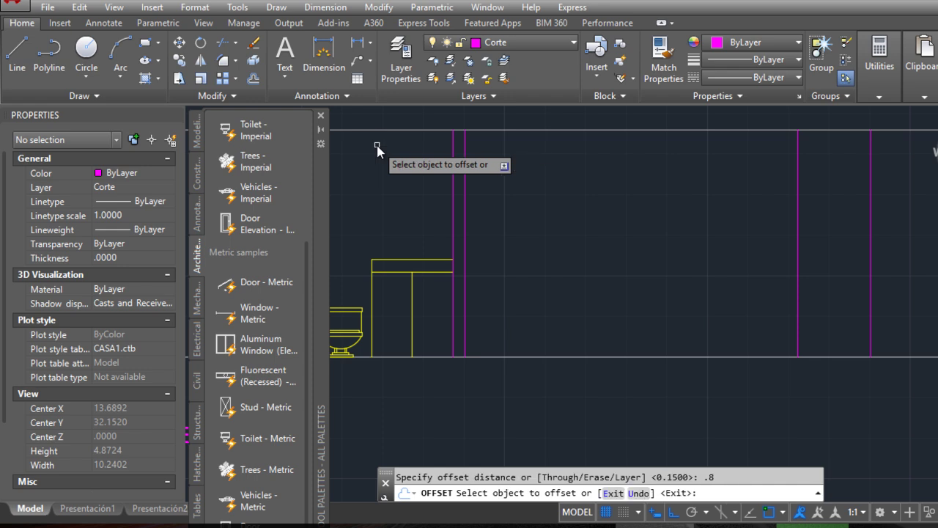
click(464, 195)
click(518, 211)
key(Return)
scroll(556, 221, down, 2)
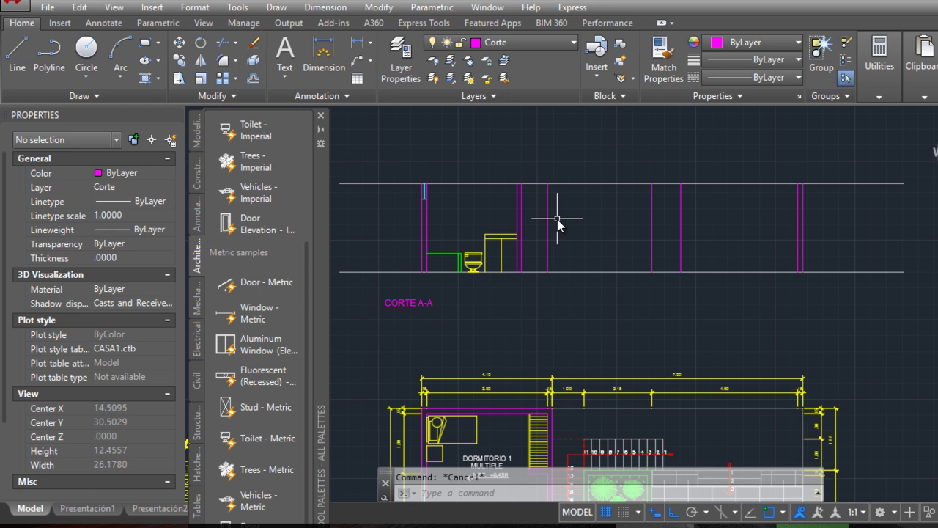
scroll(556, 224, down, 2)
scroll(557, 234, up, 2)
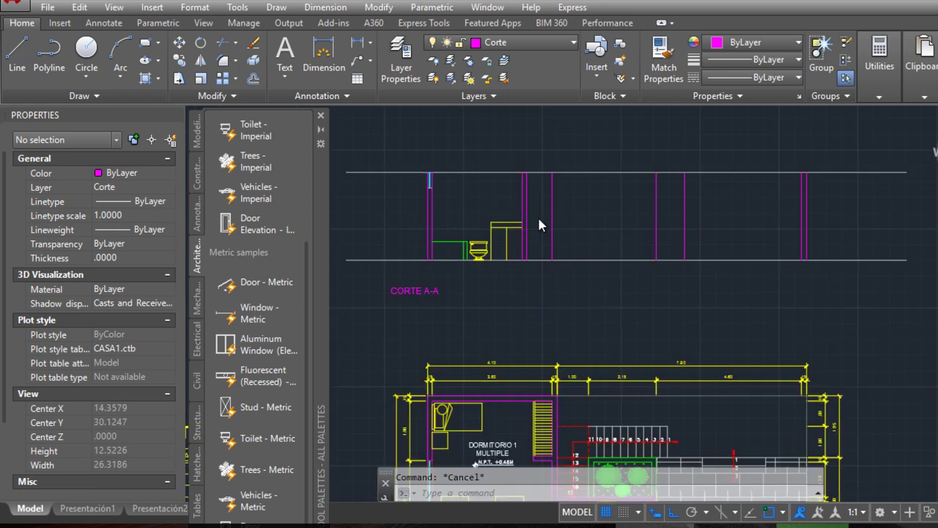
scroll(543, 220, up, 2)
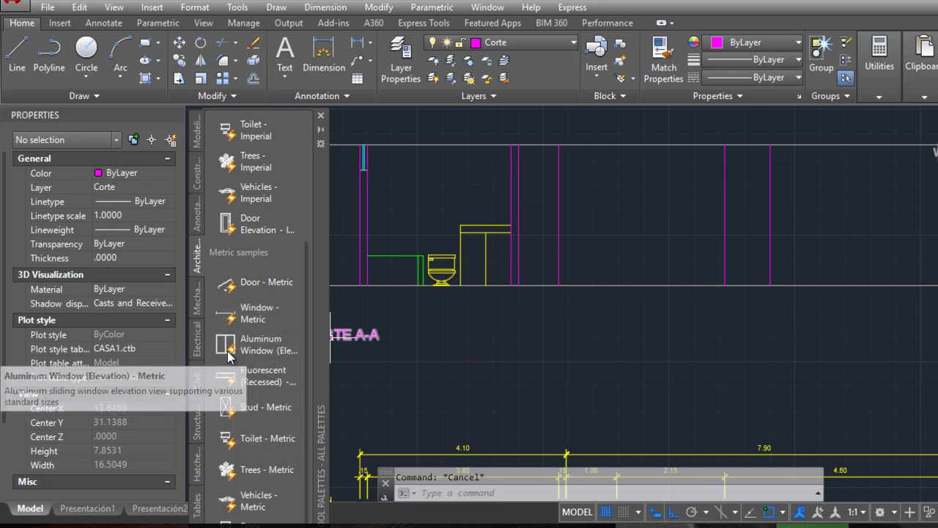
- Reposition and shorten the Tool Palettes panel to reach Door Elevation - Metric
scroll(260, 396, down, 1)
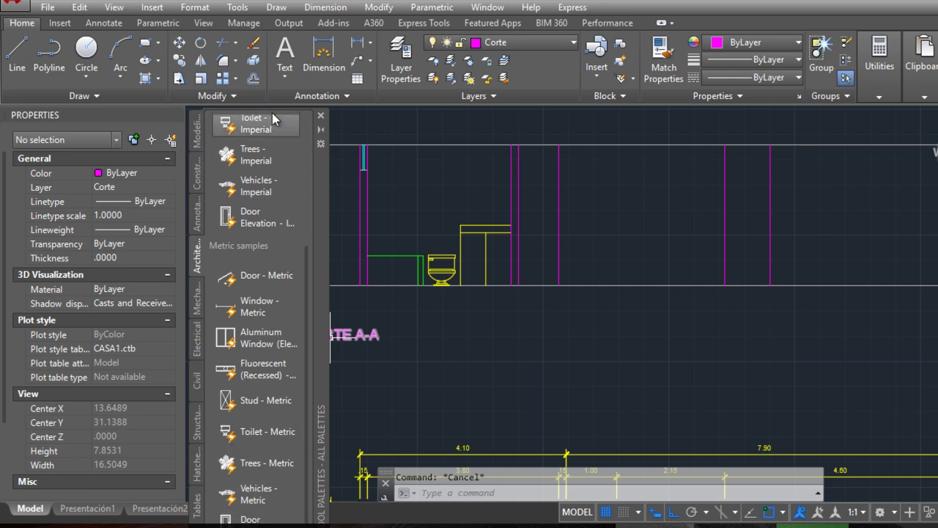
drag(276, 105, 276, 127)
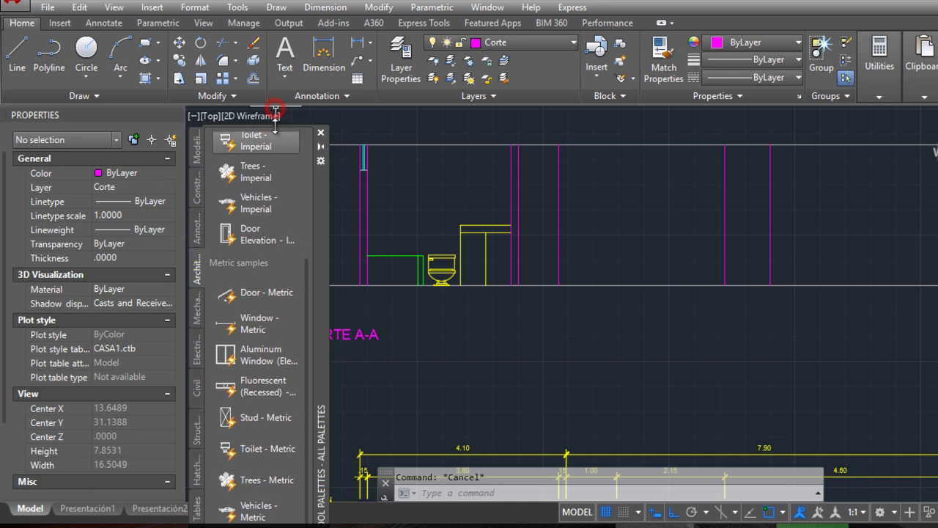
drag(326, 285, 324, 265)
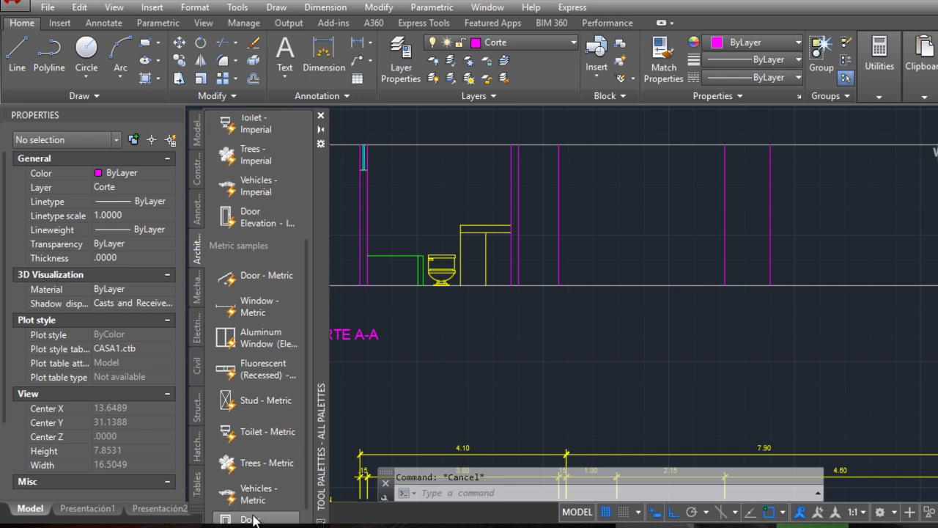
drag(274, 108, 274, 171)
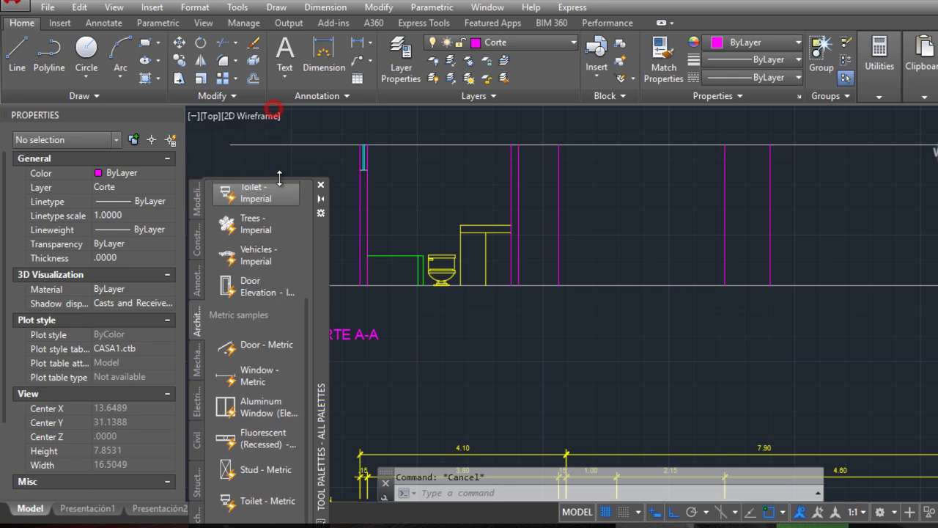
drag(326, 237, 329, 173)
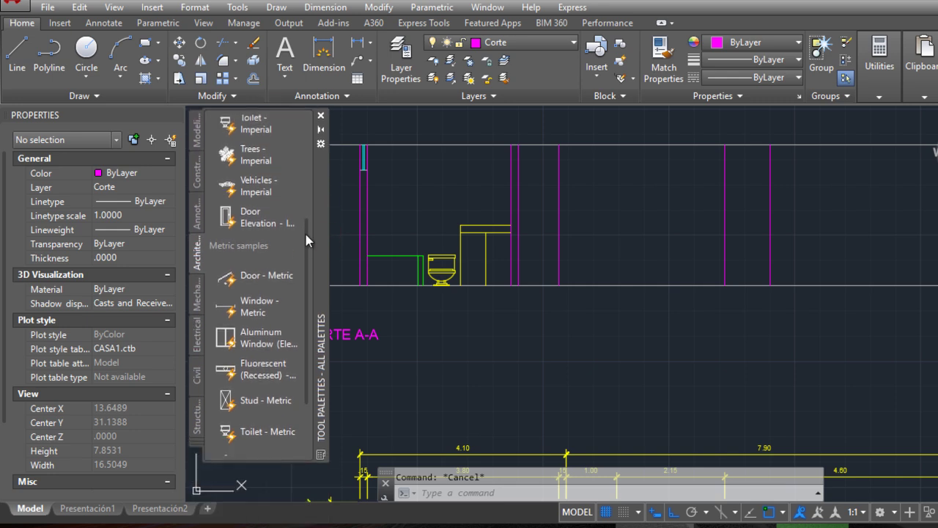
drag(307, 253, 310, 347)
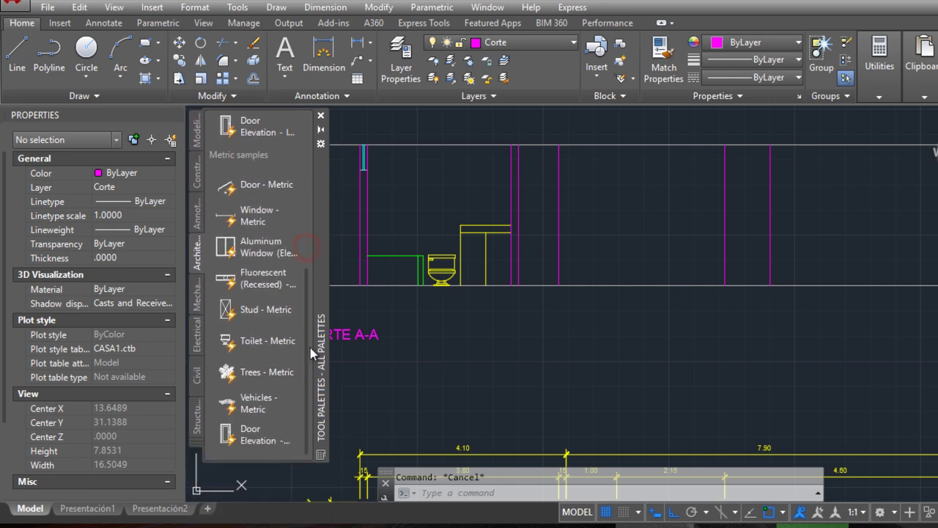
- Insert the 0.90 × 1.981 Door Elevation - Metric block at the wall base corner beside the counter
click(262, 438)
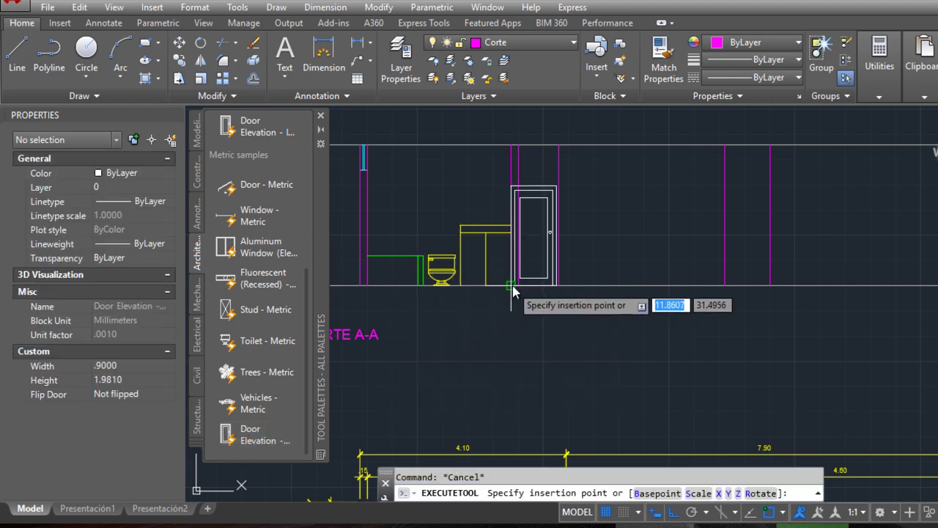
scroll(513, 291, up, 5)
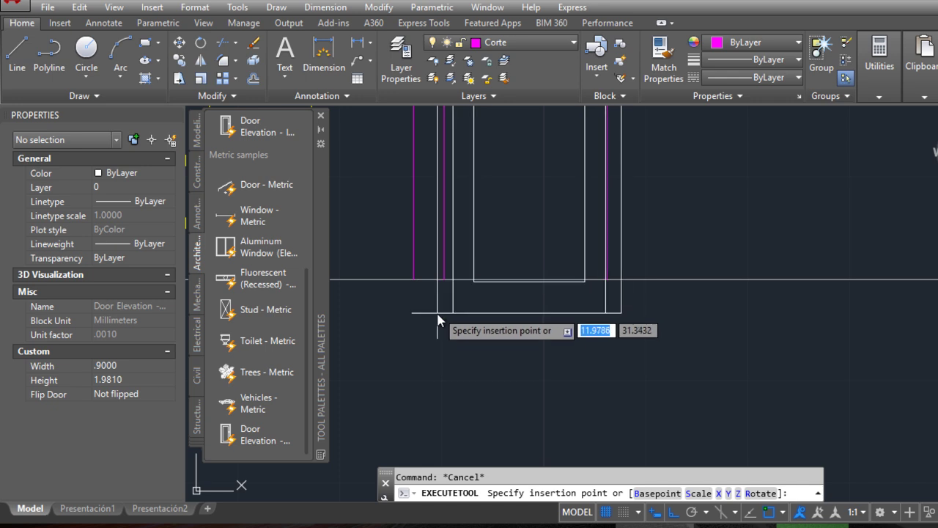
scroll(443, 290, down, 4)
scroll(461, 291, up, 2)
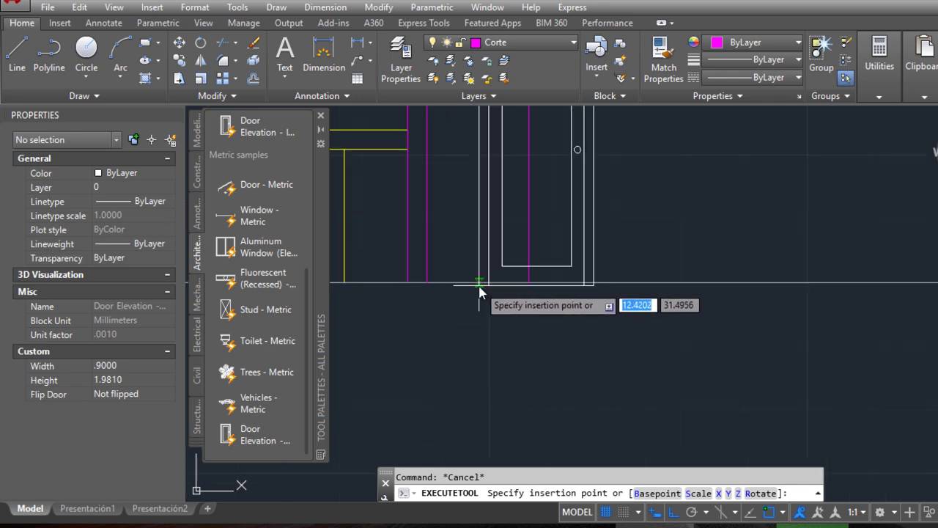
click(426, 283)
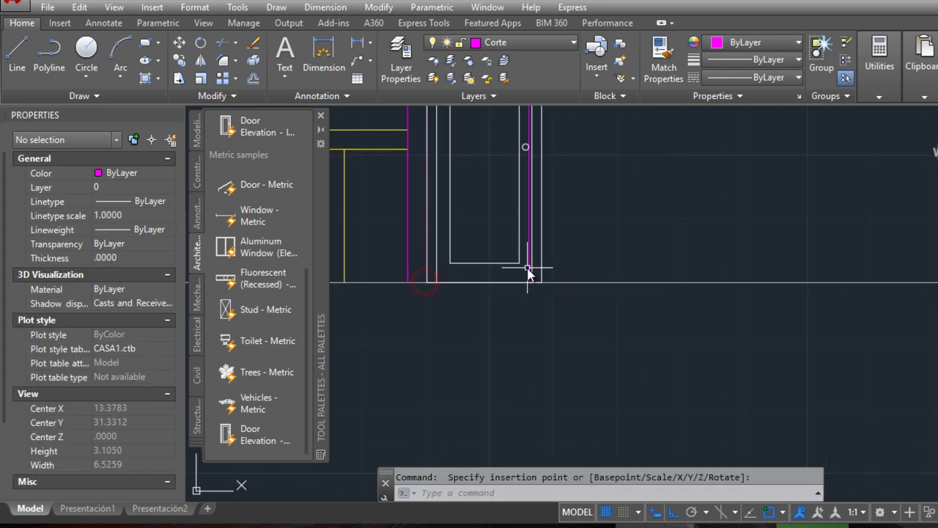
scroll(528, 272, down, 2)
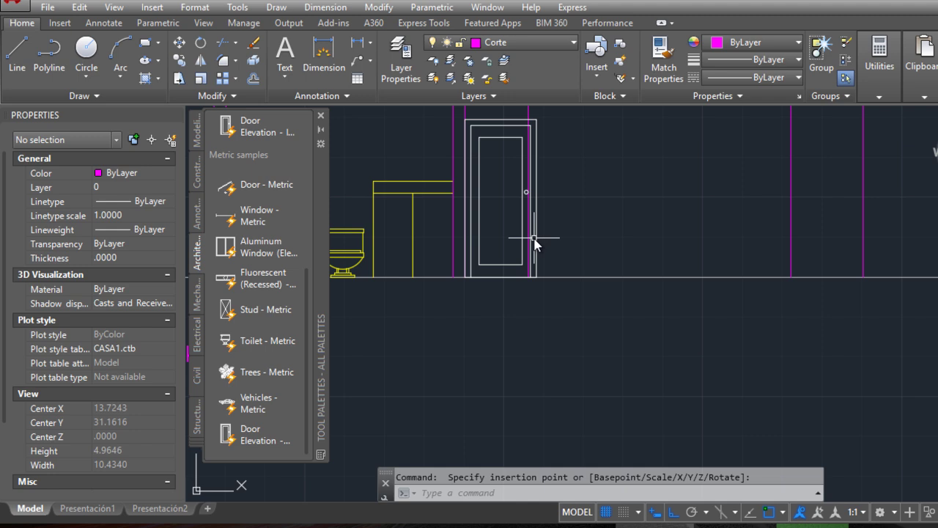
click(519, 139)
middle_drag(520, 142, 520, 260)
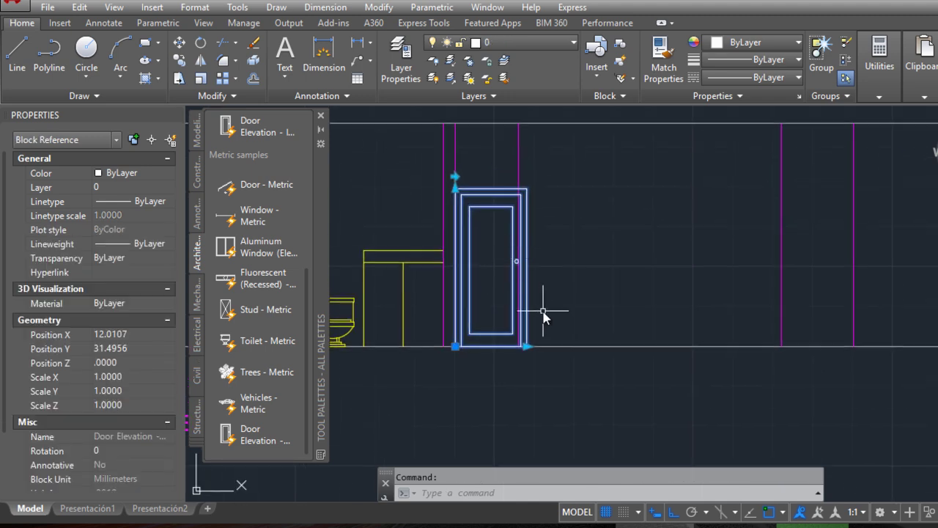
scroll(543, 312, up, 2)
scroll(522, 369, up, 2)
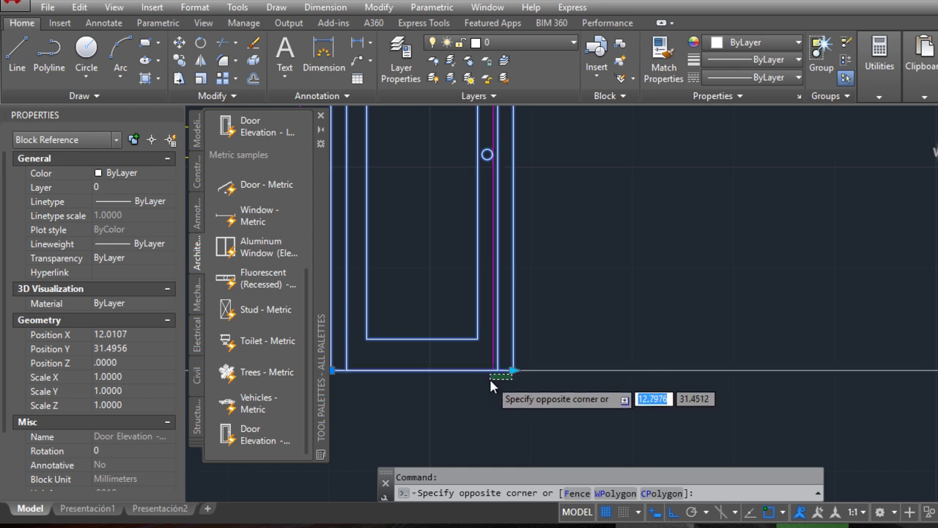
- Grip-move the door elevation's corner point to reposition it
scroll(491, 387, up, 2)
click(522, 403)
click(543, 359)
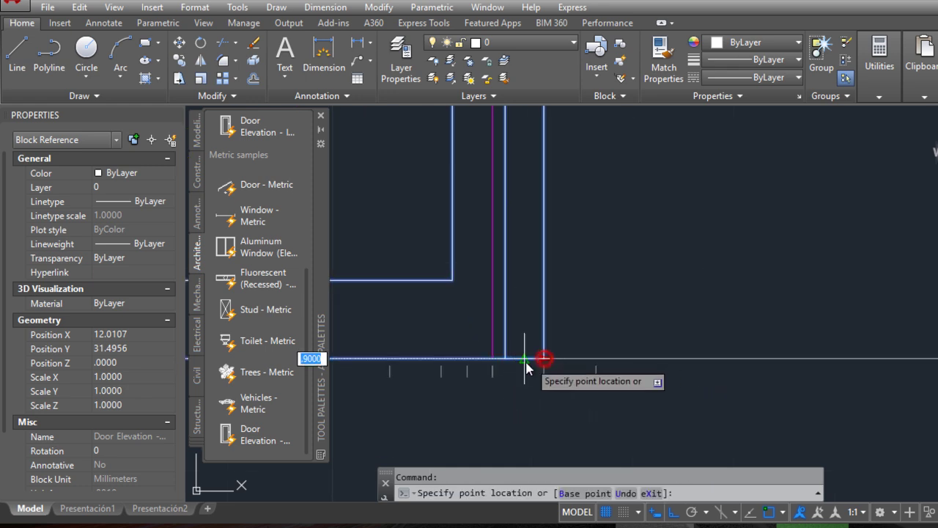
scroll(520, 300, down, 2)
scroll(521, 317, down, 2)
scroll(524, 350, up, 1)
click(524, 349)
- Move the door against the magenta wall line and flip it so the knob is on the right
scroll(506, 257, down, 2)
middle_drag(505, 256, 522, 325)
scroll(523, 325, up, 2)
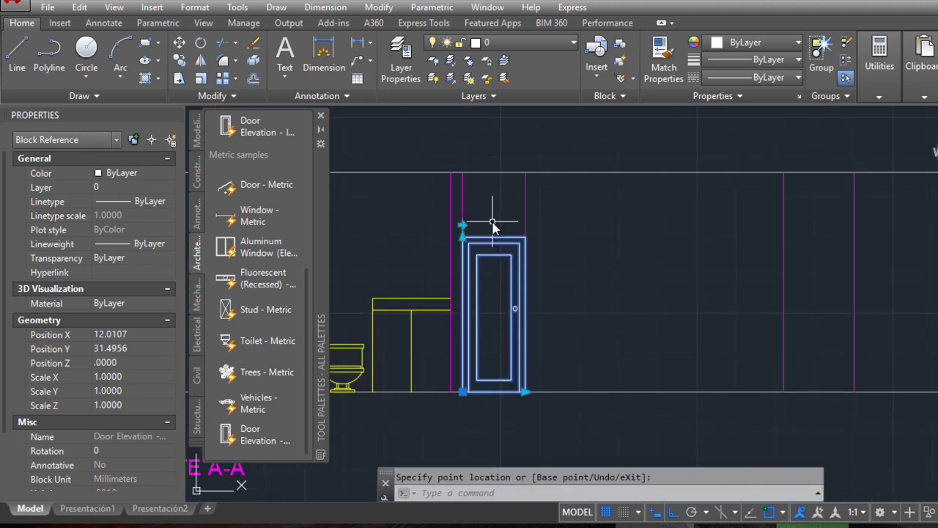
scroll(489, 216, down, 1)
scroll(492, 224, up, 1)
scroll(493, 201, down, 2)
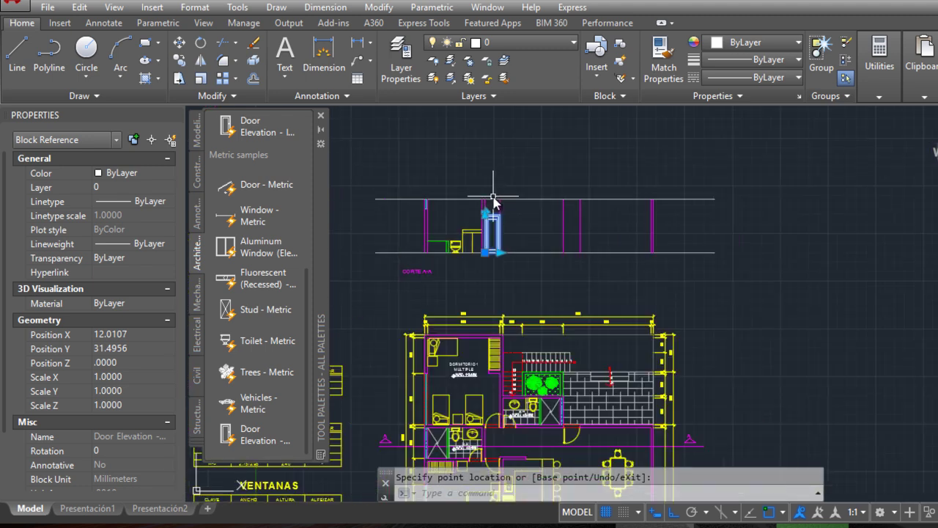
middle_drag(494, 199, 489, 335)
middle_drag(457, 384, 463, 254)
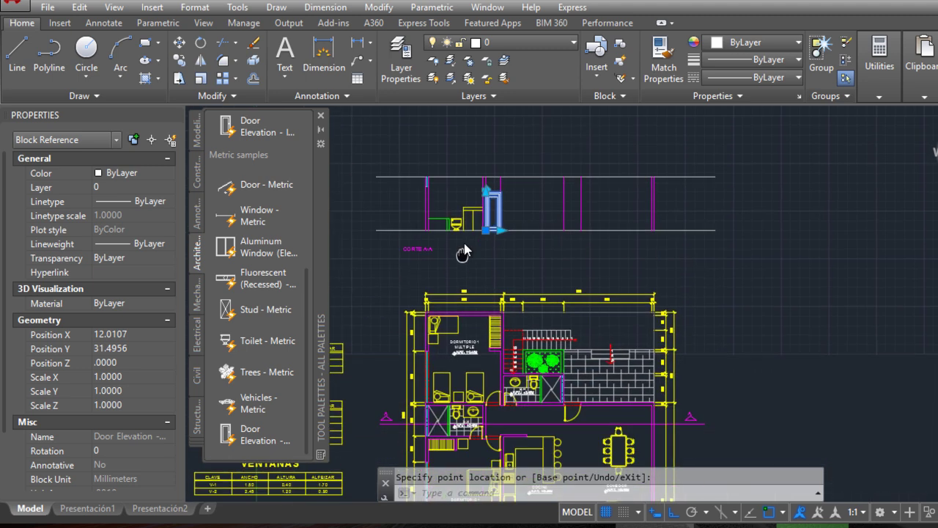
scroll(503, 354, up, 2)
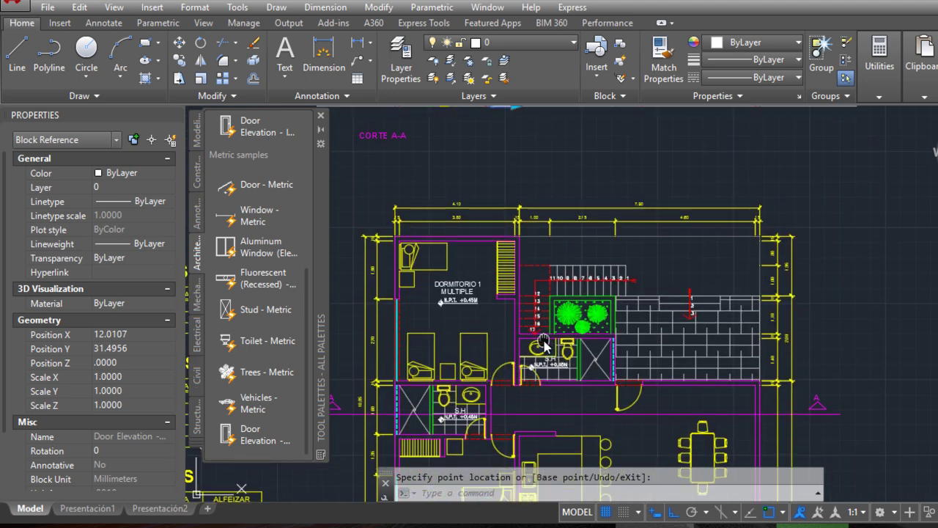
middle_drag(553, 367, 551, 405)
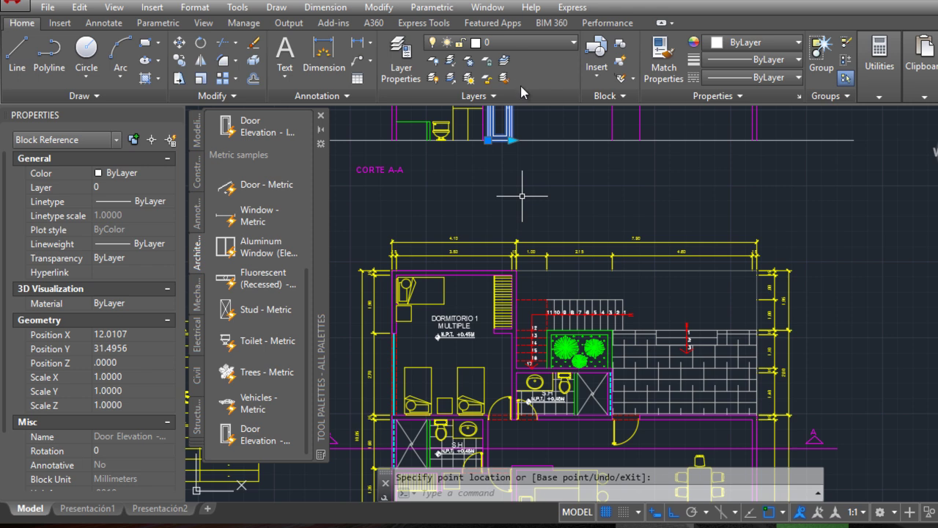
scroll(506, 150, up, 1)
scroll(505, 154, up, 2)
scroll(508, 156, up, 3)
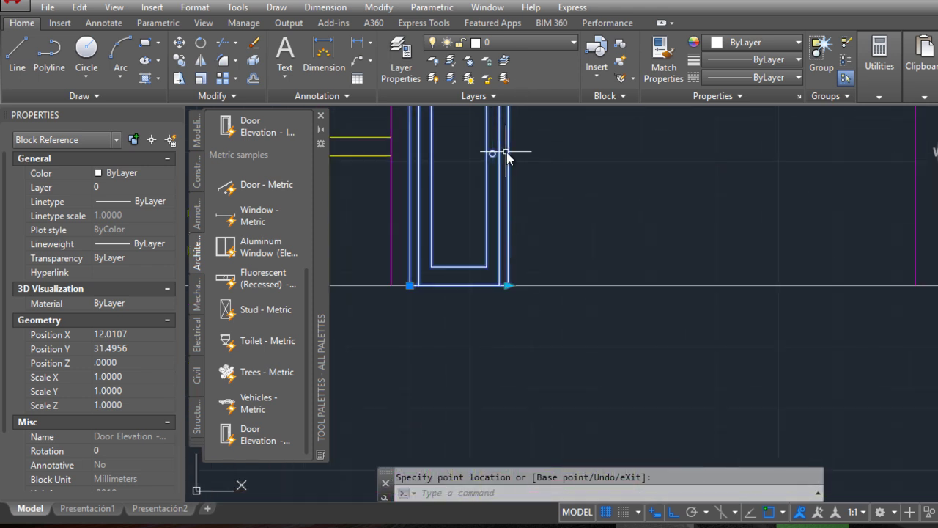
scroll(495, 161, up, 1)
scroll(497, 160, up, 2)
scroll(477, 165, down, 2)
scroll(475, 164, down, 3)
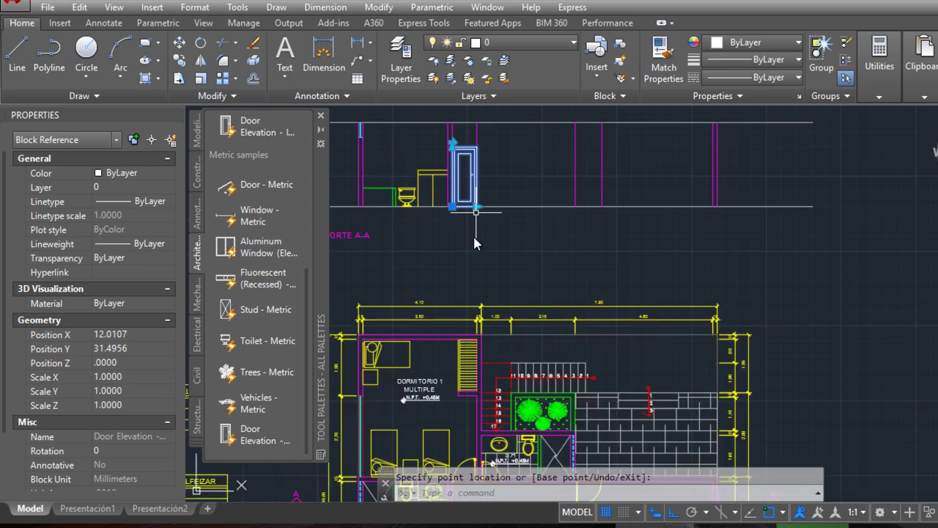
scroll(493, 286, down, 1)
mouse_move(494, 286)
middle_down()
mouse_move(507, 214)
mouse_move(481, 241)
middle_up()
scroll(511, 273, up, 1)
scroll(511, 273, down, 1)
scroll(506, 264, down, 1)
scroll(445, 151, up, 2)
scroll(474, 264, up, 1)
scroll(474, 266, up, 2)
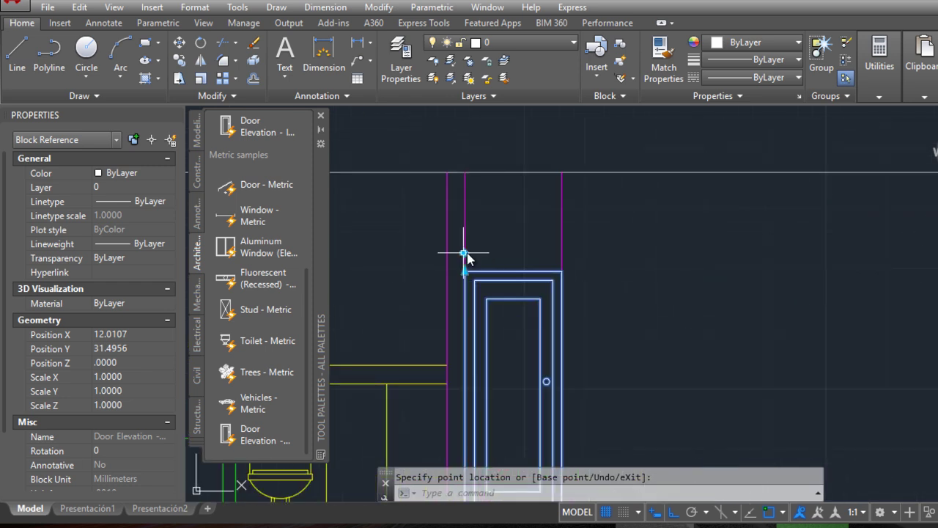
click(466, 253)
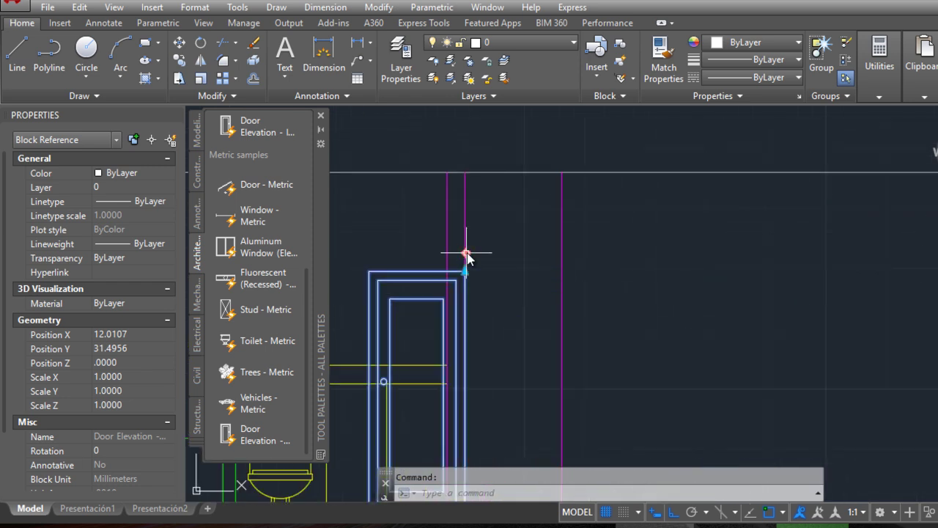
click(466, 253)
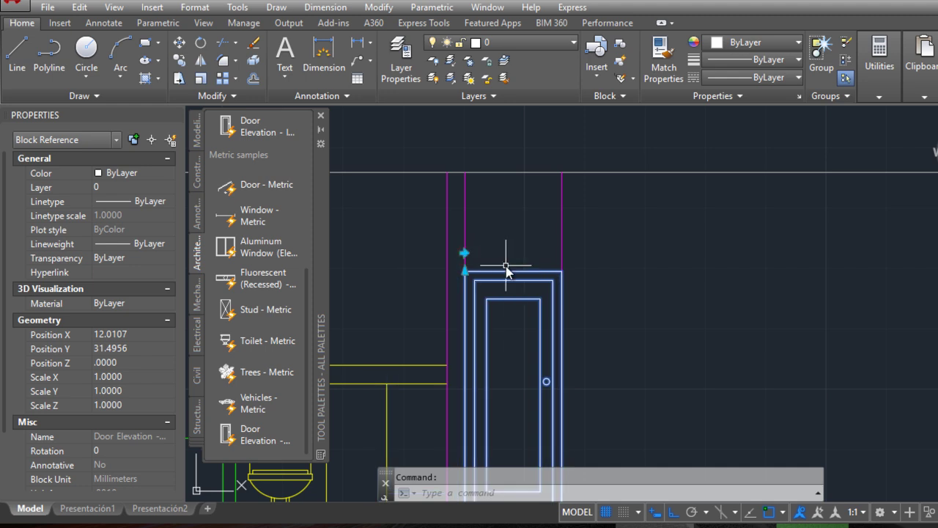
key(Escape)
- Window-select the door elevation block again
scroll(503, 268, down, 4)
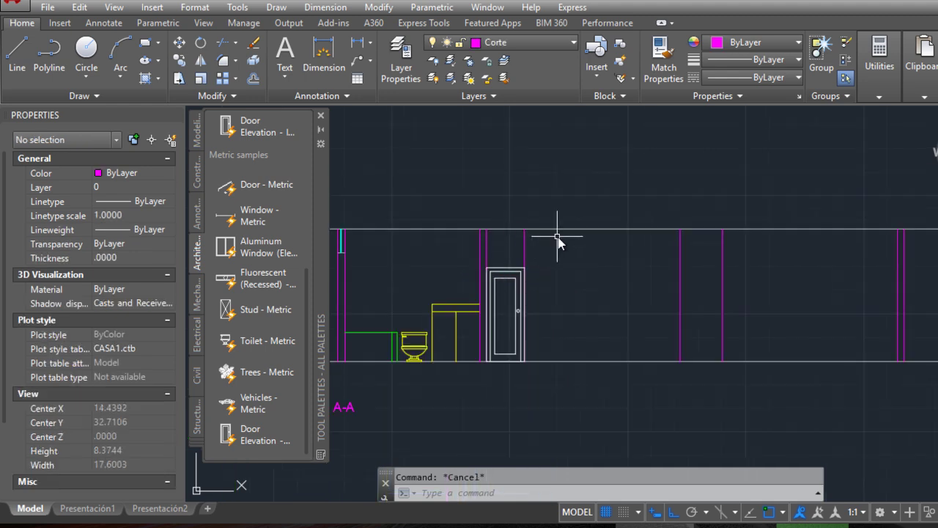
scroll(522, 286, up, 4)
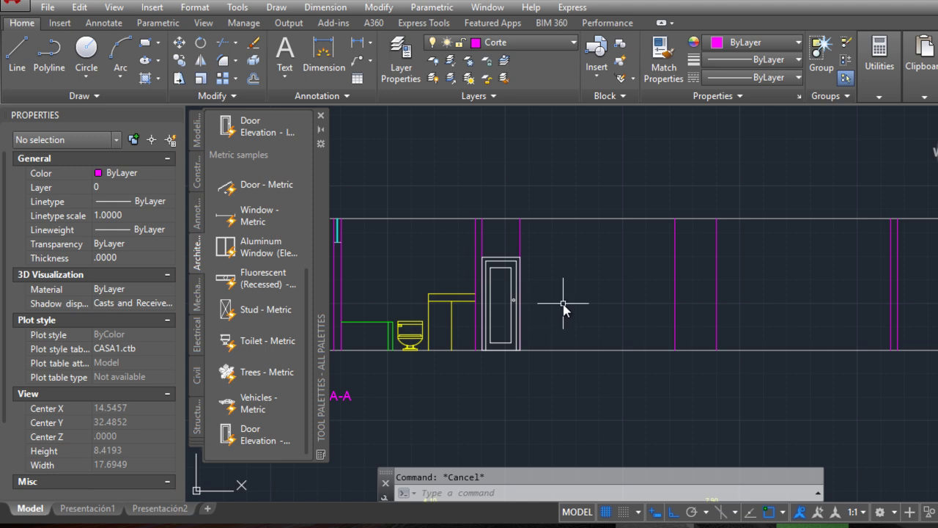
scroll(489, 242, up, 4)
click(502, 286)
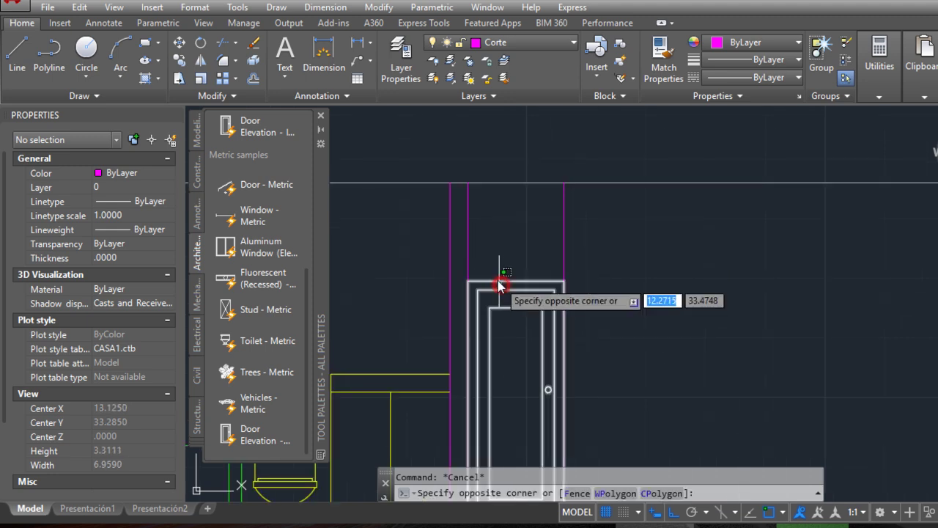
click(485, 290)
scroll(477, 286, down, 3)
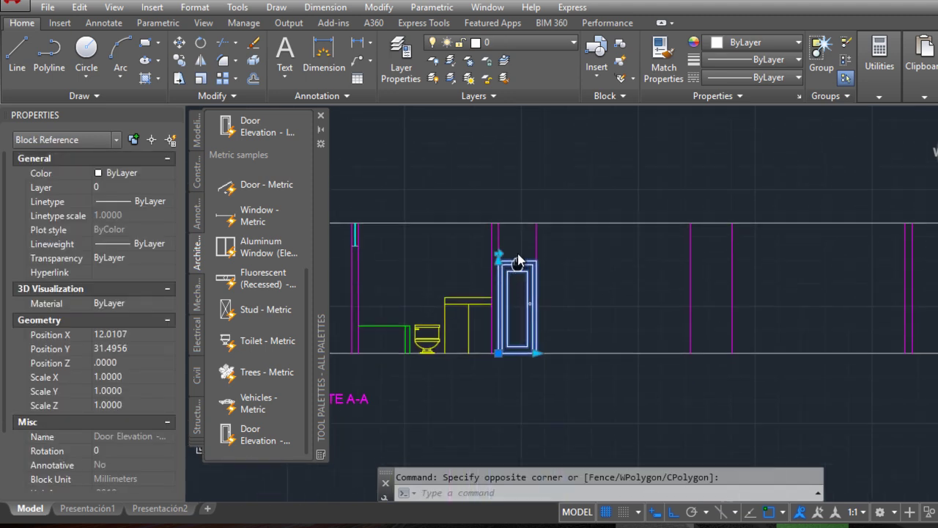
- Erase the magenta wall line at the first door's right edge
key(Escape)
scroll(525, 278, up, 2)
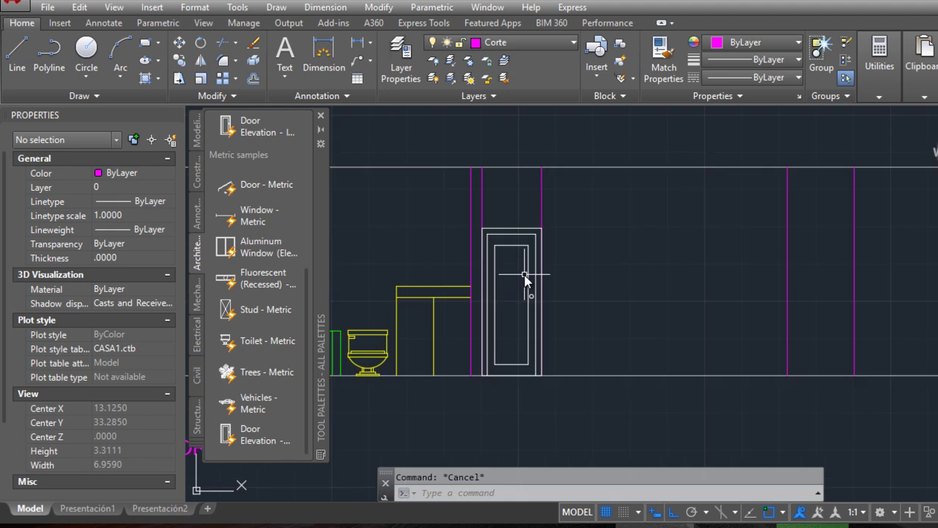
click(555, 210)
click(536, 198)
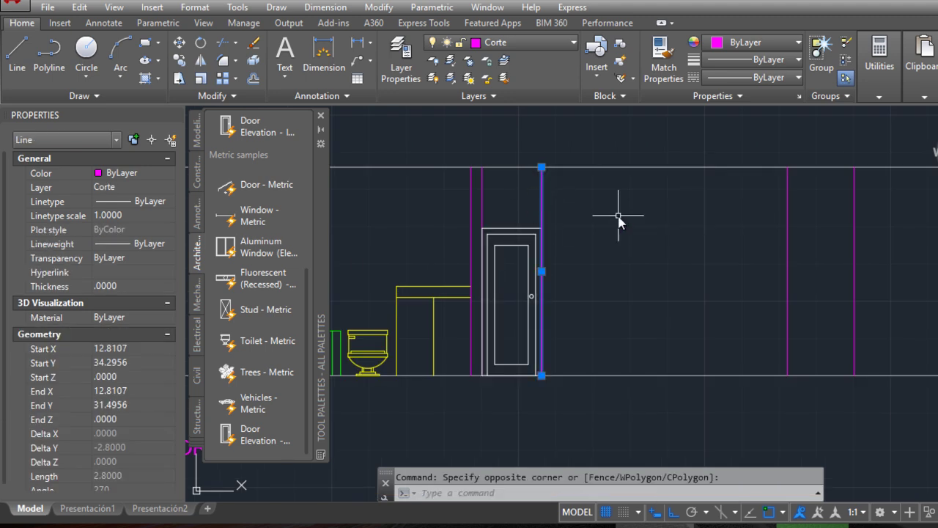
key(Delete)
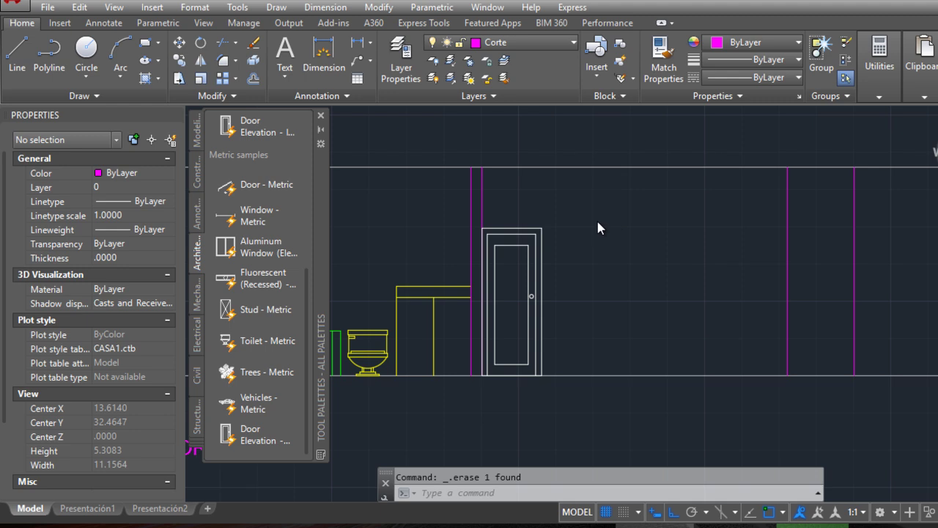
- Pick the Door Elevation block from the Architectural palette for a second insertion
scroll(597, 223, down, 2)
scroll(588, 162, down, 1)
mouse_move(626, 351)
middle_down()
mouse_move(587, 277)
mouse_move(568, 366)
middle_up()
scroll(581, 217, up, 2)
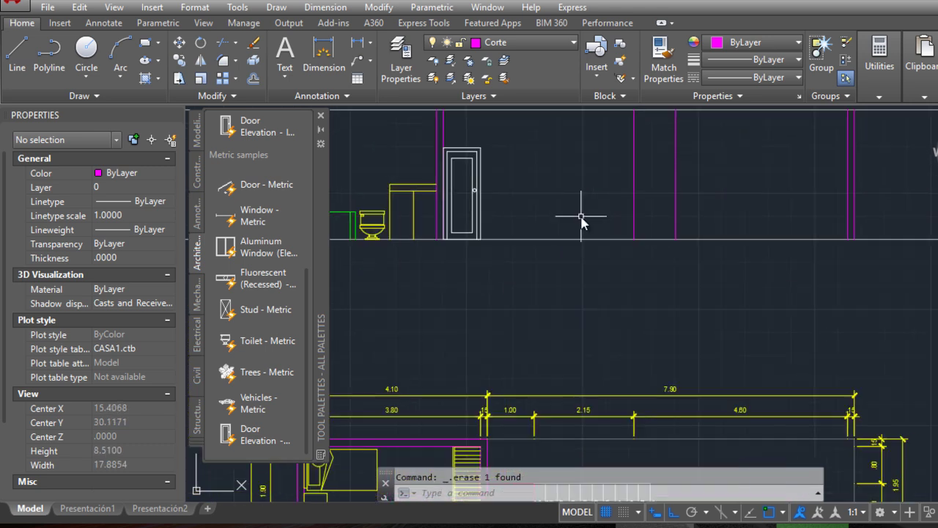
click(260, 434)
scroll(748, 257, up, 3)
scroll(660, 236, up, 2)
- Place the second metric door elevation on the section's floor line
click(645, 239)
middle_drag(805, 216, 745, 341)
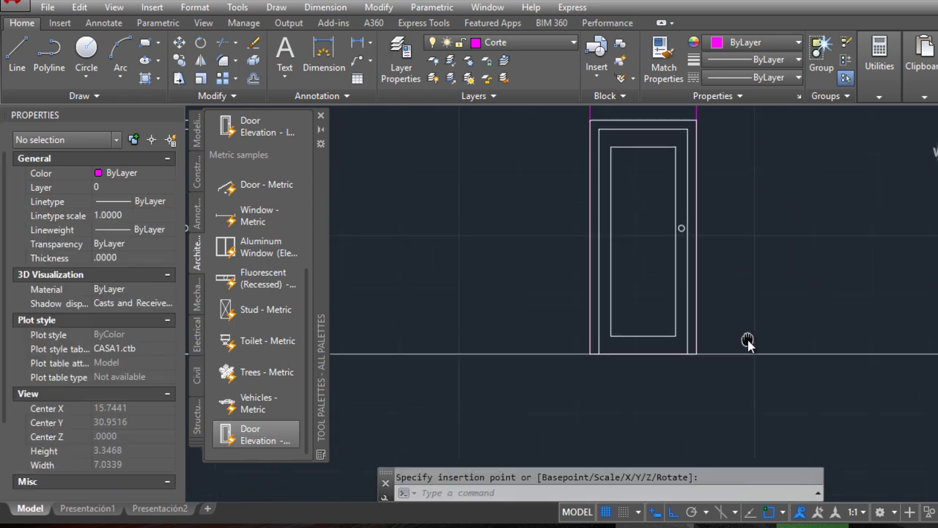
middle_drag(689, 176, 694, 273)
scroll(694, 273, down, 2)
scroll(687, 256, down, 2)
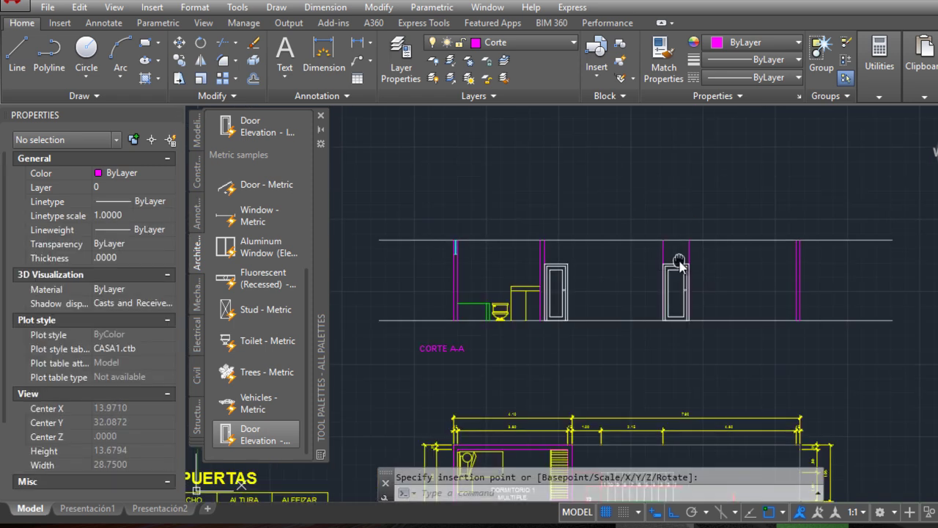
scroll(679, 264, down, 2)
scroll(619, 206, down, 4)
scroll(622, 213, up, 2)
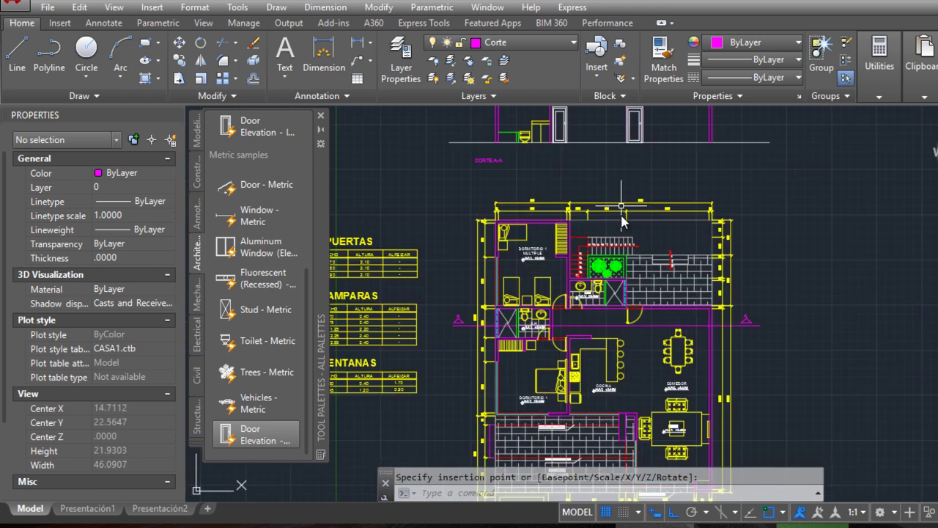
scroll(639, 282, up, 3)
middle_drag(640, 283, 625, 438)
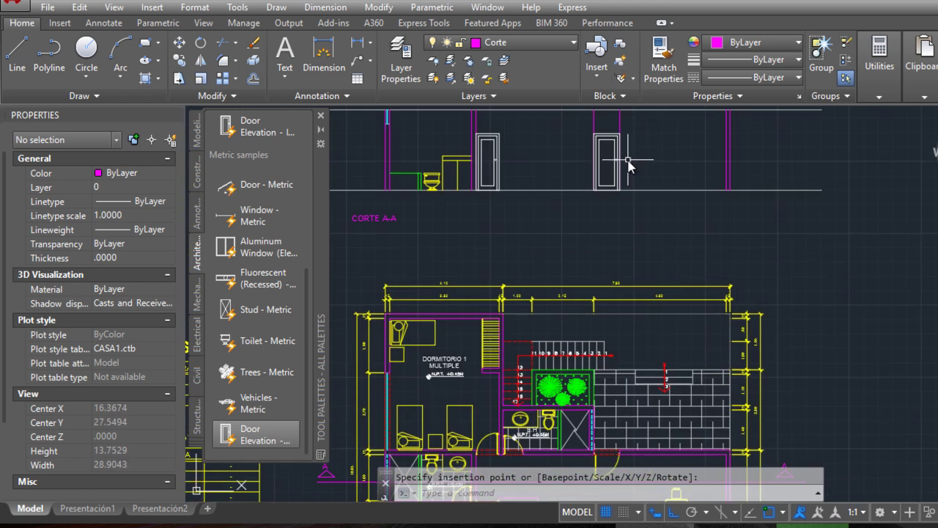
middle_drag(628, 163, 629, 236)
scroll(628, 199, up, 2)
- Erase the two wall lines crossing the second door and review the section
click(627, 209)
click(539, 198)
key(Delete)
scroll(613, 215, down, 3)
scroll(635, 236, up, 2)
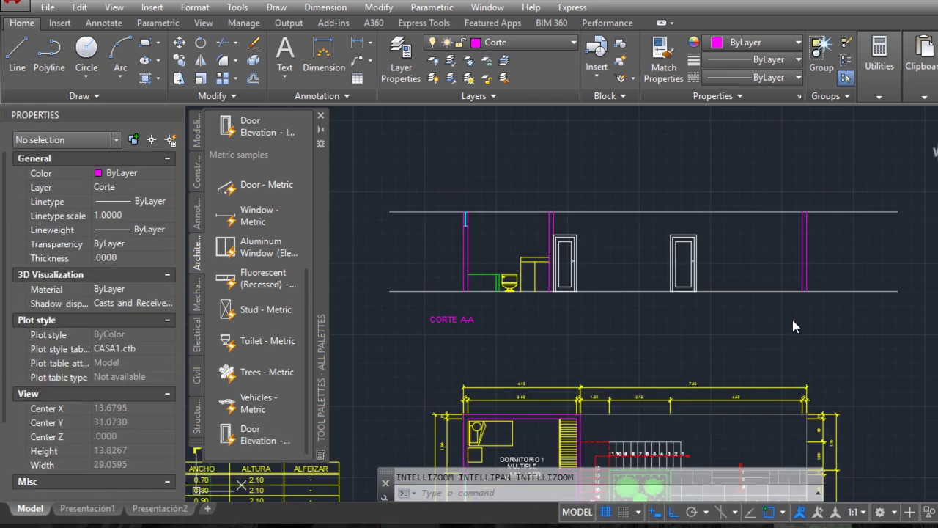
mouse_move(630, 294)
middle_down()
mouse_move(674, 337)
mouse_move(698, 296)
mouse_move(566, 259)
middle_up()
scroll(565, 259, down, 2)
mouse_move(542, 196)
middle_down()
mouse_move(544, 281)
mouse_move(544, 256)
middle_up()
scroll(559, 378, up, 3)
scroll(504, 374, down, 1)
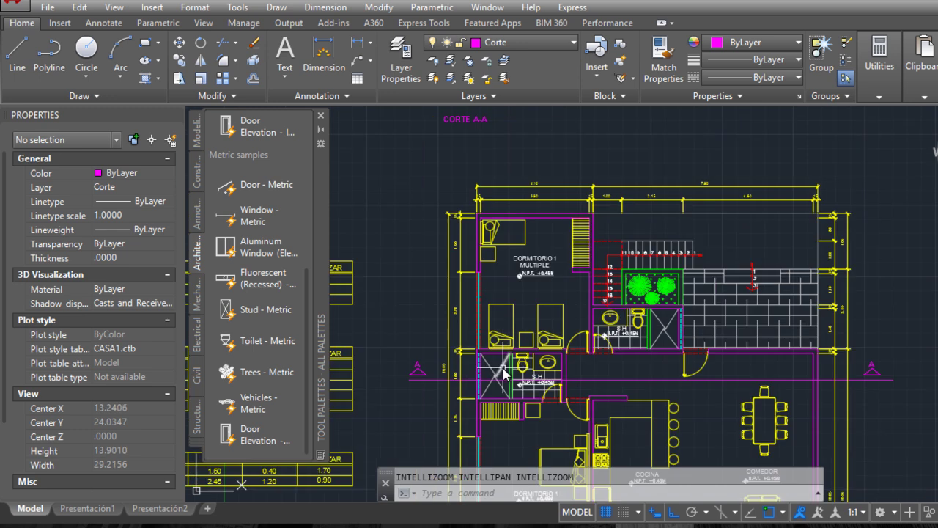
middle_drag(499, 380, 493, 413)
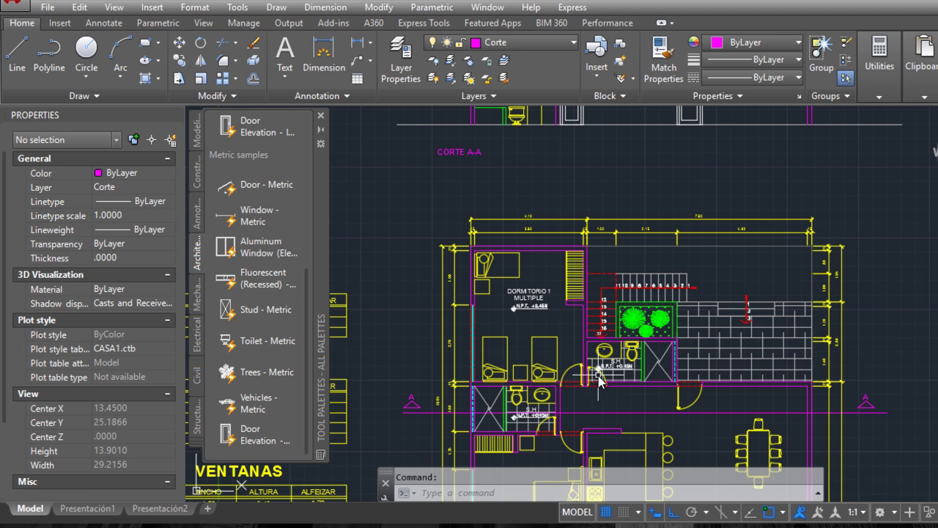
middle_drag(604, 289, 591, 339)
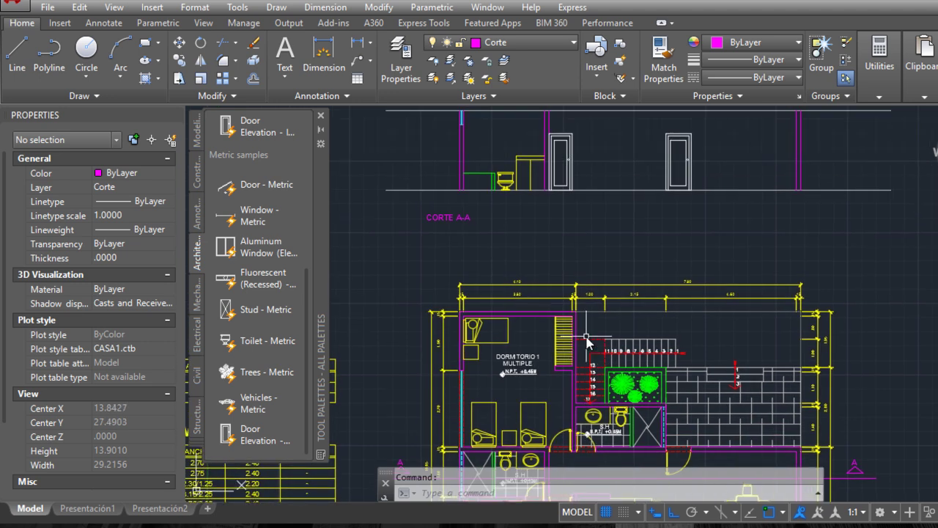
scroll(579, 212, up, 2)
scroll(539, 190, up, 2)
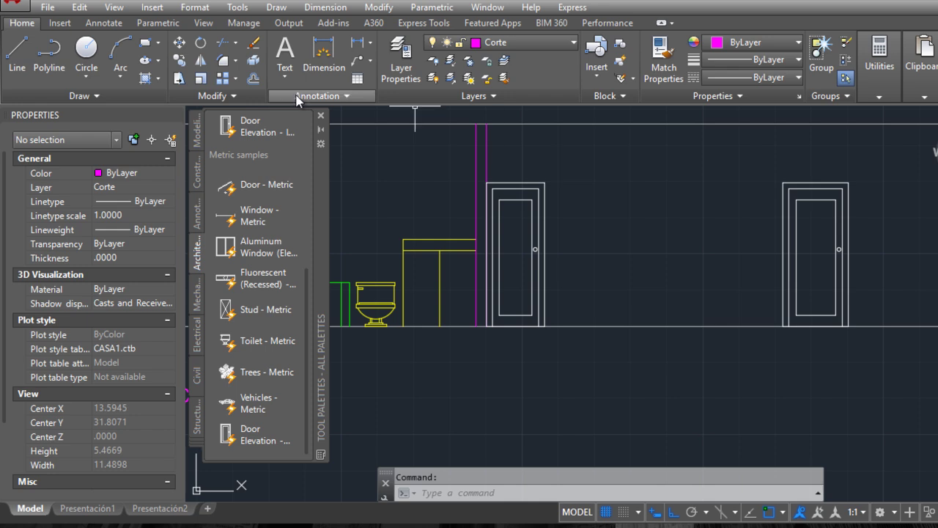
- Draw a vertical magenta line from the first door frame's top-right corner up to the roof line
click(16, 56)
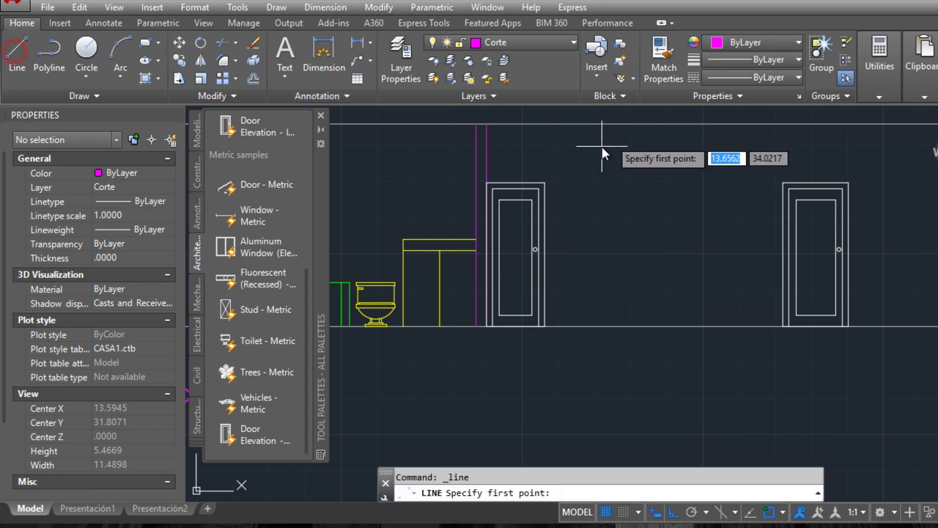
click(544, 183)
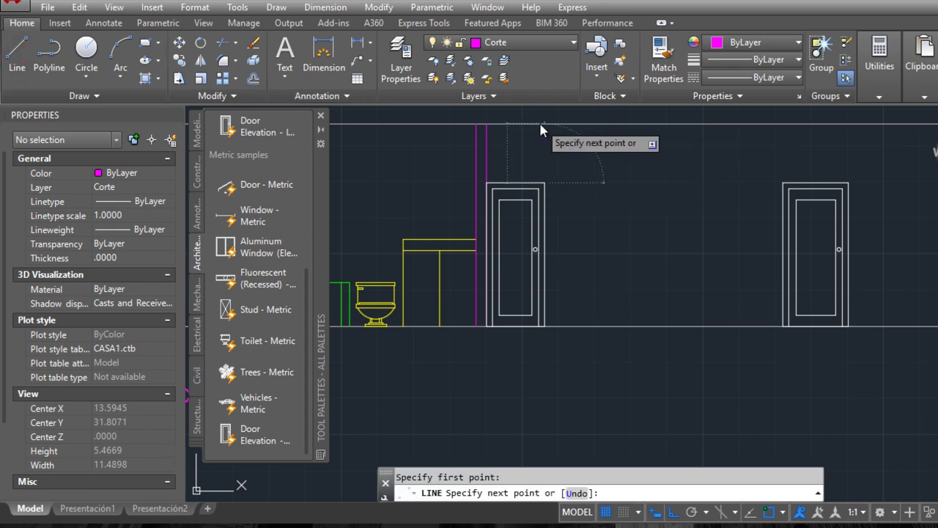
click(542, 124)
key(Return)
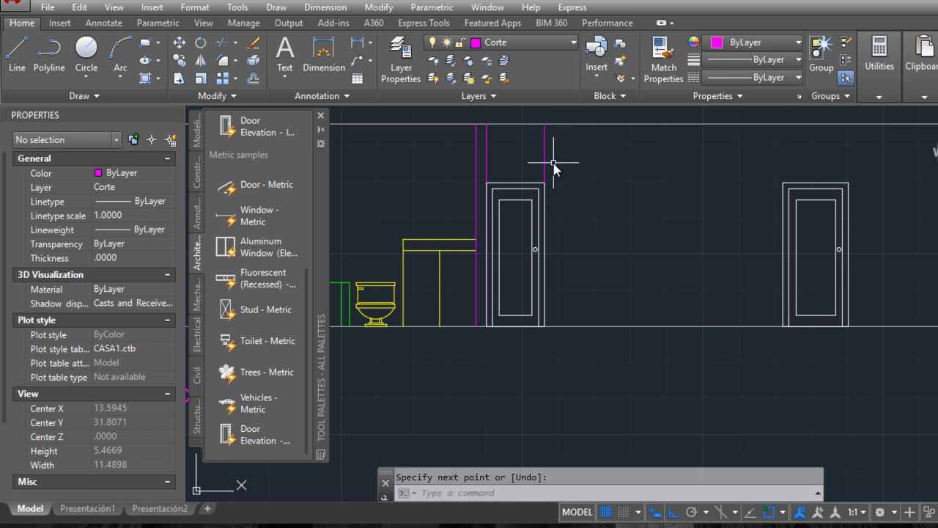
click(545, 162)
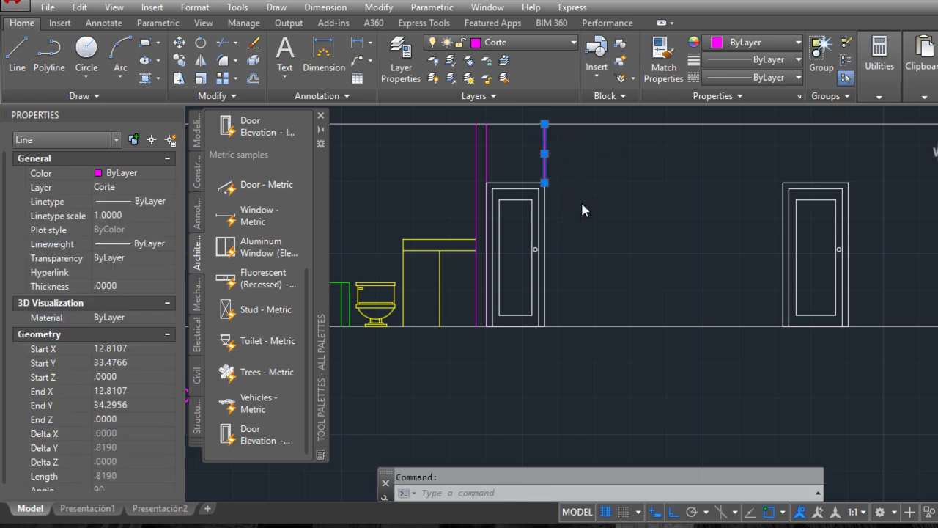
scroll(583, 209, down, 3)
key(Escape)
- Zoom and pan around the section to review the new jamb line
scroll(557, 173, up, 4)
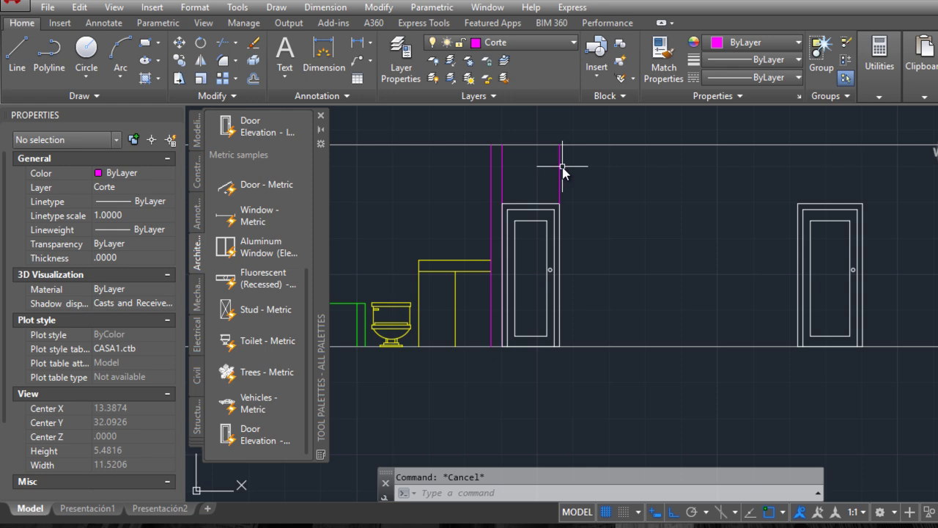
scroll(593, 269, down, 5)
scroll(591, 216, up, 2)
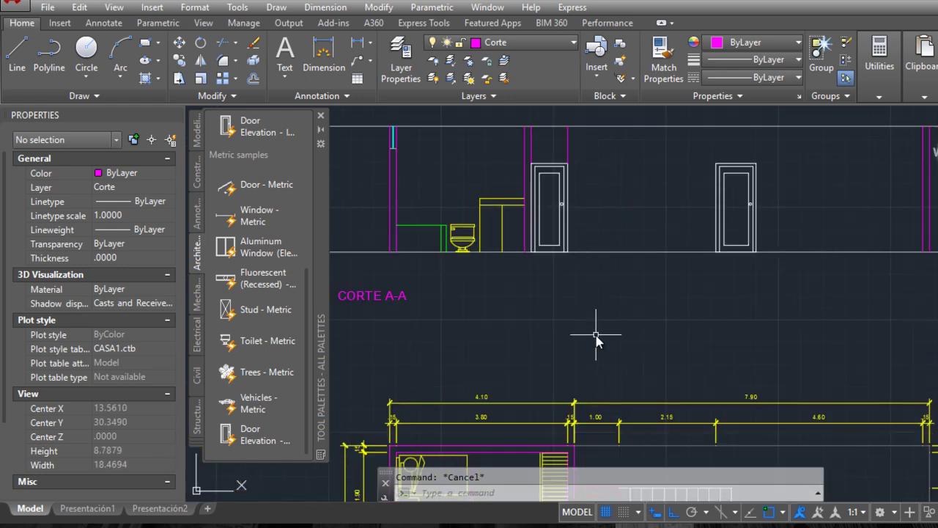
scroll(596, 336, down, 2)
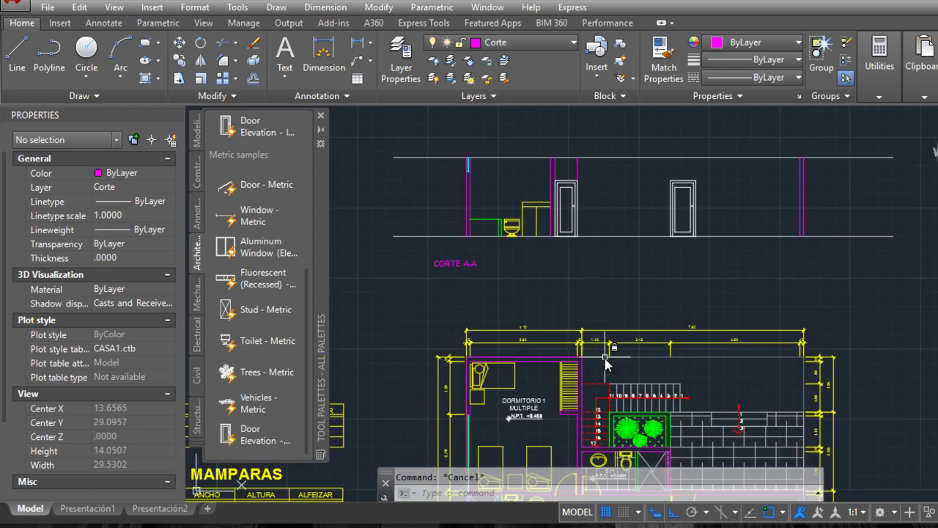
scroll(596, 287, up, 2)
scroll(598, 337, up, 2)
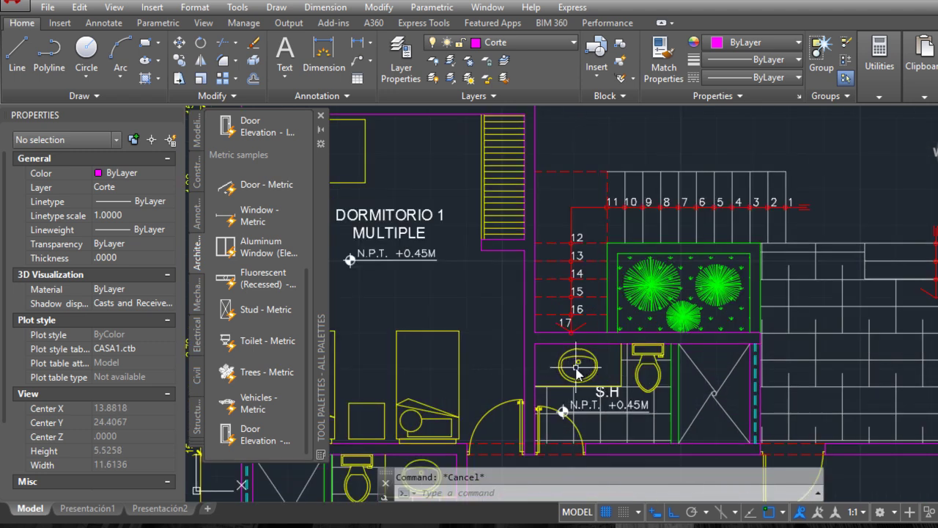
scroll(572, 345, down, 3)
scroll(542, 294, up, 3)
scroll(536, 287, down, 3)
scroll(542, 235, up, 1)
middle_drag(557, 229, 557, 251)
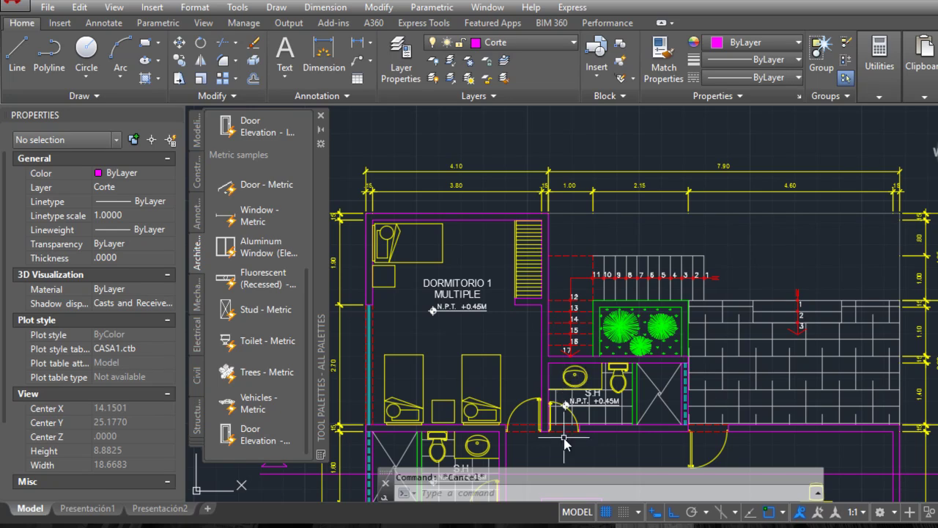
scroll(561, 419, up, 2)
scroll(568, 293, down, 5)
scroll(572, 242, down, 1)
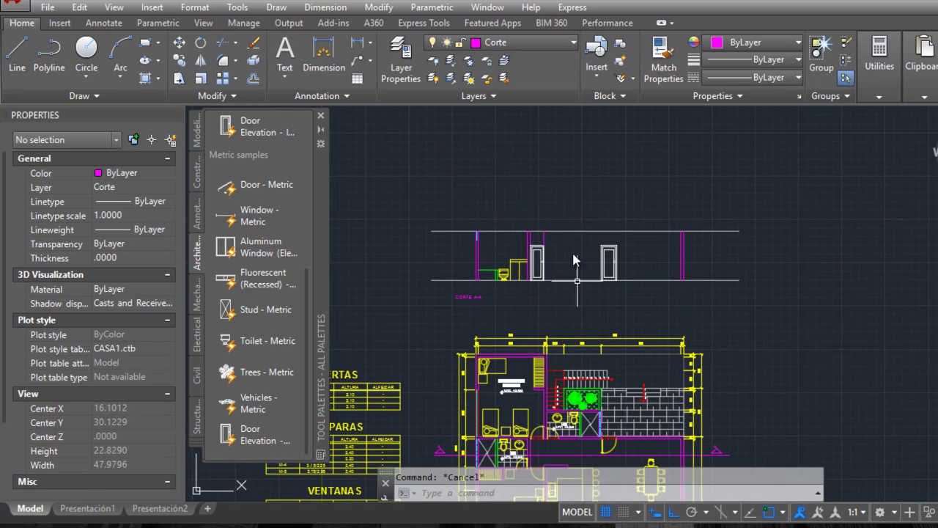
scroll(574, 259, up, 2)
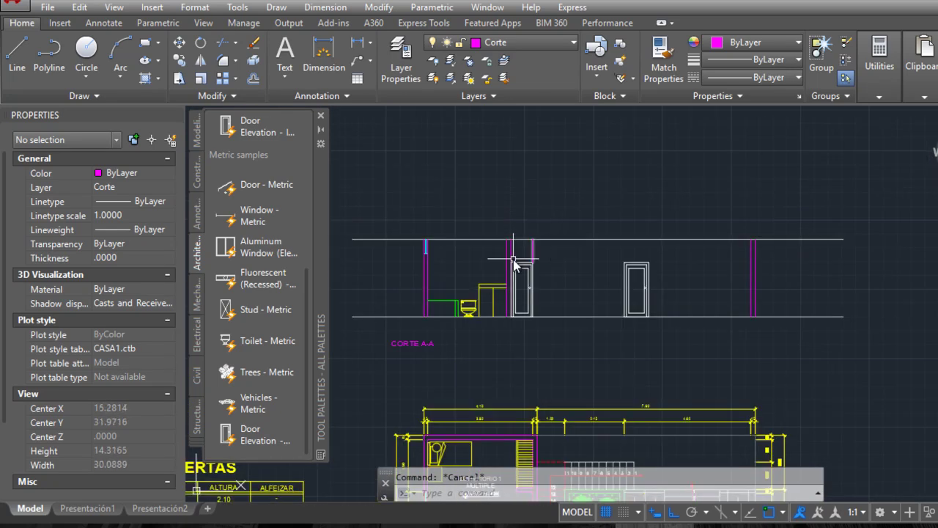
click(250, 79)
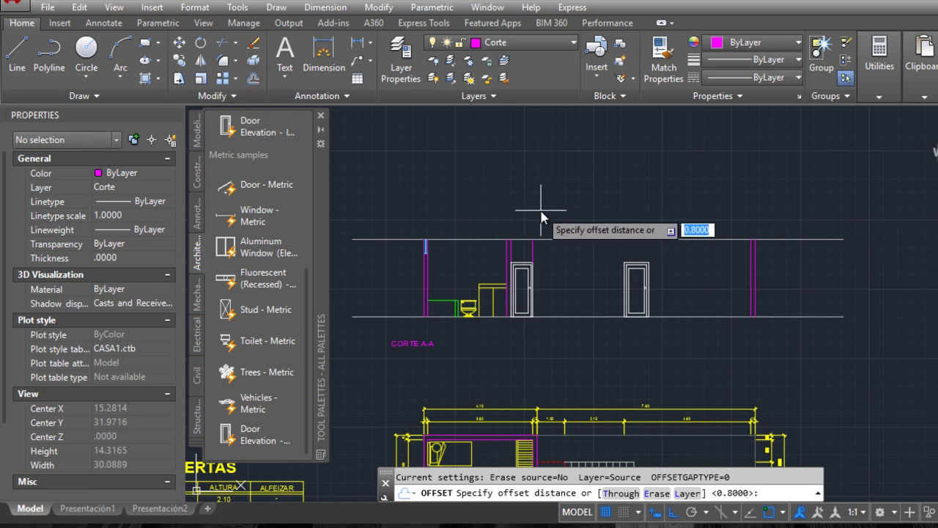
- Offset the magenta line 0.15 and stretch the copy down to the floor line
key(Return)
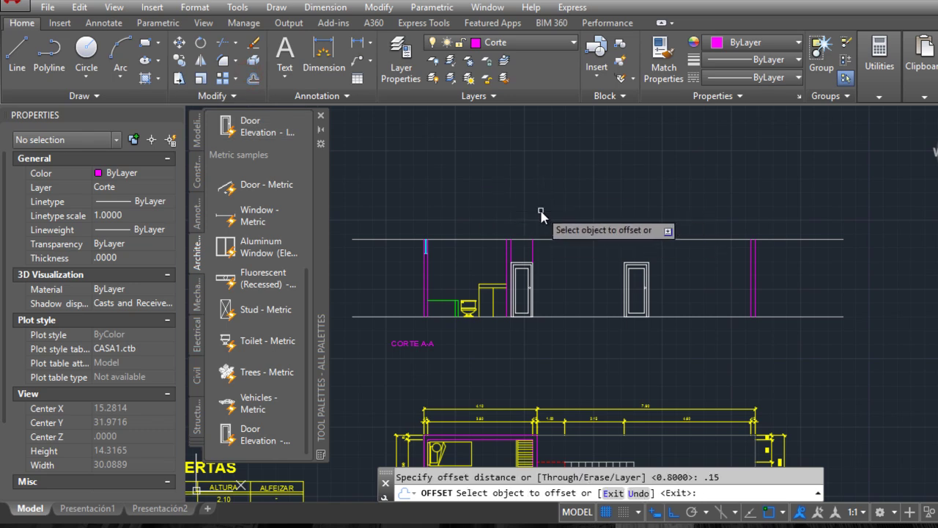
click(534, 249)
click(554, 253)
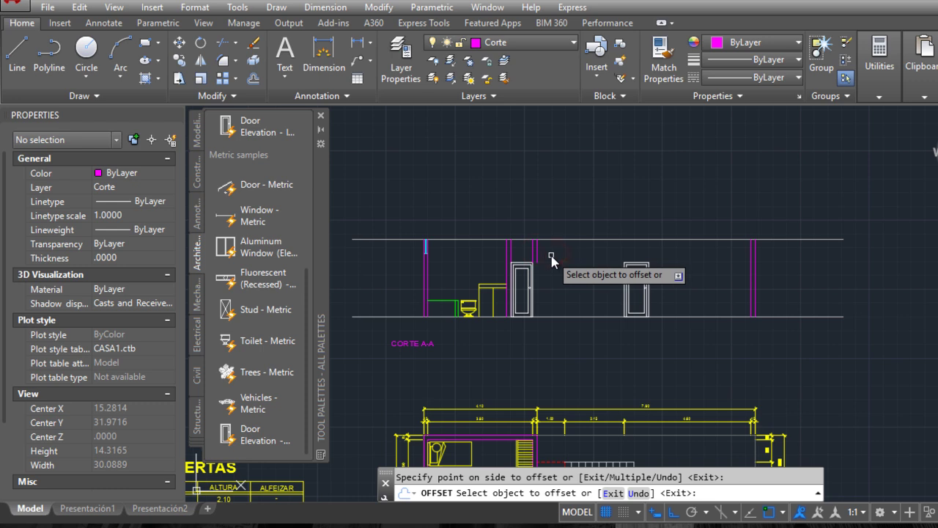
key(Return)
click(538, 257)
click(537, 258)
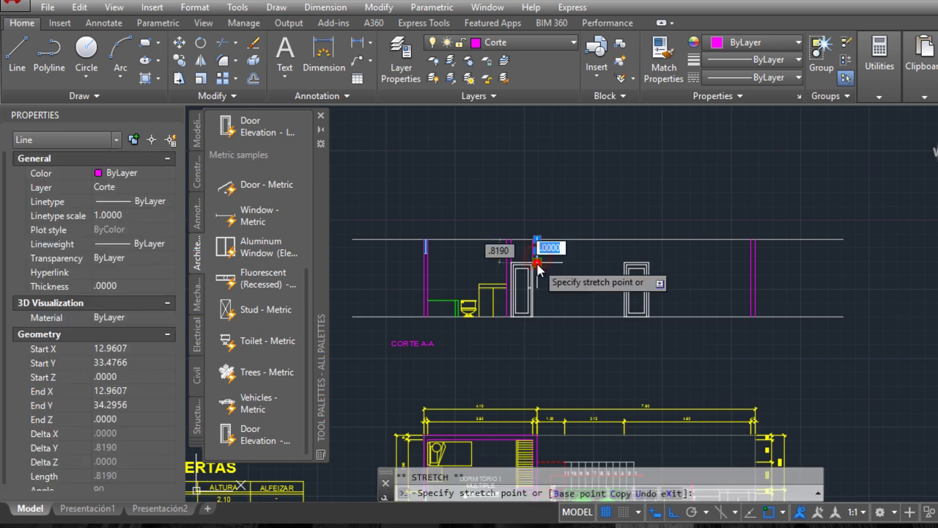
click(538, 319)
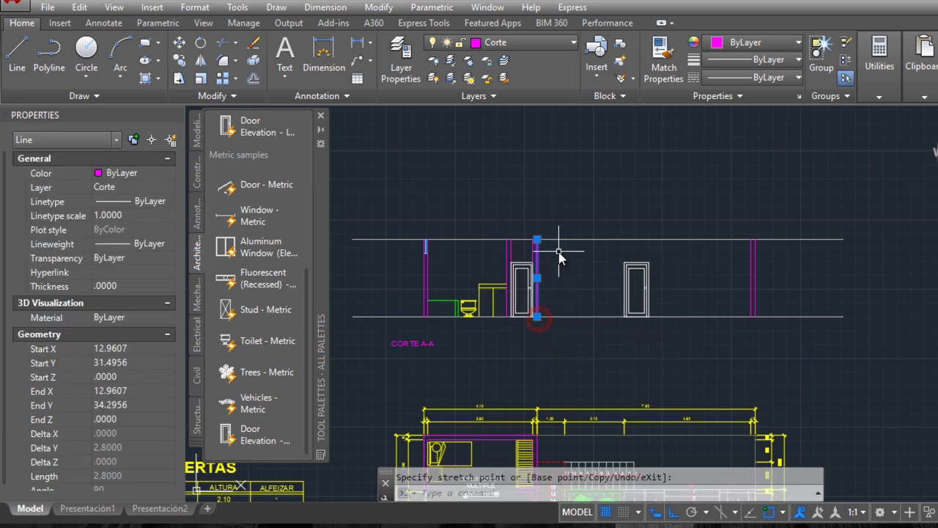
key(Escape)
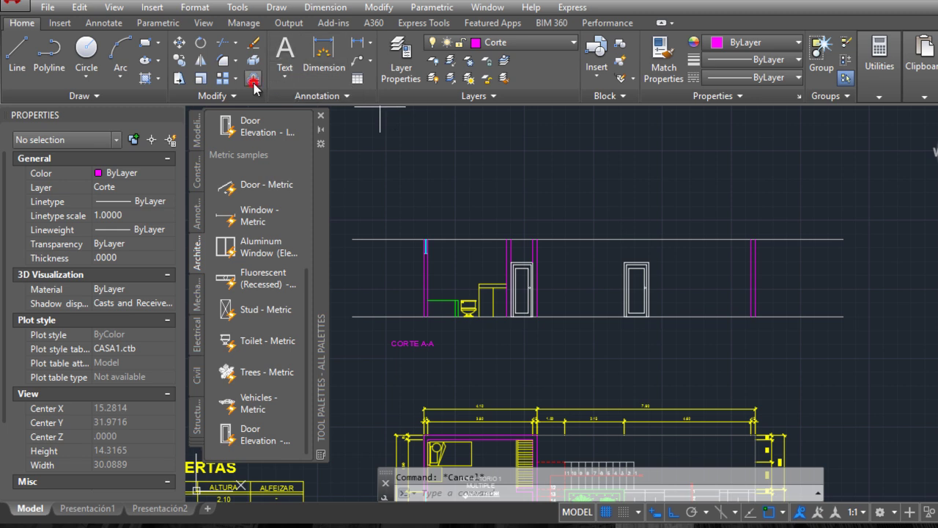
- Offset the magenta wall line 0.7 to the right
click(253, 82)
text(.7)
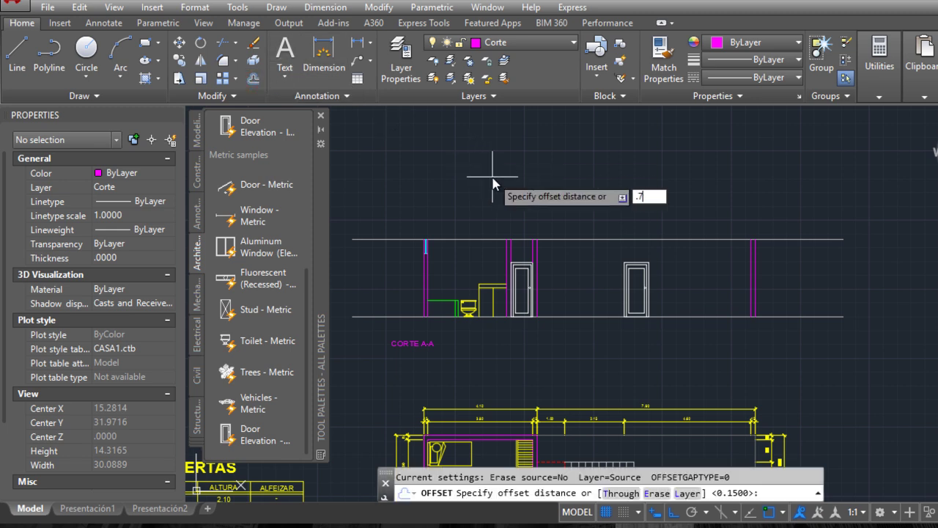
key(Return)
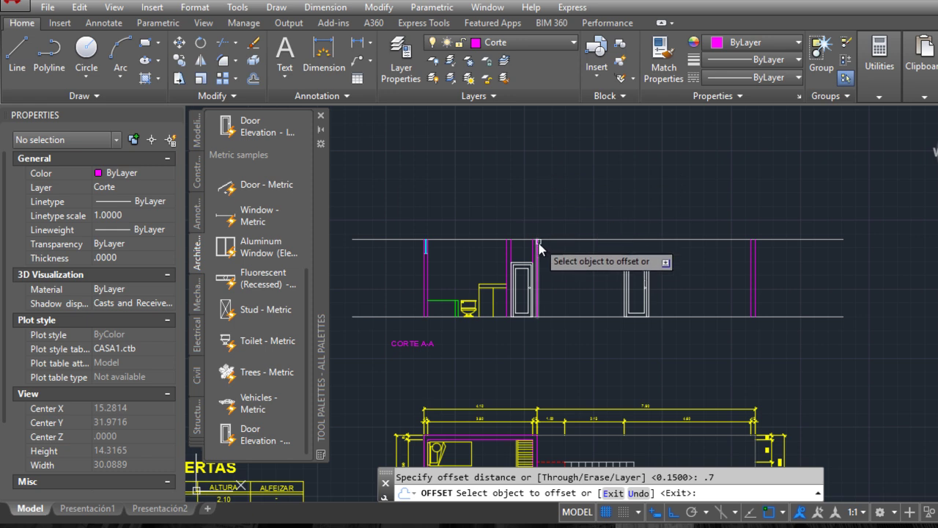
click(538, 255)
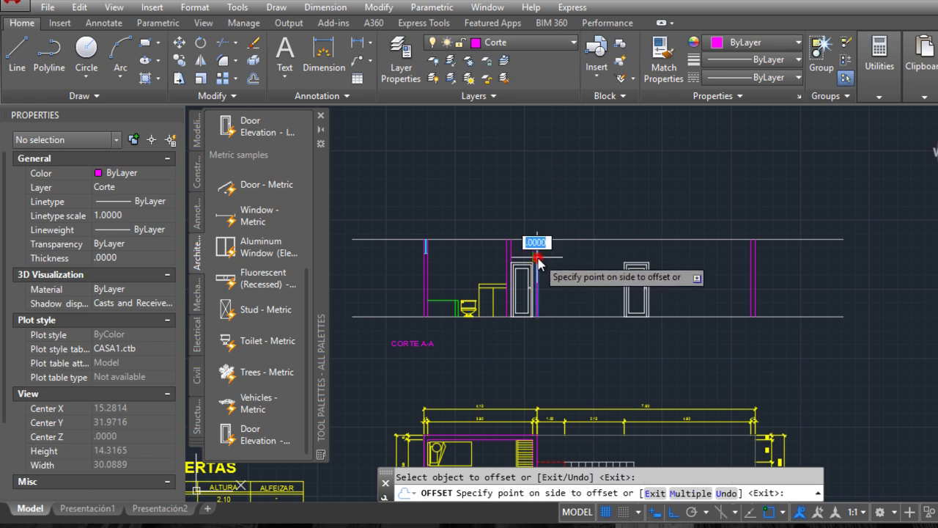
click(576, 257)
key(Escape)
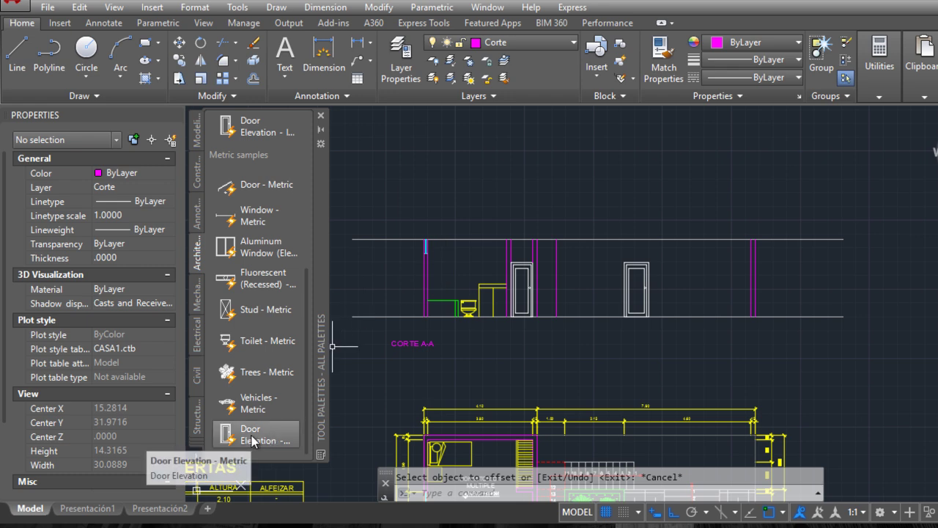
- Insert a Door Elevation - Metric block at the section's floor-line endpoint
click(292, 430)
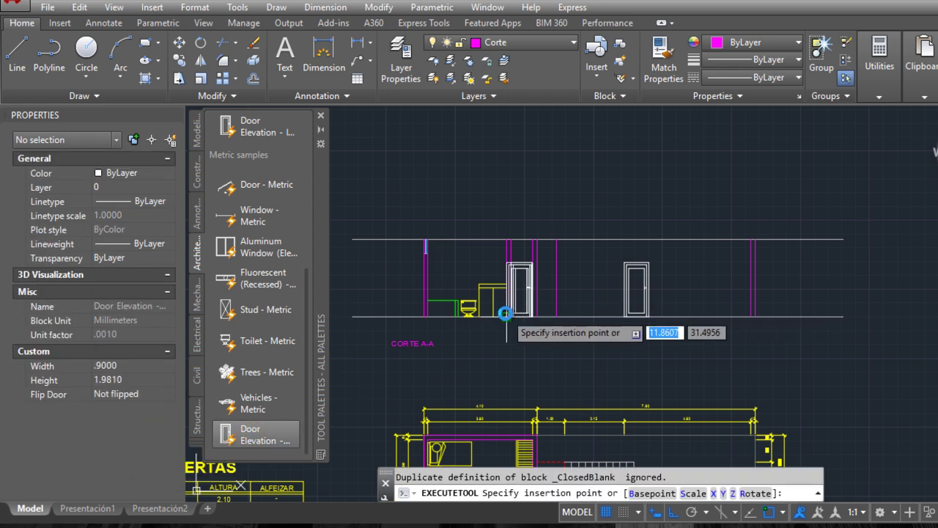
scroll(550, 300, up, 2)
scroll(551, 300, up, 1)
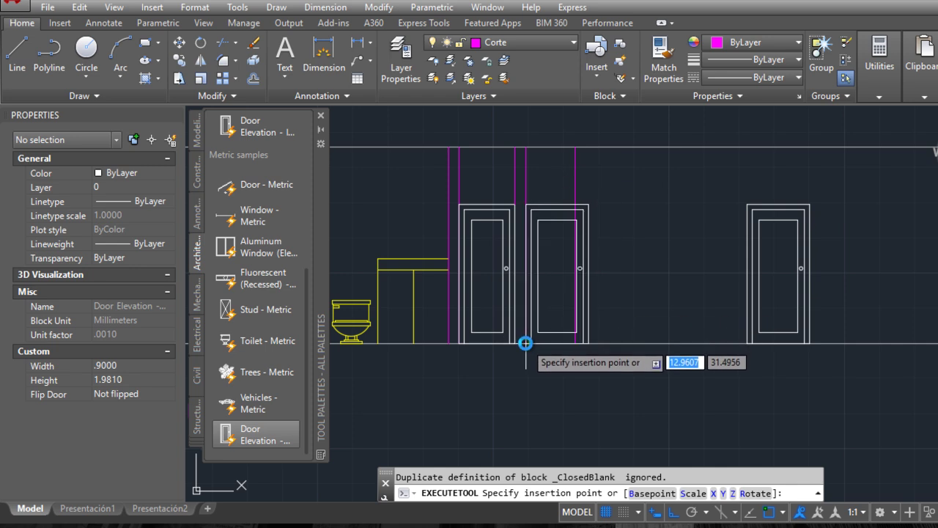
click(525, 343)
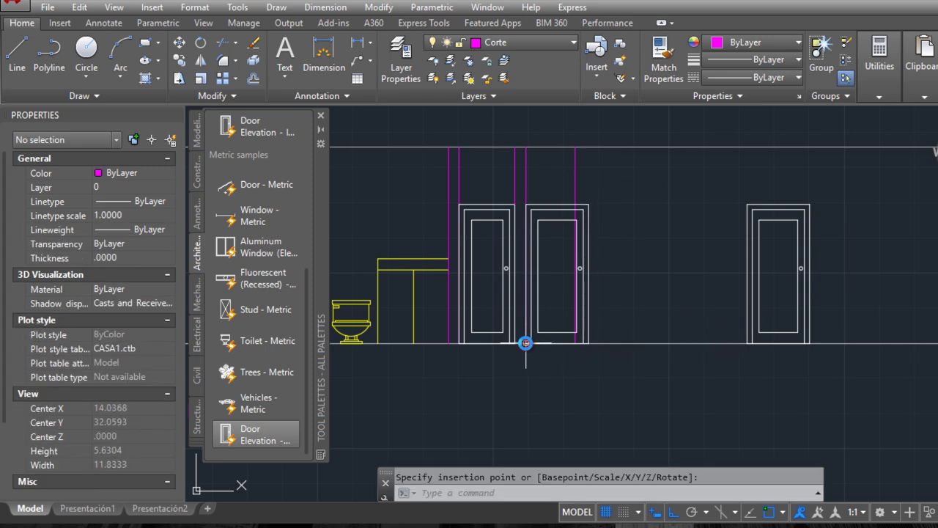
- Stretch the new door's width grip to narrow it to 0.80
click(562, 223)
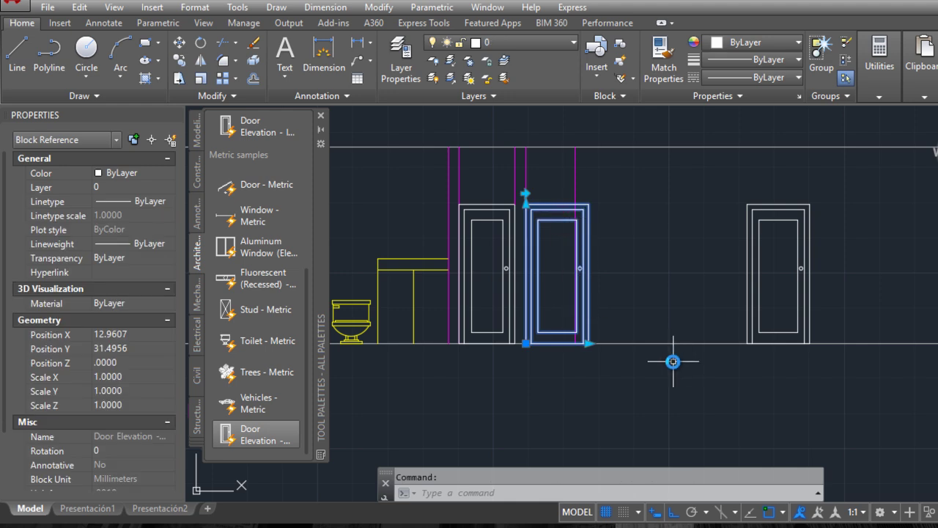
scroll(673, 361, up, 2)
click(544, 333)
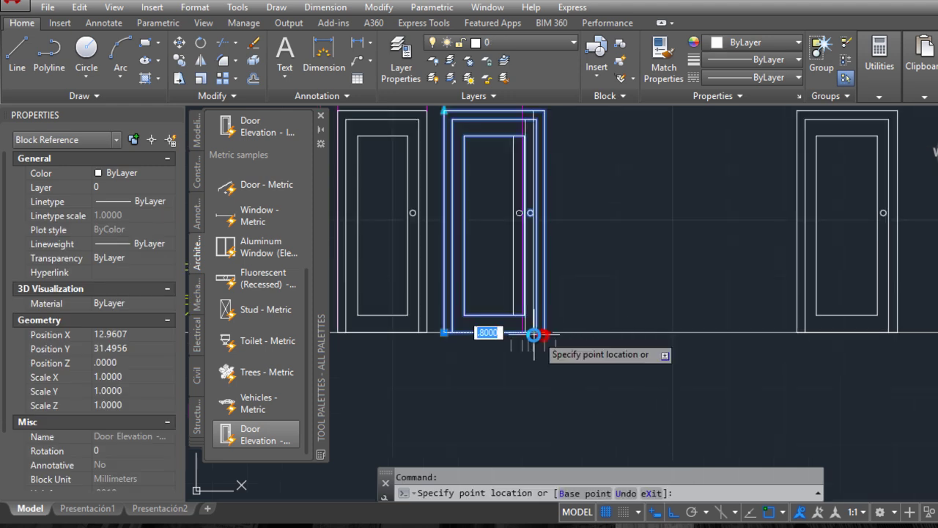
click(522, 334)
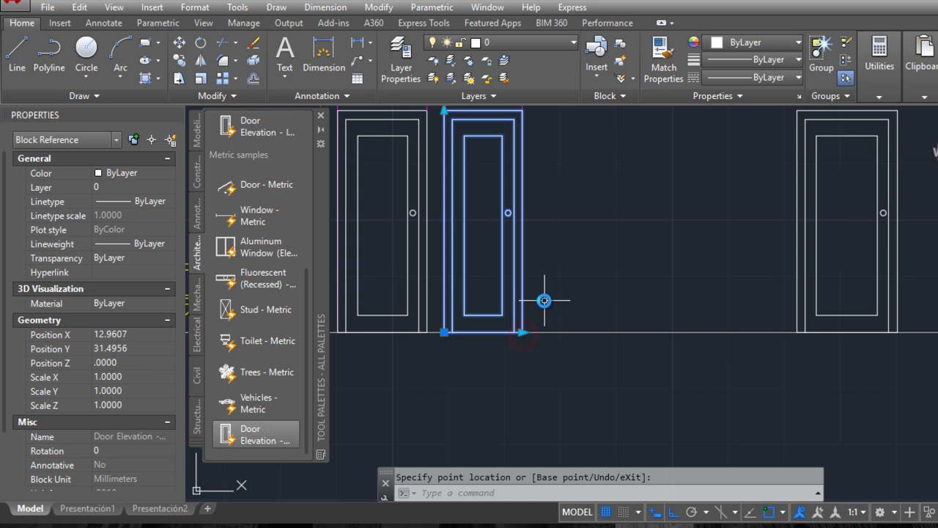
scroll(544, 301, down, 2)
key(Escape)
scroll(553, 220, down, 3)
middle_drag(548, 184, 533, 271)
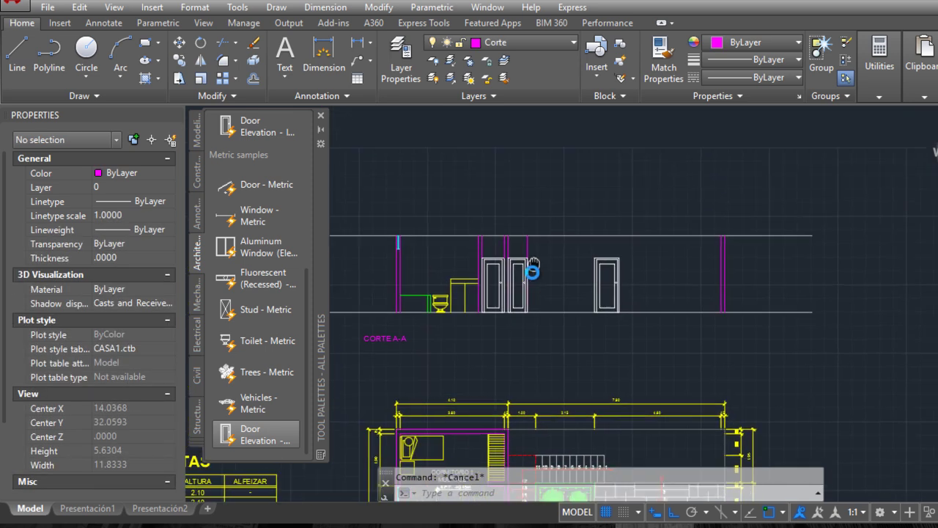
scroll(533, 270, down, 4)
scroll(527, 344, up, 5)
scroll(513, 330, up, 6)
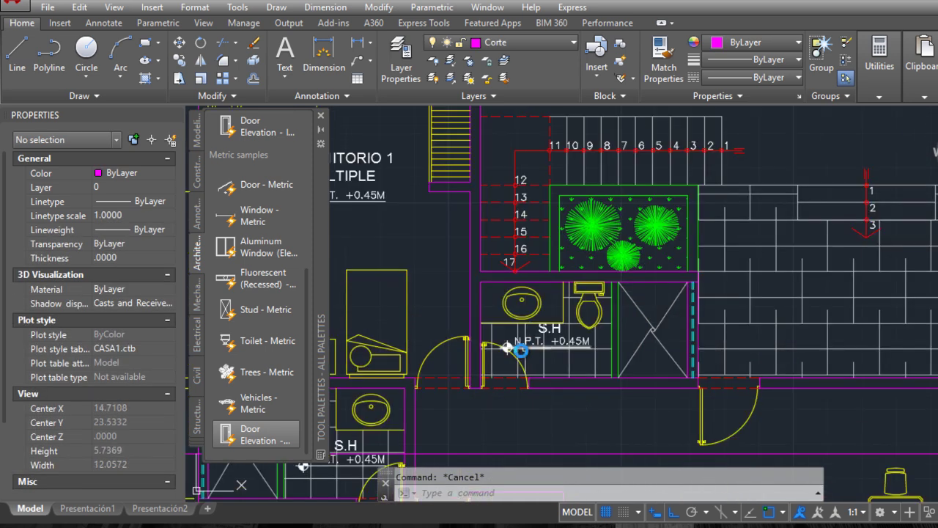
scroll(469, 319, up, 4)
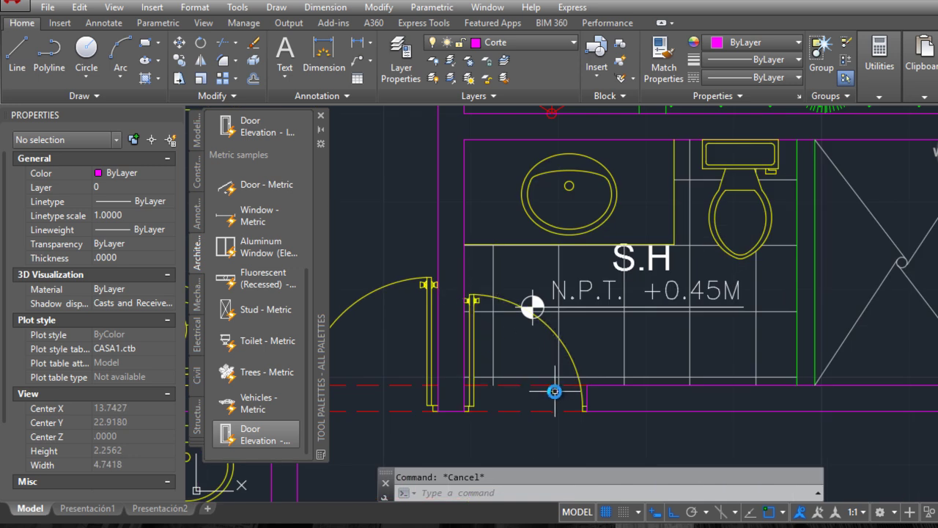
scroll(547, 268, down, 9)
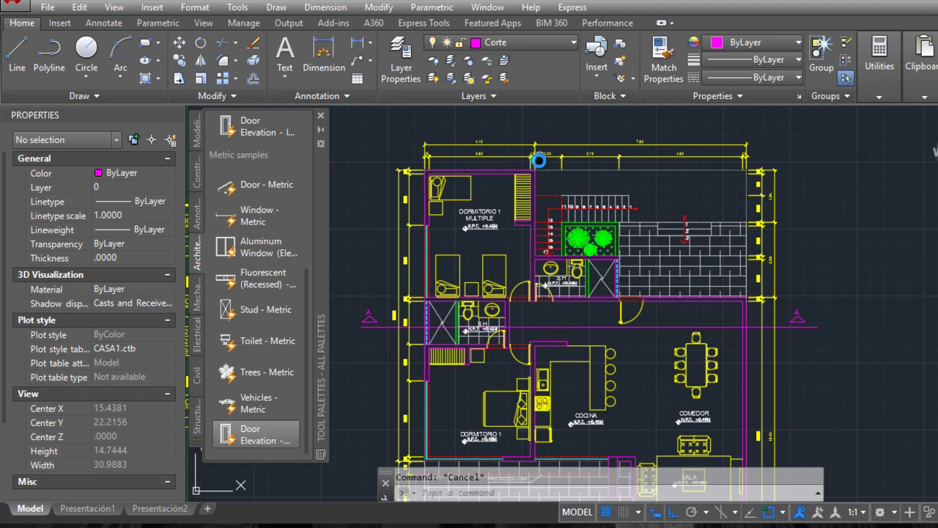
middle_drag(538, 160, 546, 336)
scroll(541, 199, up, 3)
scroll(507, 279, down, 4)
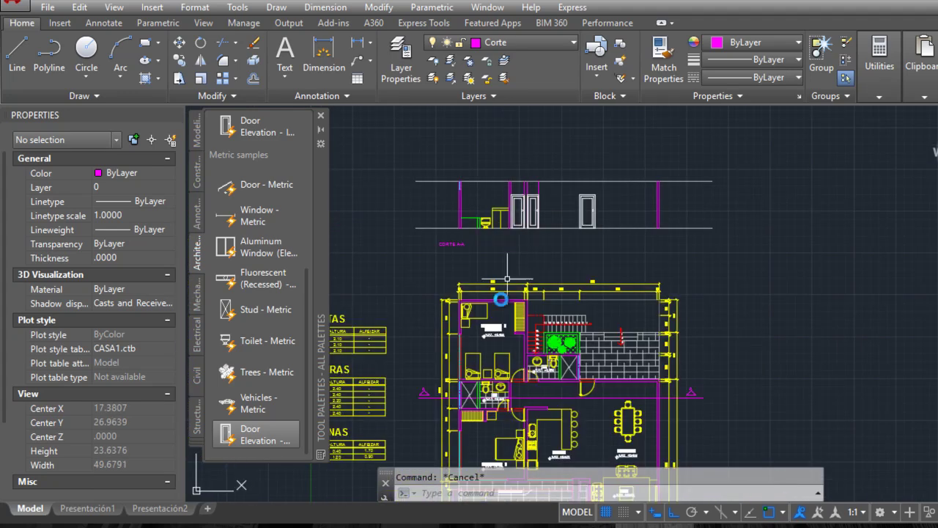
scroll(518, 378, up, 4)
scroll(525, 355, down, 4)
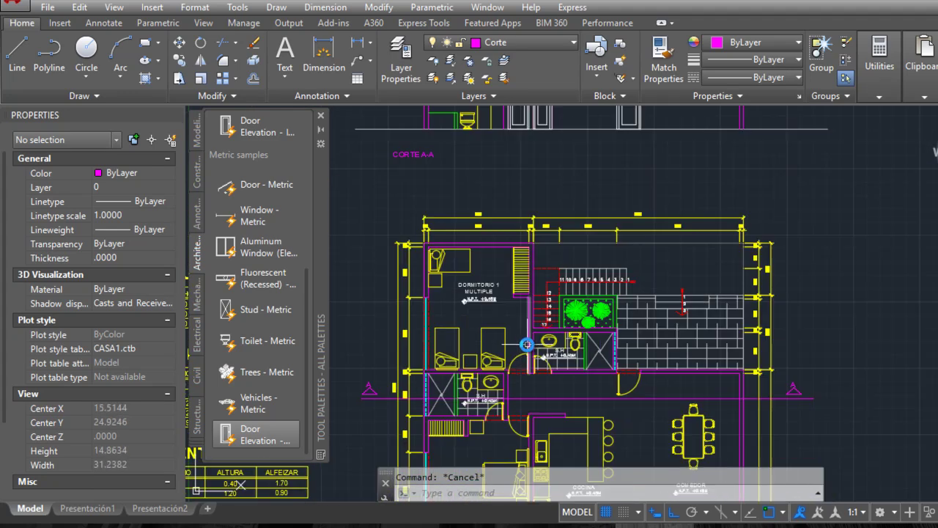
middle_drag(525, 355, 519, 420)
scroll(520, 420, up, 3)
scroll(520, 419, up, 4)
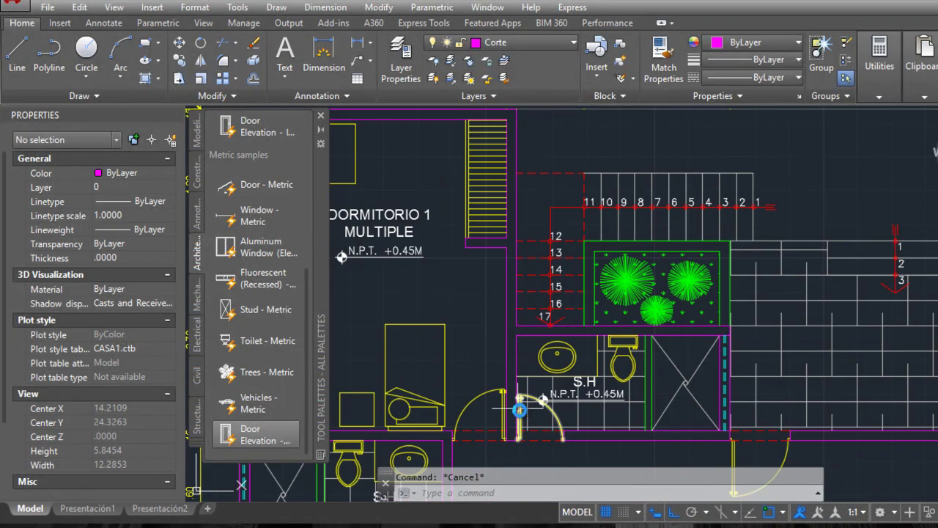
scroll(479, 380, down, 4)
middle_drag(480, 345, 486, 280)
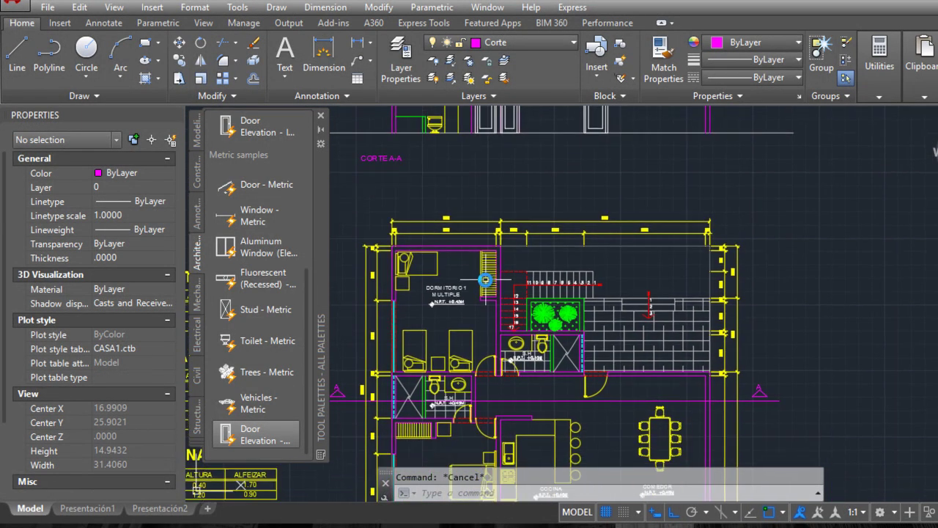
scroll(480, 367, up, 4)
scroll(492, 351, up, 2)
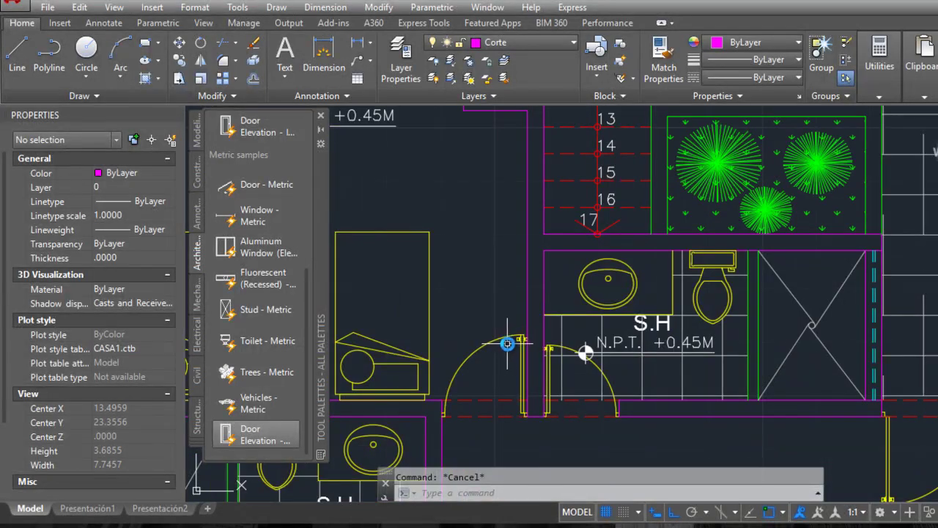
scroll(451, 417, down, 3)
middle_drag(499, 191, 506, 223)
scroll(528, 212, up, 1)
scroll(498, 161, up, 1)
scroll(498, 157, up, 2)
scroll(482, 207, up, 2)
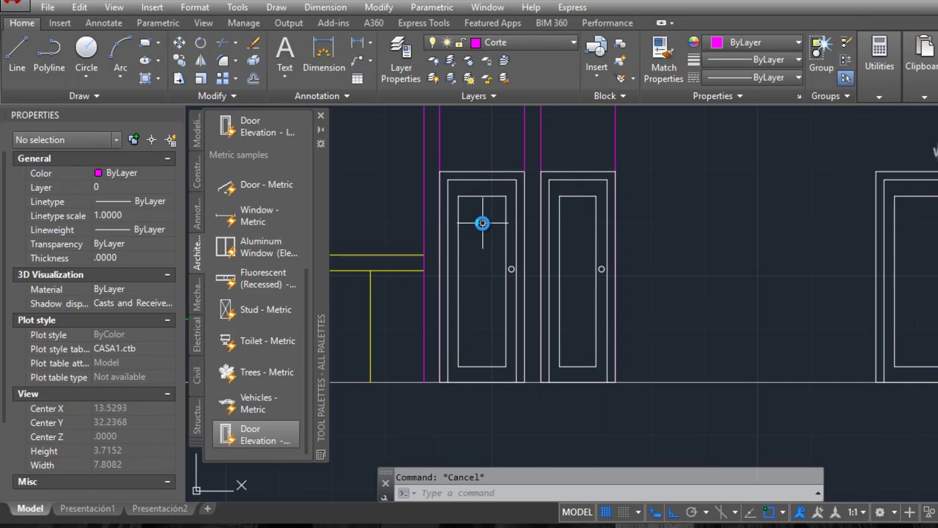
- Move the door elevation from its top-right corner to sit beside the existing door
click(482, 210)
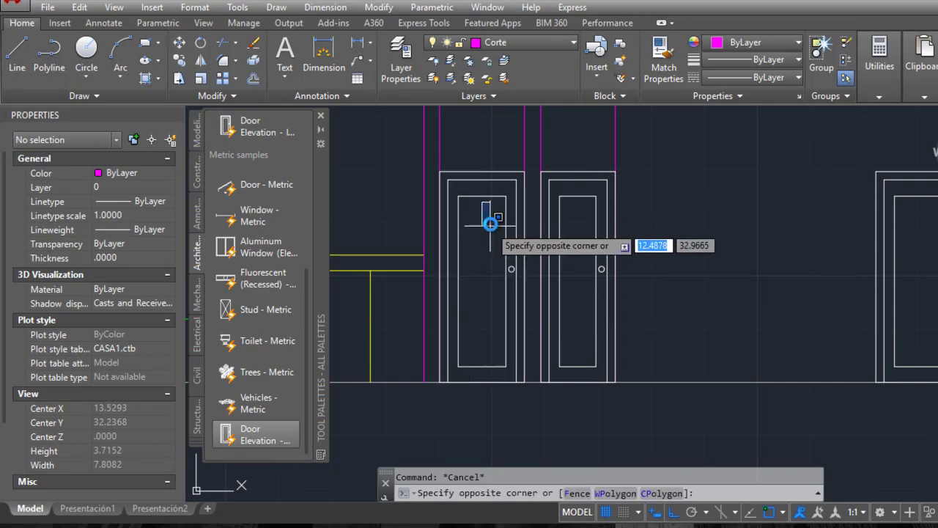
click(480, 167)
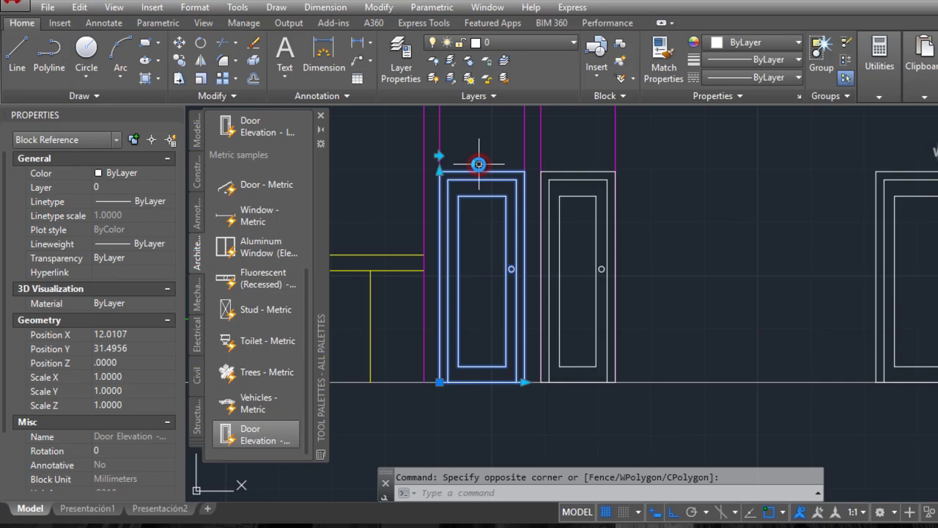
click(437, 155)
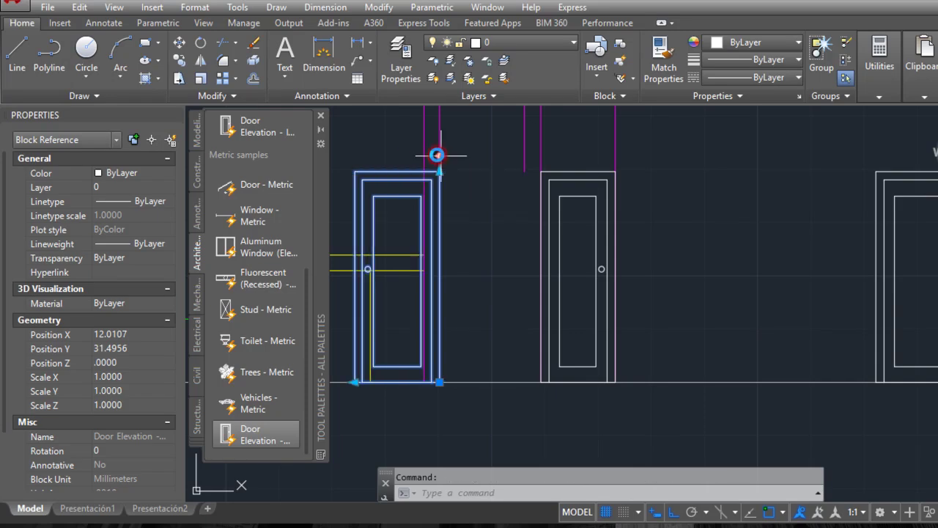
click(438, 381)
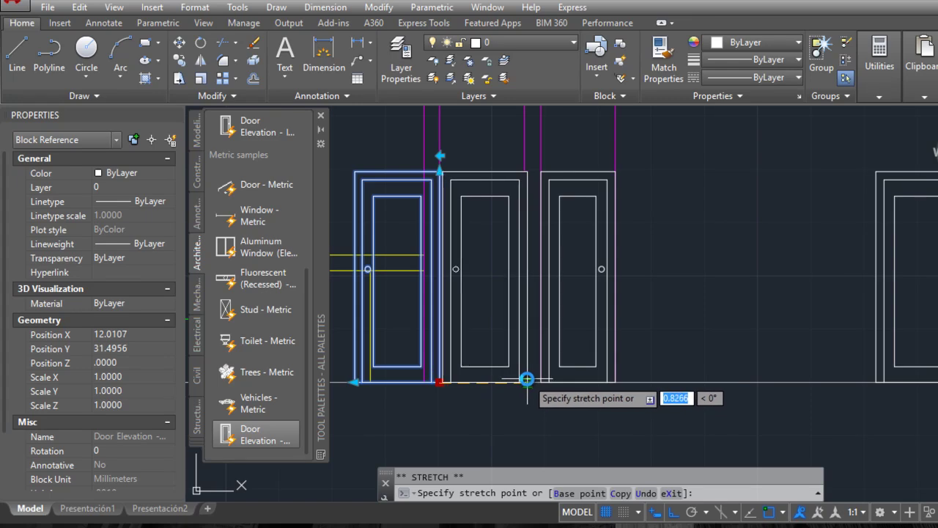
key(Escape)
key(Escape)
click(397, 169)
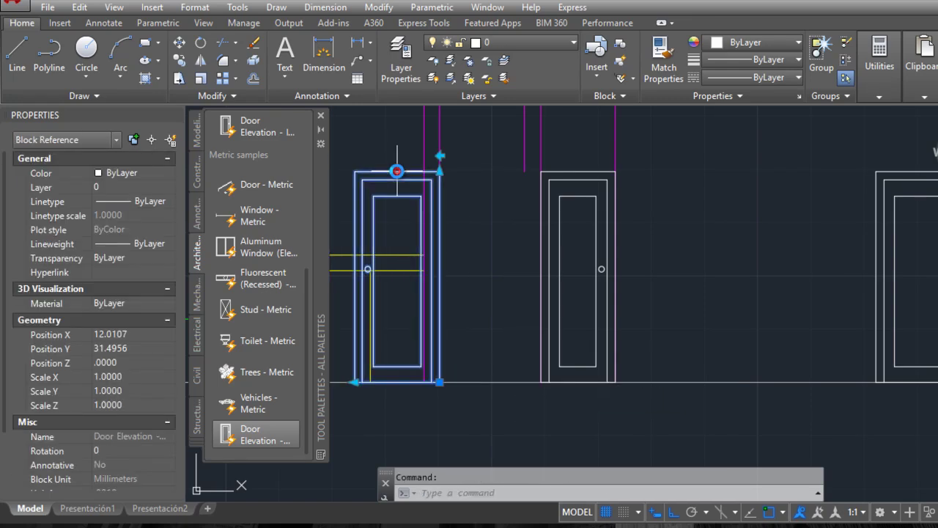
click(179, 44)
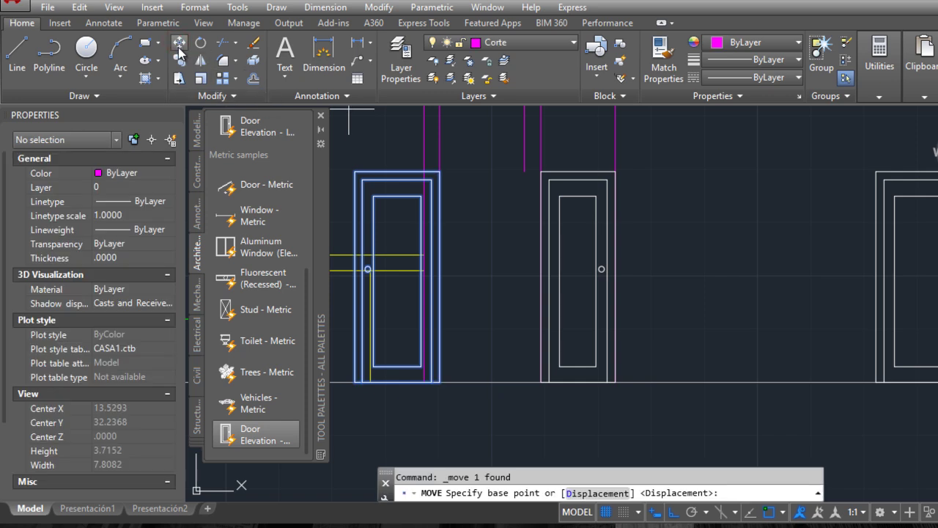
click(440, 171)
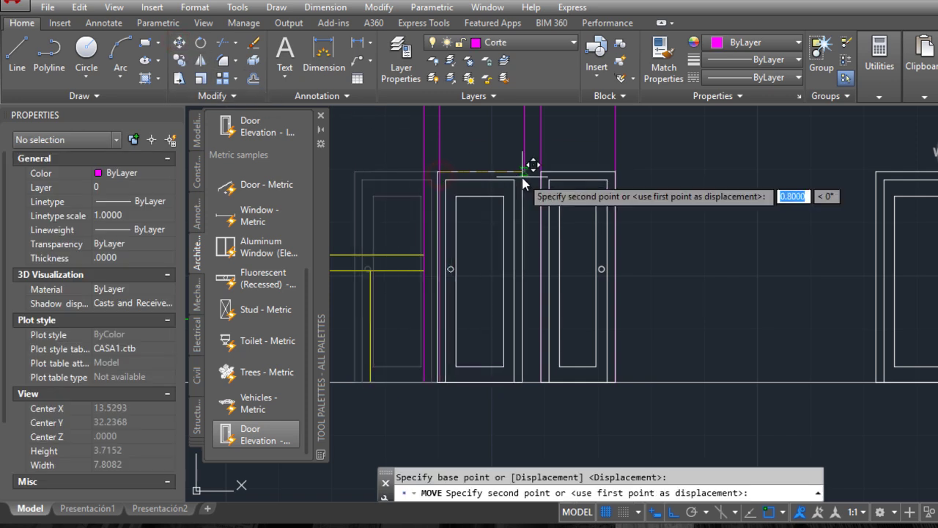
click(522, 172)
scroll(532, 212, down, 3)
key(Escape)
scroll(603, 231, down, 3)
scroll(611, 233, up, 2)
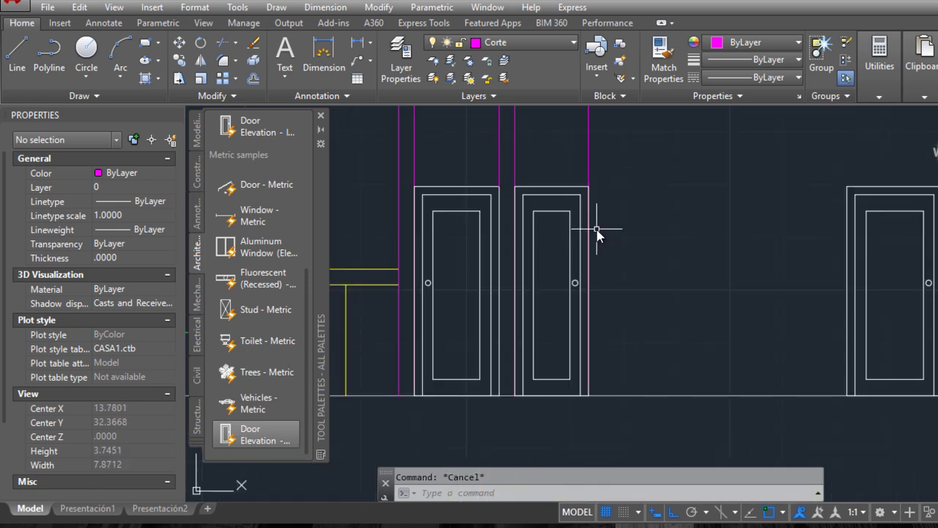
- Erase the leftover vertical line next to the doors
click(611, 155)
click(563, 139)
key(Delete)
mouse_move(563, 138)
middle_down()
mouse_move(562, 174)
mouse_move(595, 207)
middle_up()
- Erase the two magenta vertical wall lines beside the doors
click(587, 207)
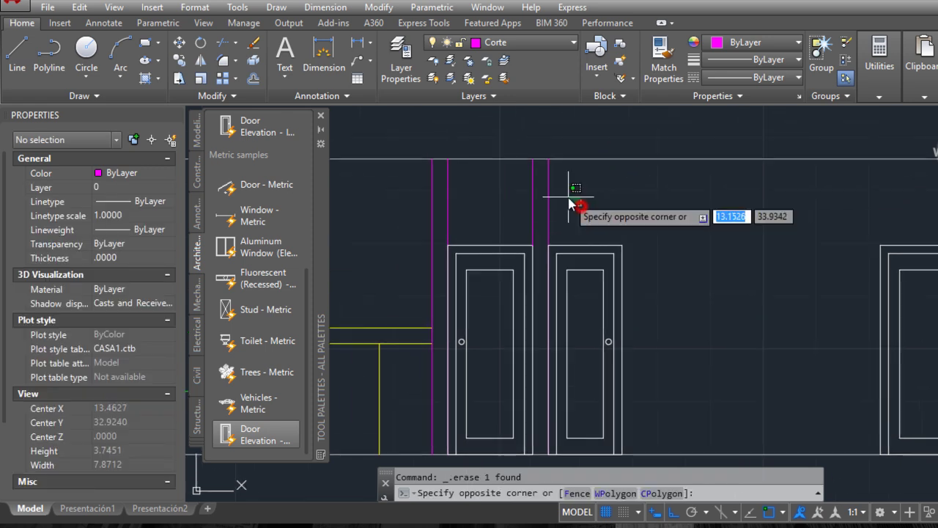
click(521, 205)
key(Delete)
scroll(580, 208, down, 5)
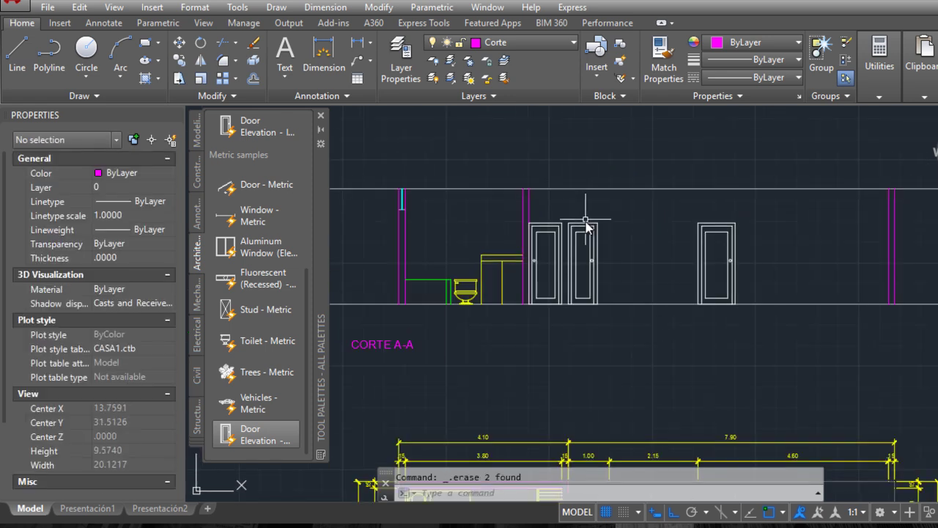
scroll(575, 330, down, 3)
scroll(570, 437, up, 3)
scroll(575, 426, up, 2)
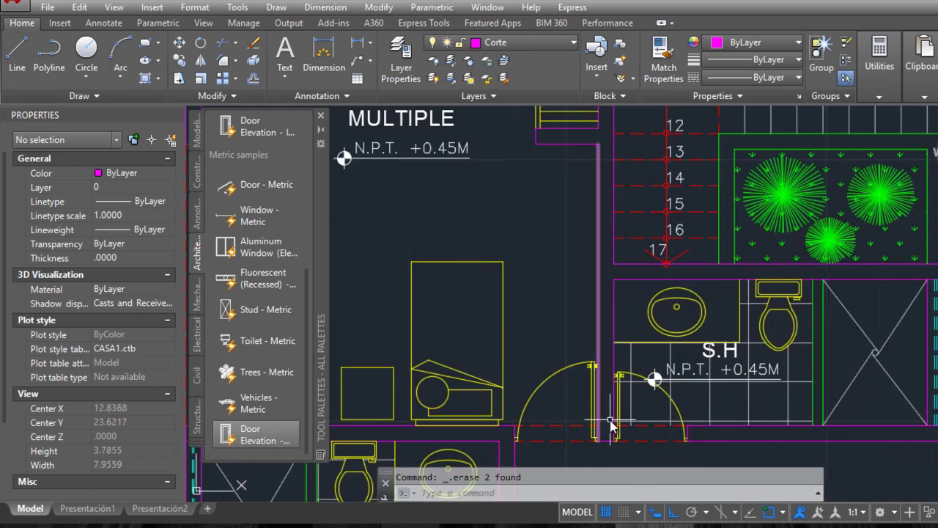
scroll(579, 413, down, 2)
middle_drag(576, 187, 577, 258)
scroll(579, 242, up, 4)
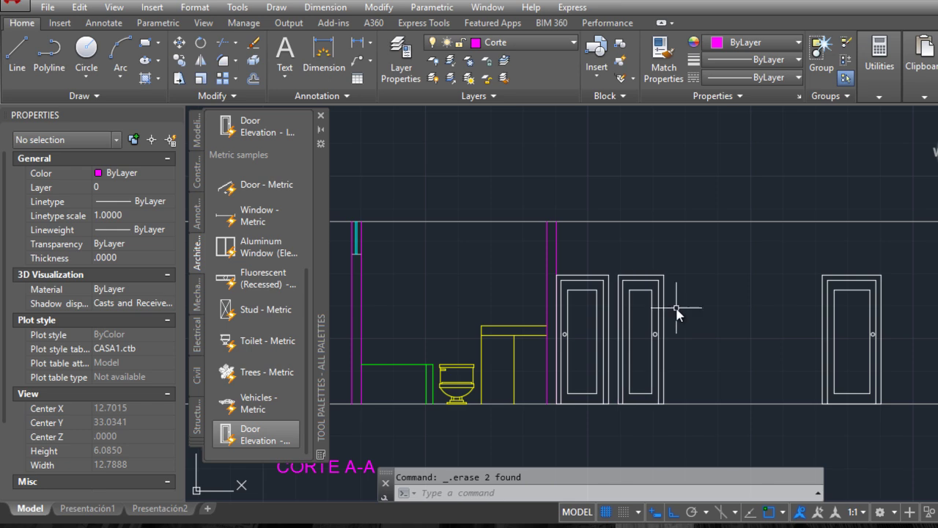
scroll(671, 308, down, 1)
scroll(645, 265, down, 1)
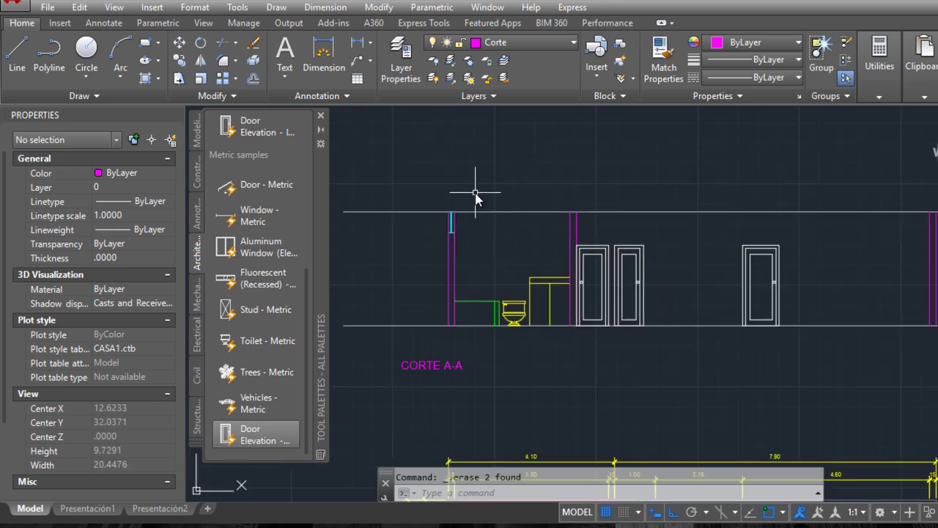
- Offset the section's top line 0.2 upward to form the roof slab
click(254, 80)
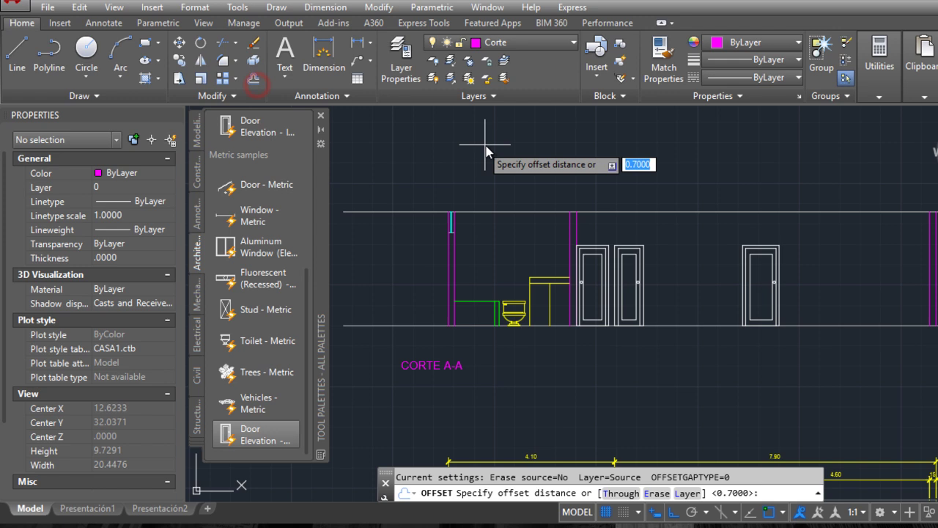
text(.2)
key(Return)
click(496, 211)
click(492, 189)
key(Return)
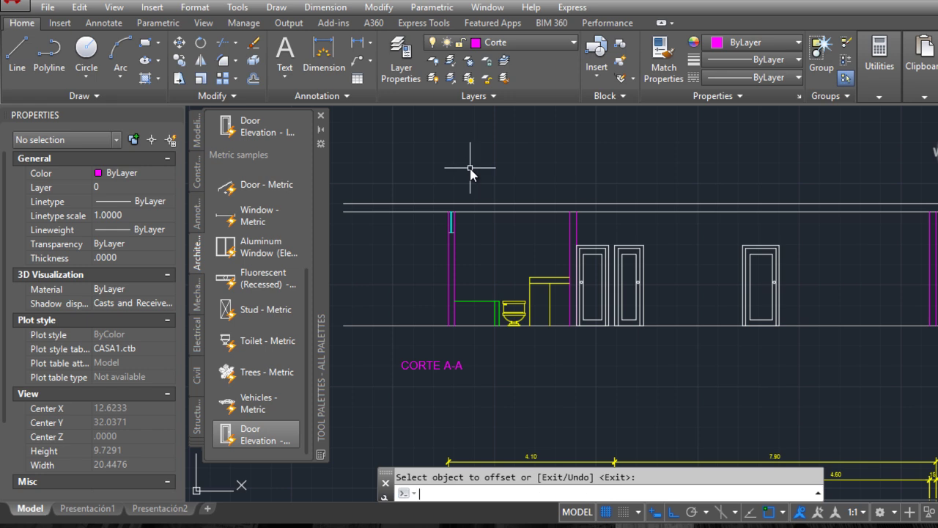
- Put both top horizontal lines on the muros altos layer
click(525, 234)
click(512, 194)
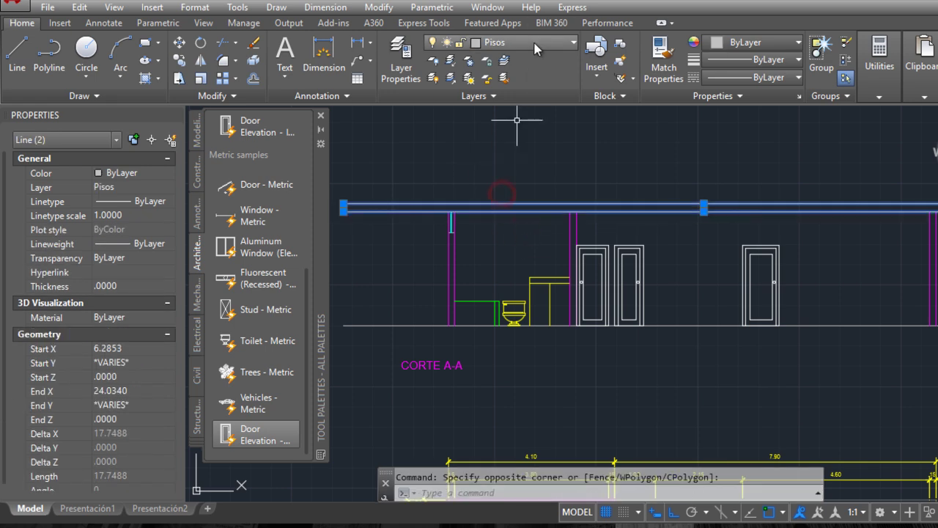
click(530, 44)
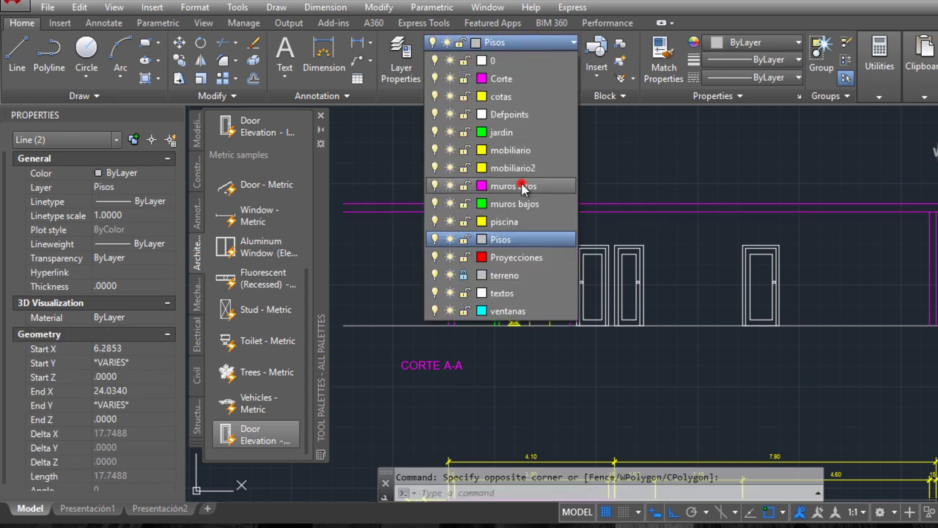
click(465, 185)
key(Escape)
scroll(453, 192, up, 3)
scroll(453, 192, up, 4)
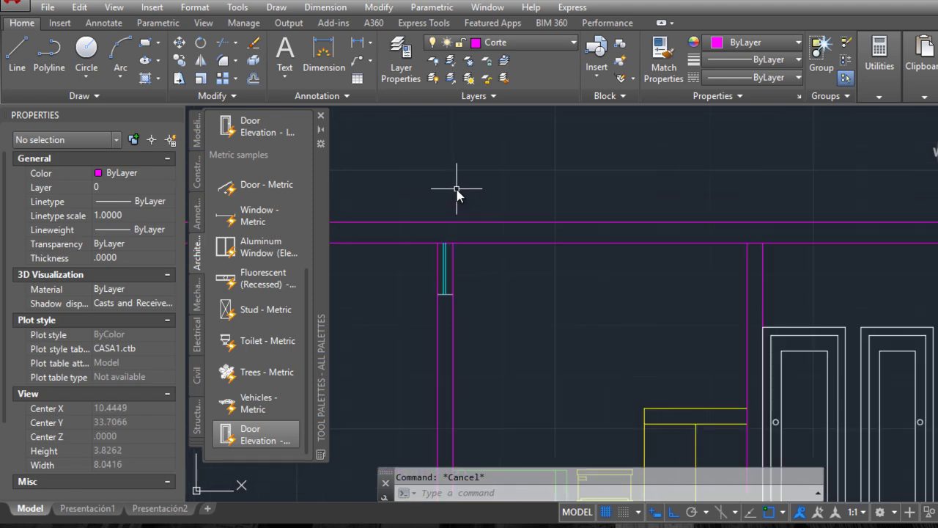
- Fillet the left wall line and upper slab line with radius 0
click(224, 65)
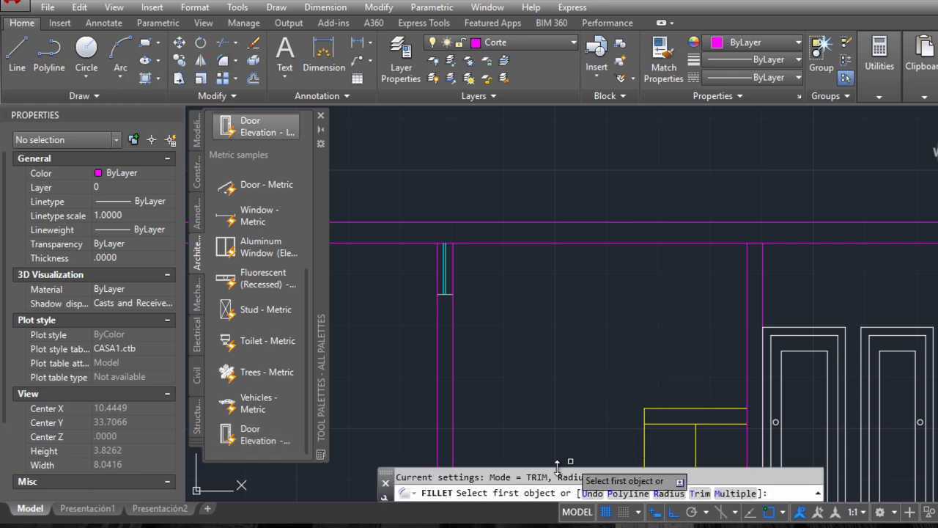
click(774, 494)
text(r)
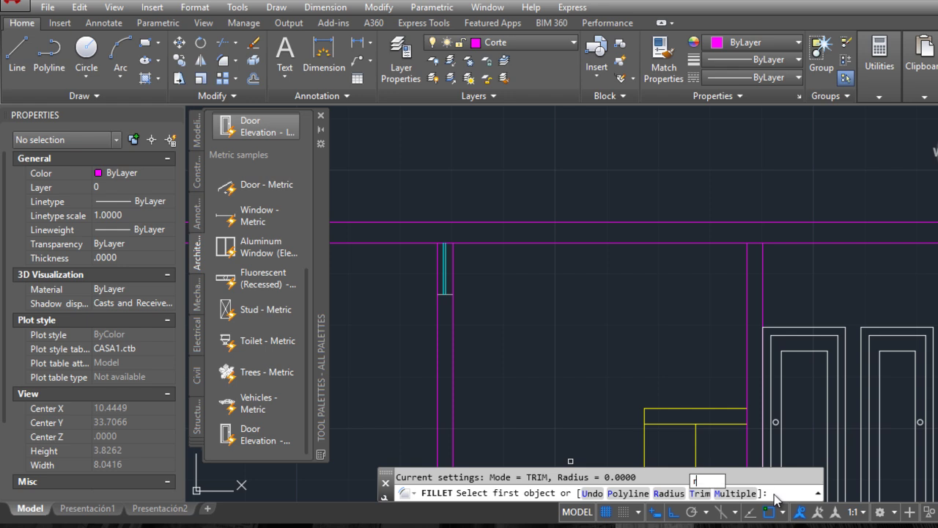
key(Return)
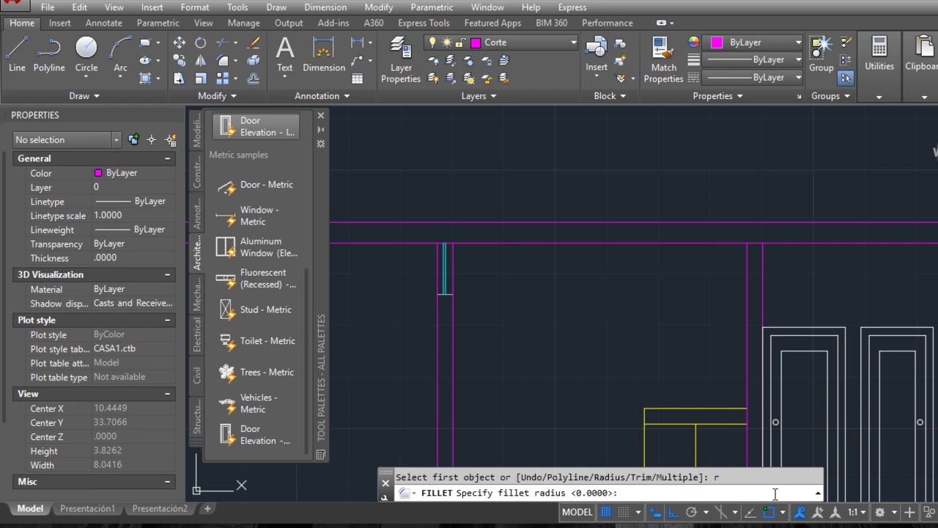
text(0)
key(Return)
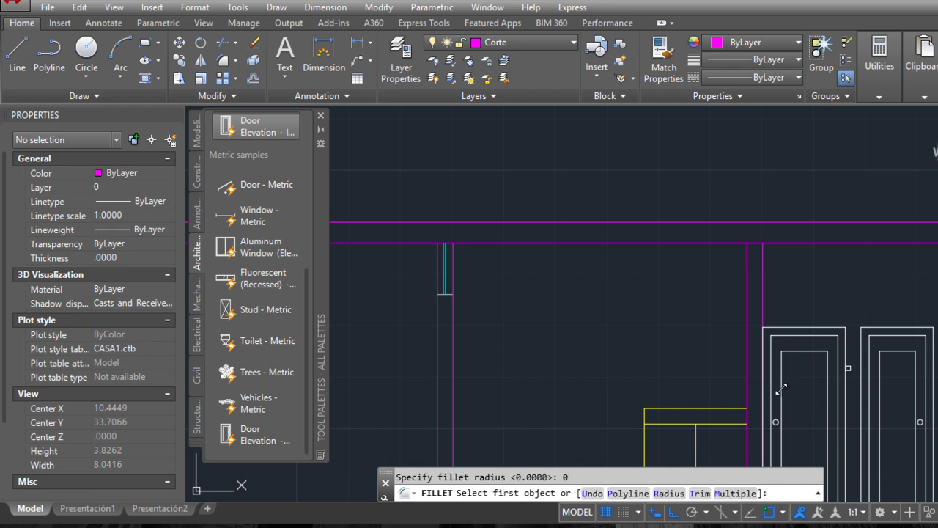
click(440, 253)
click(440, 221)
scroll(440, 222, down, 2)
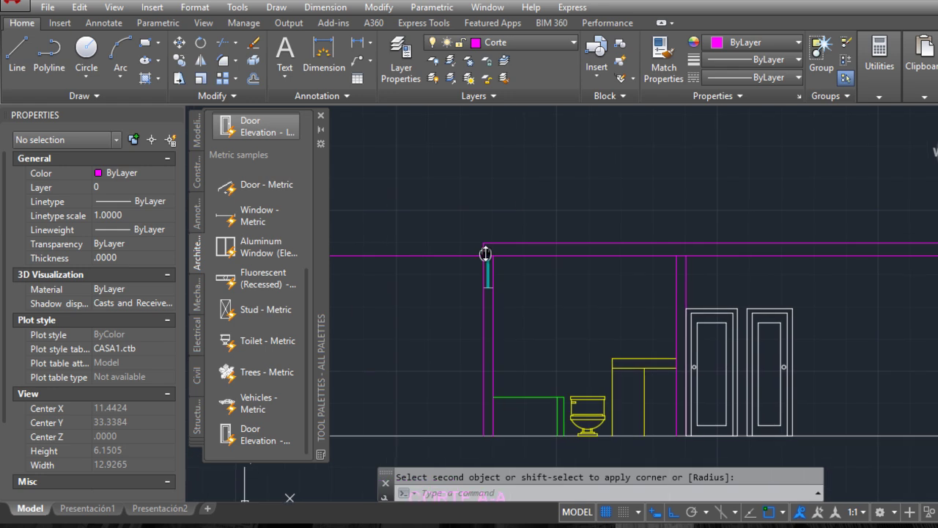
scroll(477, 253, down, 4)
click(444, 253)
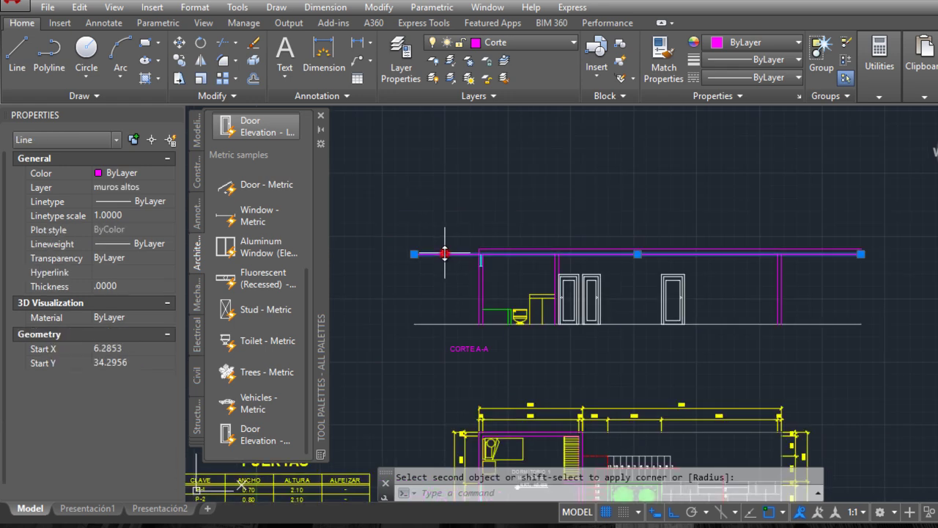
click(415, 253)
scroll(473, 252, up, 5)
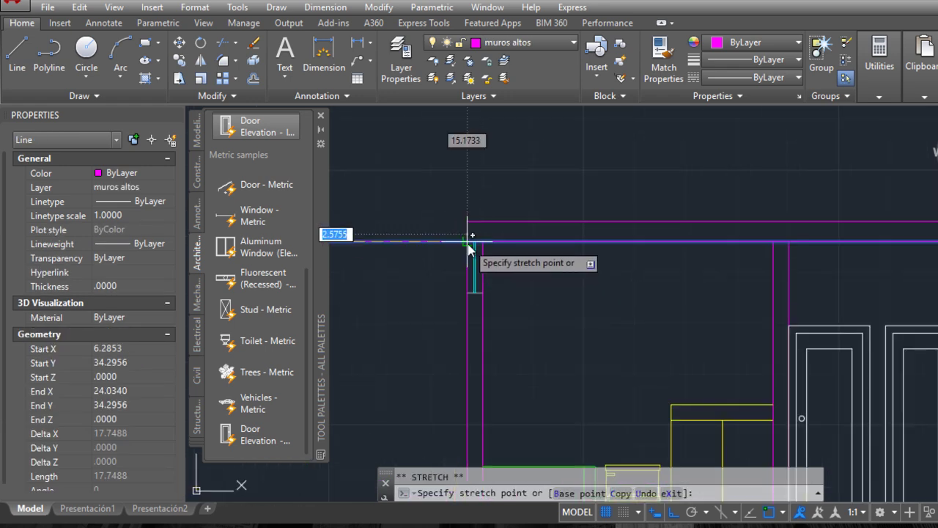
key(Escape)
scroll(525, 257, down, 4)
key(Escape)
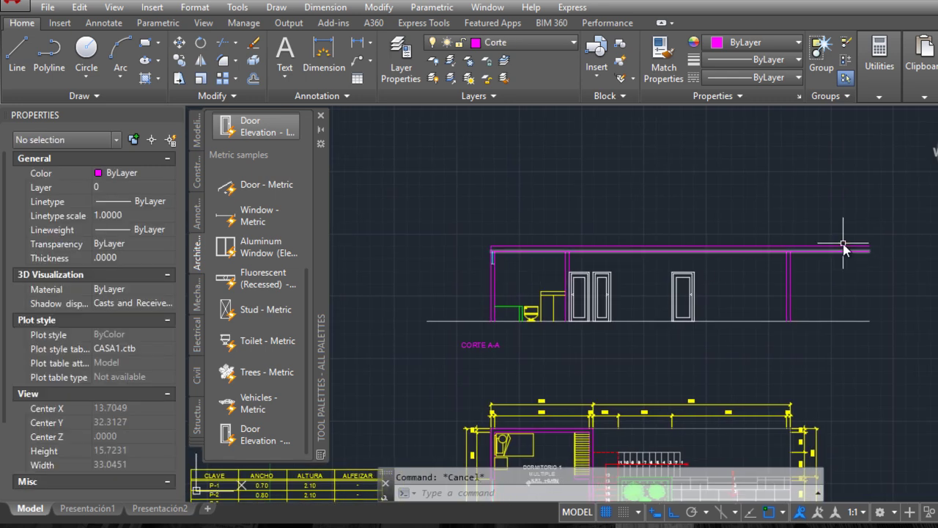
scroll(786, 249, up, 4)
- Fillet the right outer wall line and slab line into a sharp corner
text(f)
key(Return)
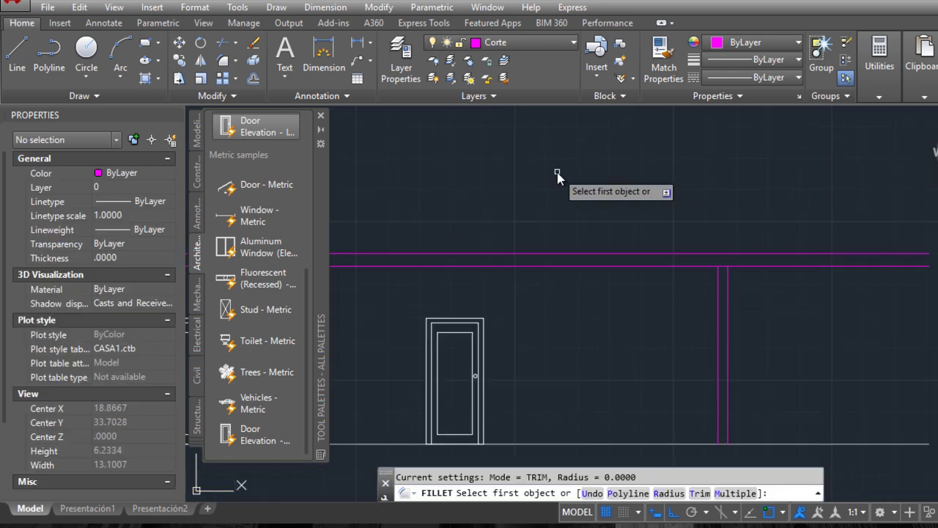
click(726, 278)
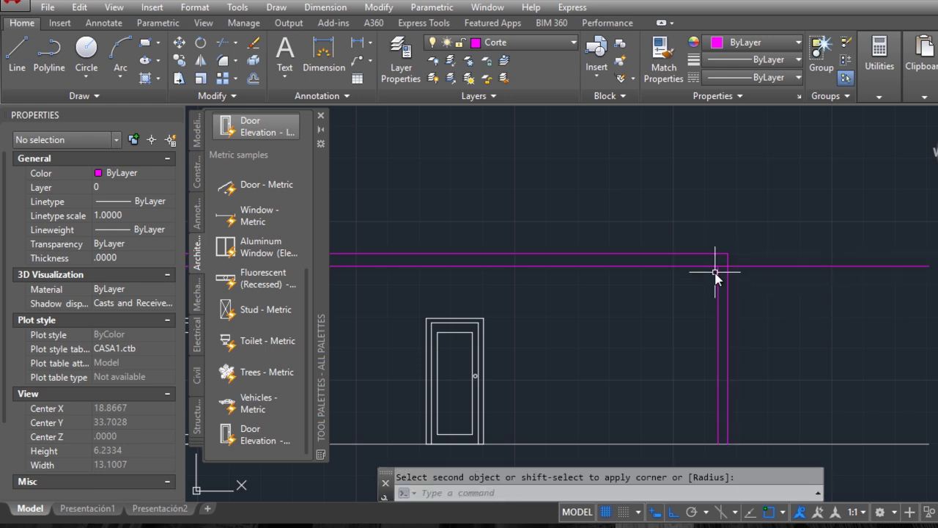
click(717, 272)
key(space)
click(718, 273)
scroll(630, 286, down, 4)
scroll(660, 282, down, 1)
scroll(481, 273, up, 3)
scroll(480, 275, up, 3)
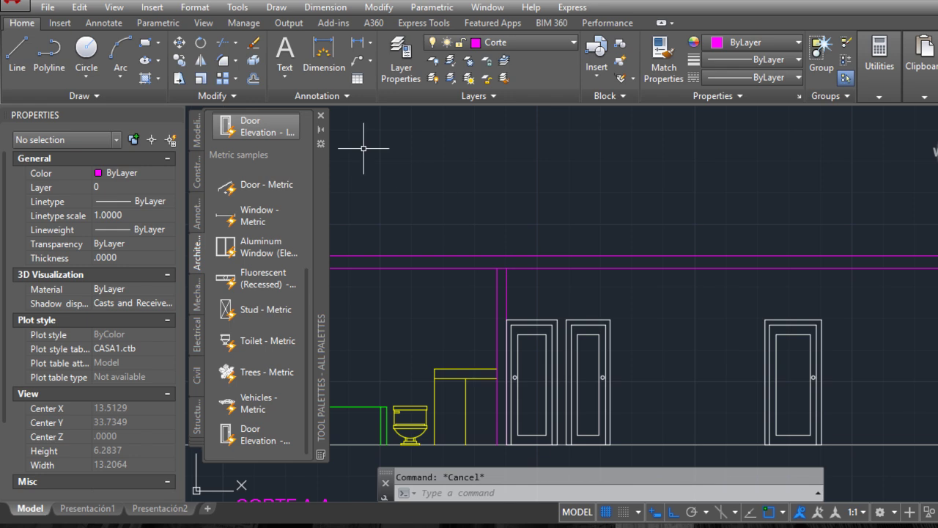
- Trim away the slab segment between the walls at the inner wall corner
click(223, 45)
click(511, 271)
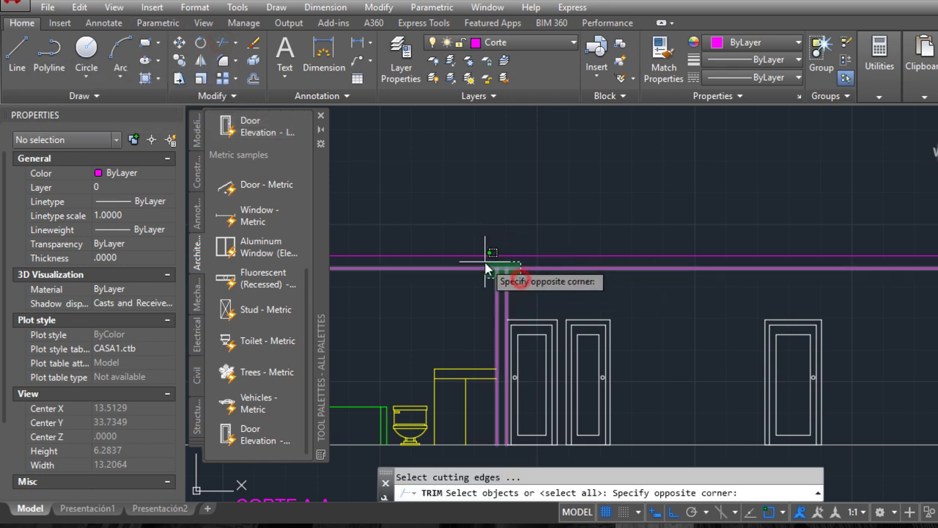
click(482, 256)
key(Return)
scroll(524, 286, down, 2)
click(523, 286)
scroll(524, 282, up, 2)
scroll(523, 279, down, 2)
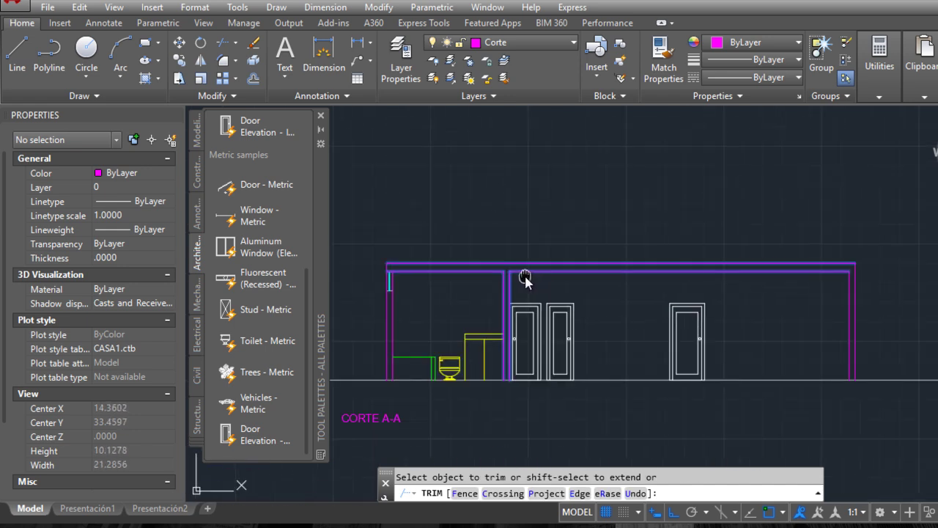
key(Escape)
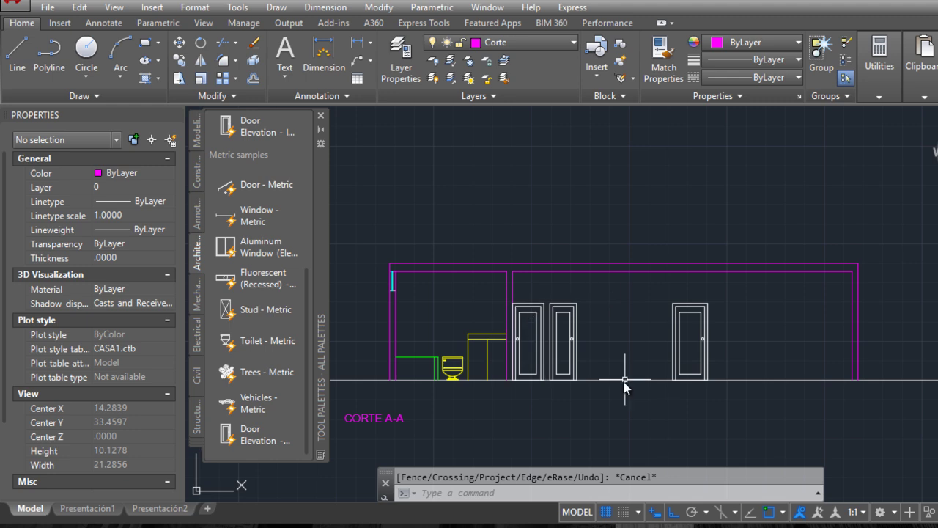